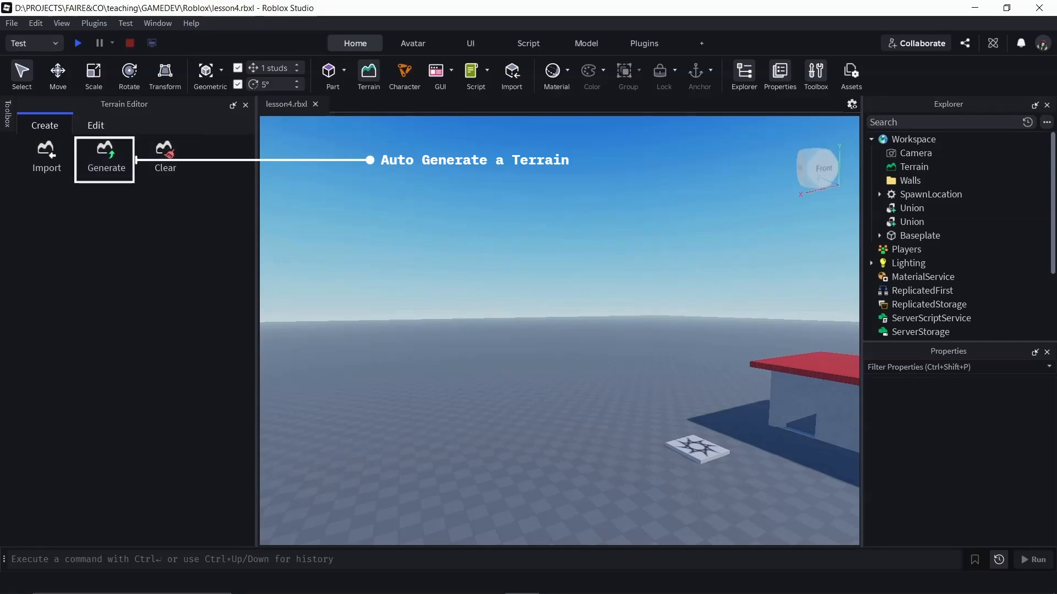
# - Start terrain generation, lower the region box by 4 studs, and stretch it upward to a height of 72
pyautogui.click(106, 157)
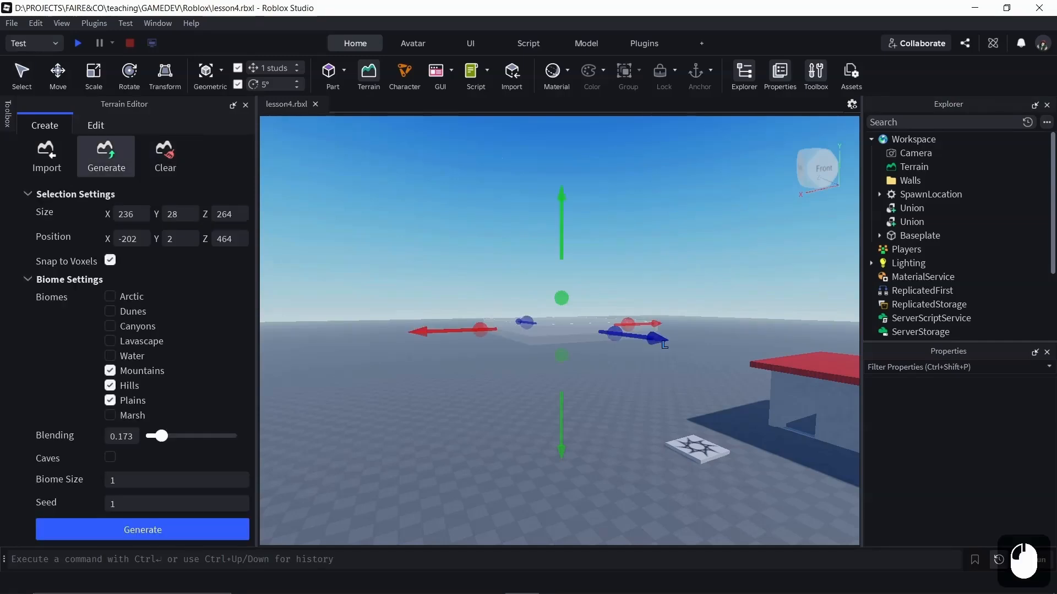
pyautogui.moveTo(561, 222)
pyautogui.mouseDown()
pyautogui.moveTo(562, 198)
pyautogui.moveTo(562, 248)
pyautogui.moveTo(562, 227)
pyautogui.mouseUp()
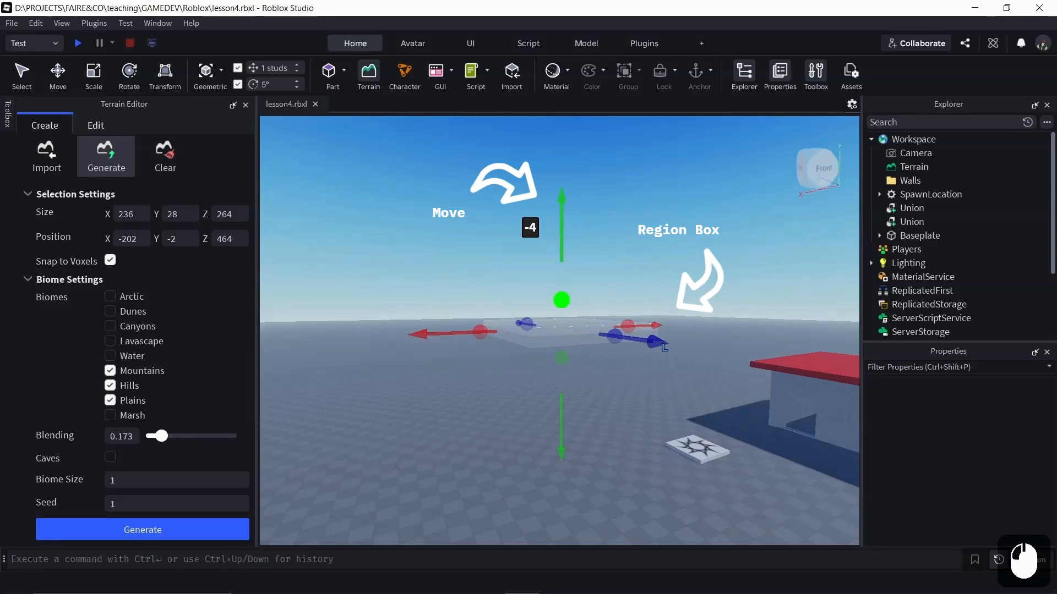
pyautogui.moveTo(561, 300)
pyautogui.mouseDown()
pyautogui.moveTo(561, 260)
pyautogui.moveTo(562, 277)
pyautogui.mouseUp()
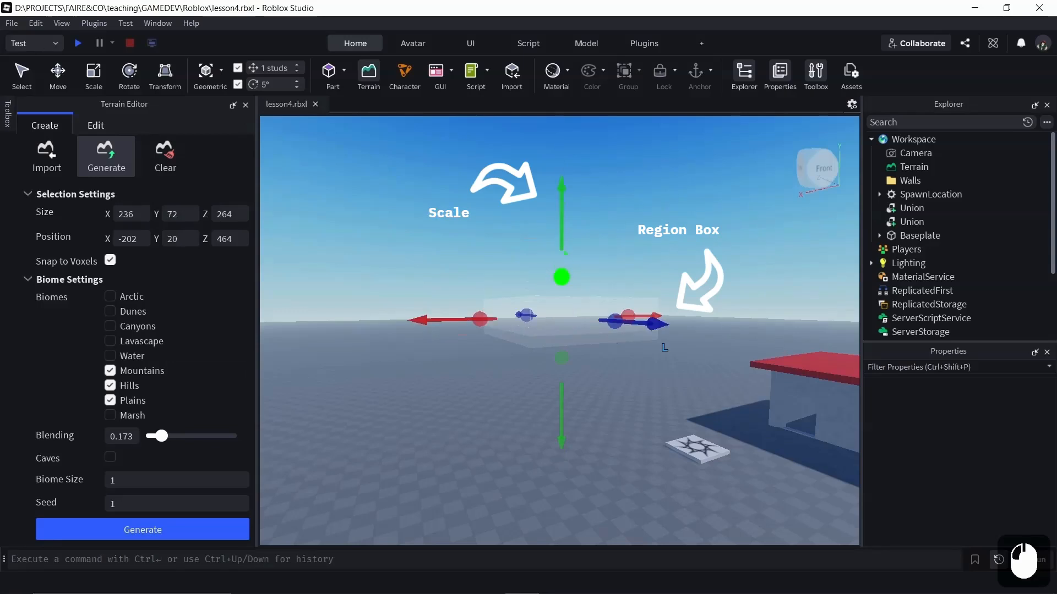
# - Set the terrain region's size to 600 in X, 100 in Y and 400 in Z
pyautogui.doubleClick(126, 214)
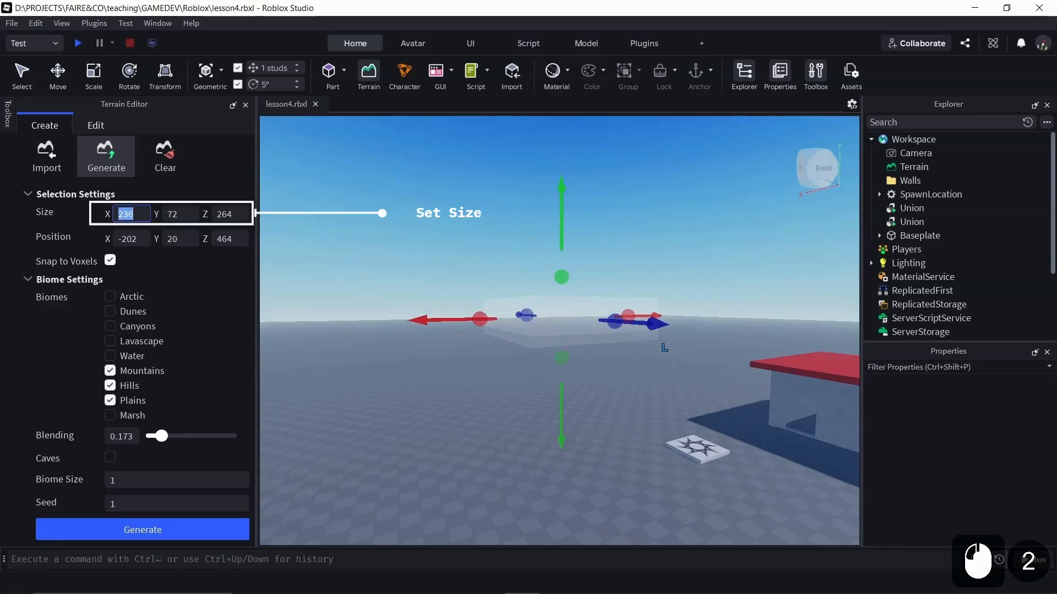
pyautogui.write('600')
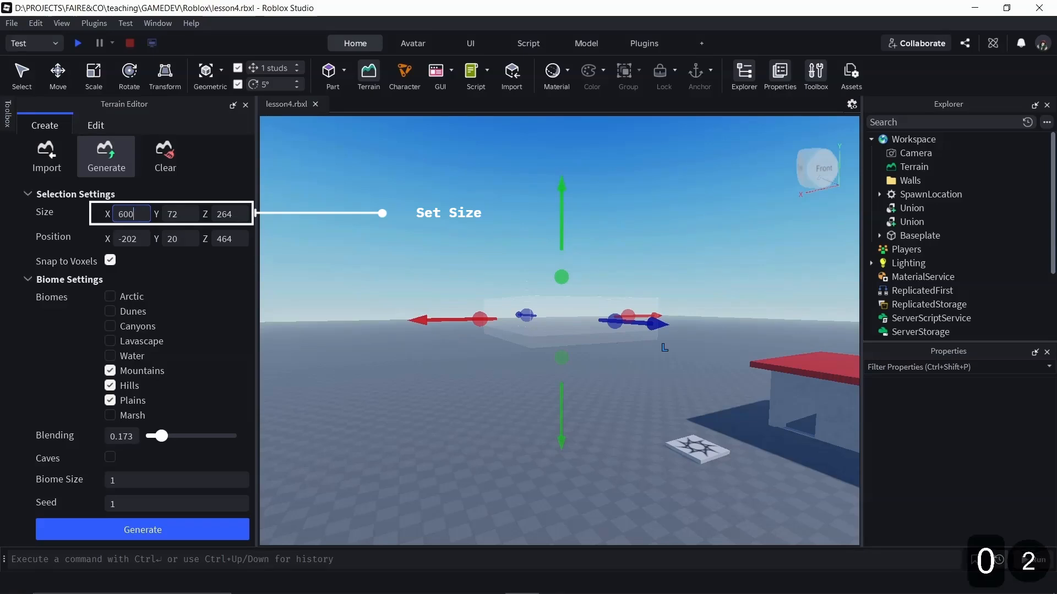
pyautogui.press('Return')
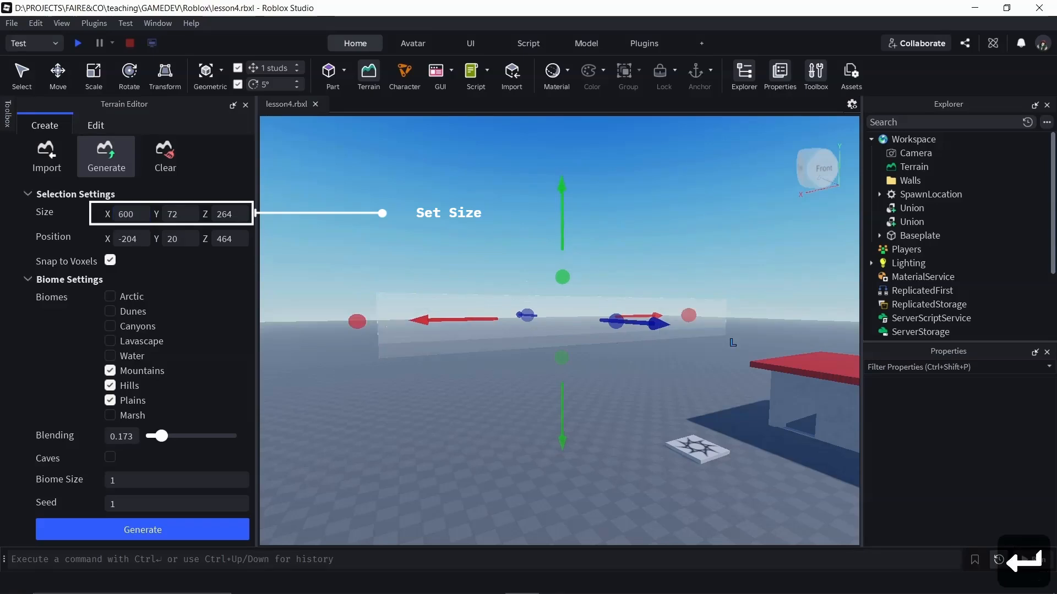
pyautogui.doubleClick(172, 214)
pyautogui.write('100')
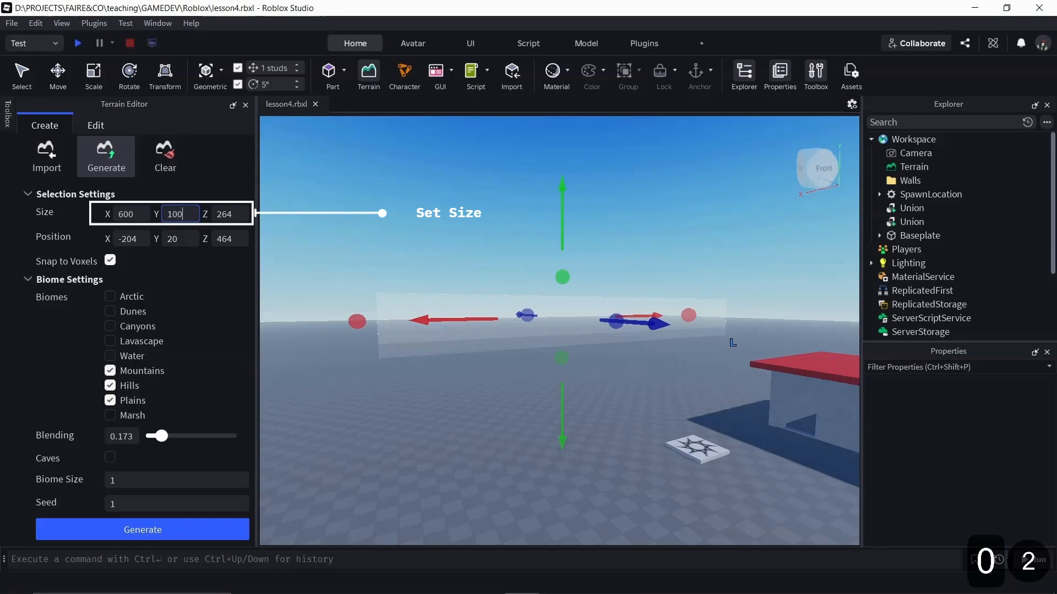
pyautogui.click(225, 214)
pyautogui.doubleClick(225, 214)
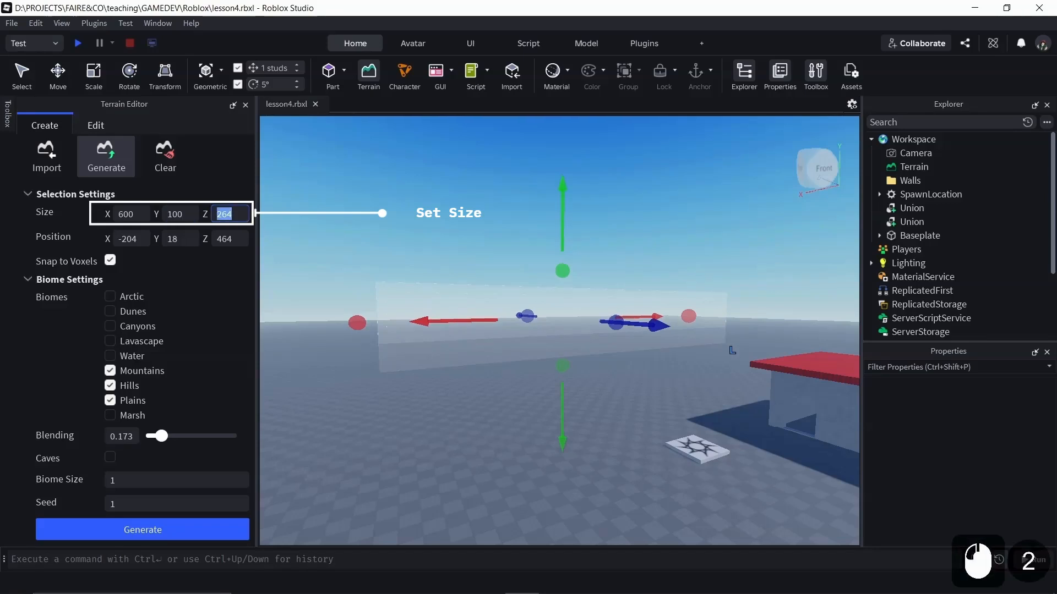
pyautogui.write('400')
pyautogui.press('Return')
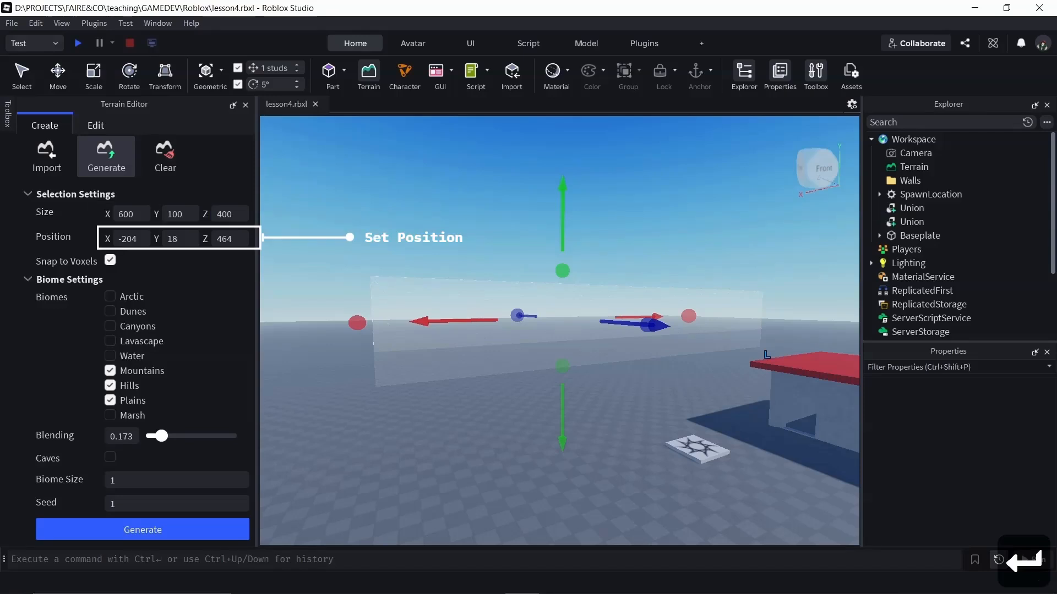
# - Try the terrain region's Y position at 100, -100 and 0 to compare its height against the baseplate
pyautogui.doubleClick(173, 239)
pyautogui.write('100')
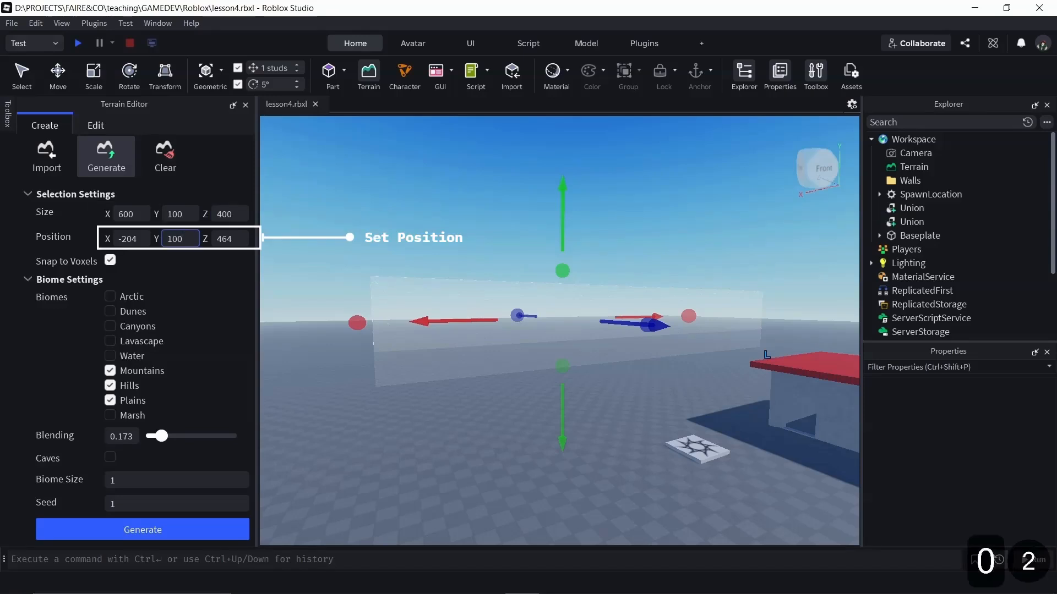
pyautogui.press('Return')
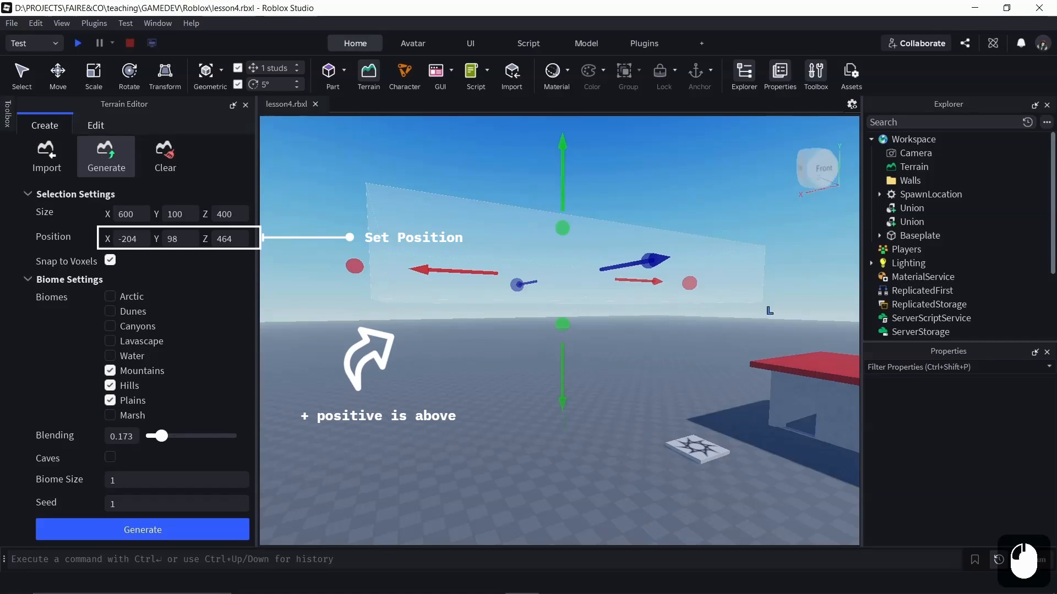
pyautogui.doubleClick(173, 239)
pyautogui.write('-100')
pyautogui.press('Return')
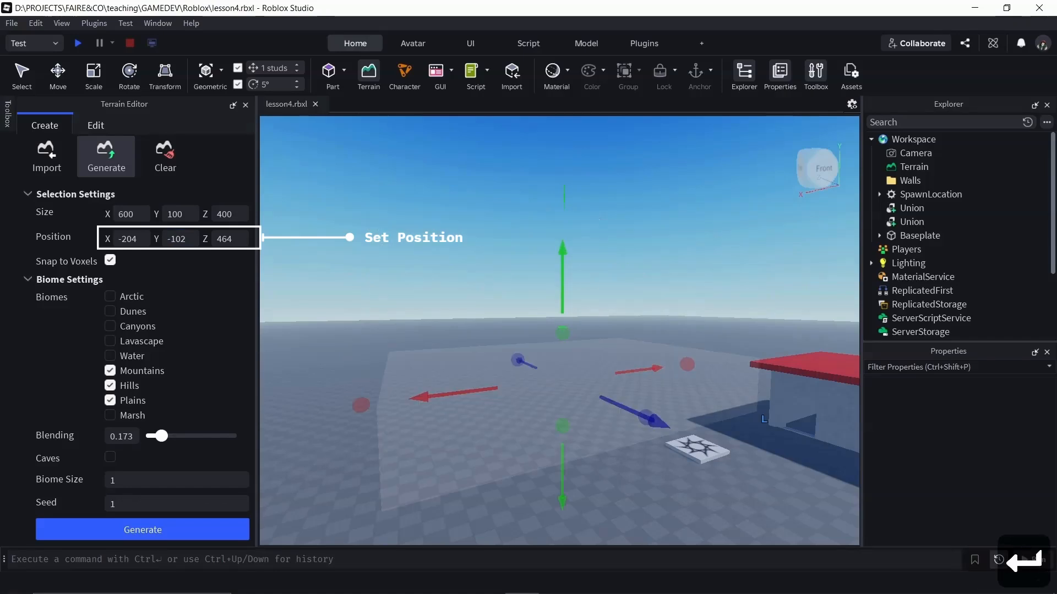
pyautogui.doubleClick(176, 239)
pyautogui.write('0')
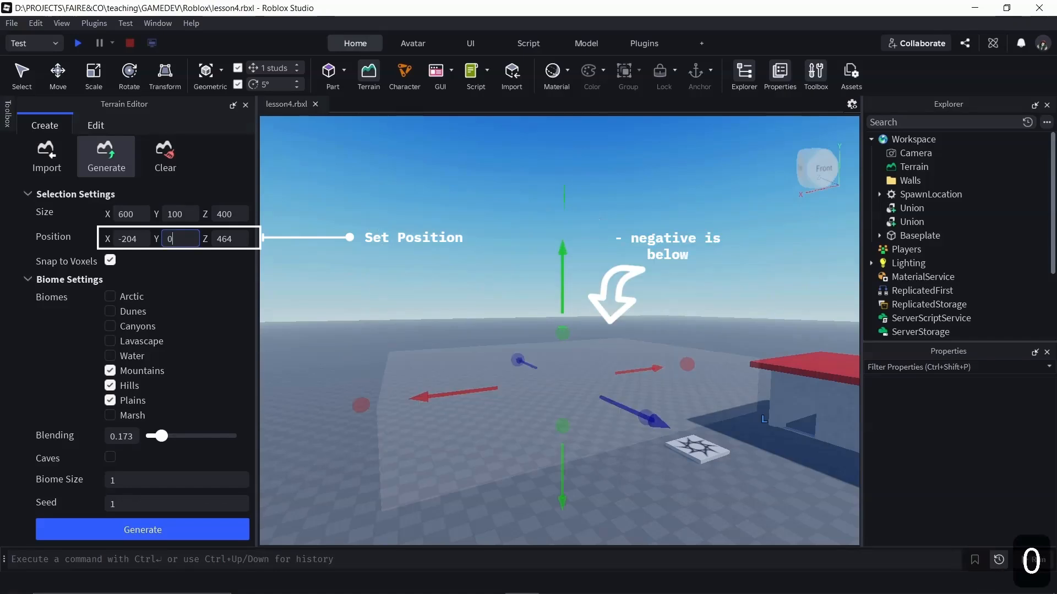
pyautogui.press('Return')
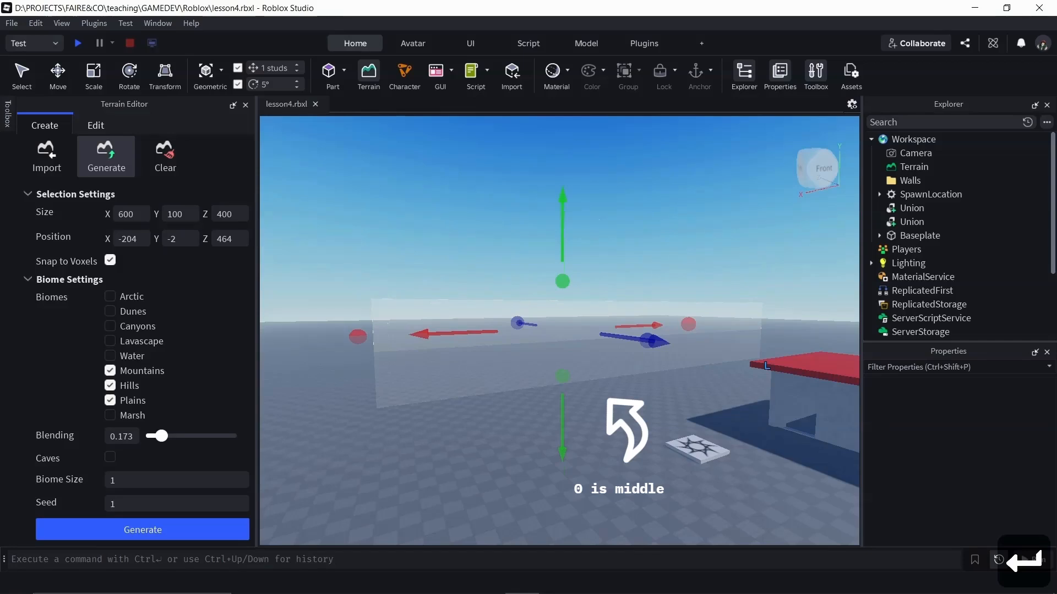
# - Set the terrain region's Y position to 50, half its height, so that its underside rests on the baseplate
pyautogui.doubleClick(174, 239)
pyautogui.write('50')
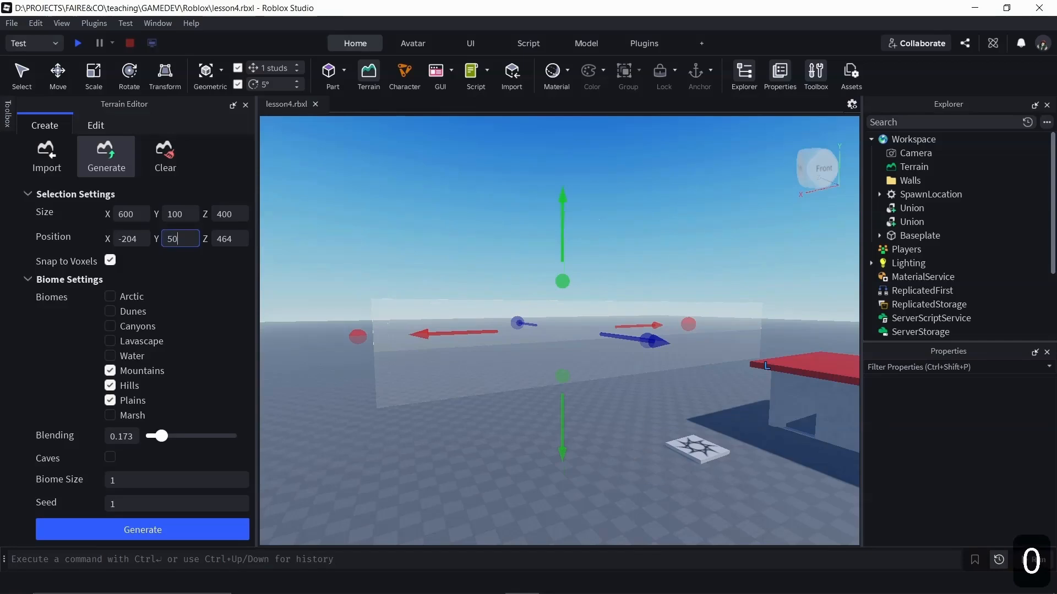
pyautogui.press('Return')
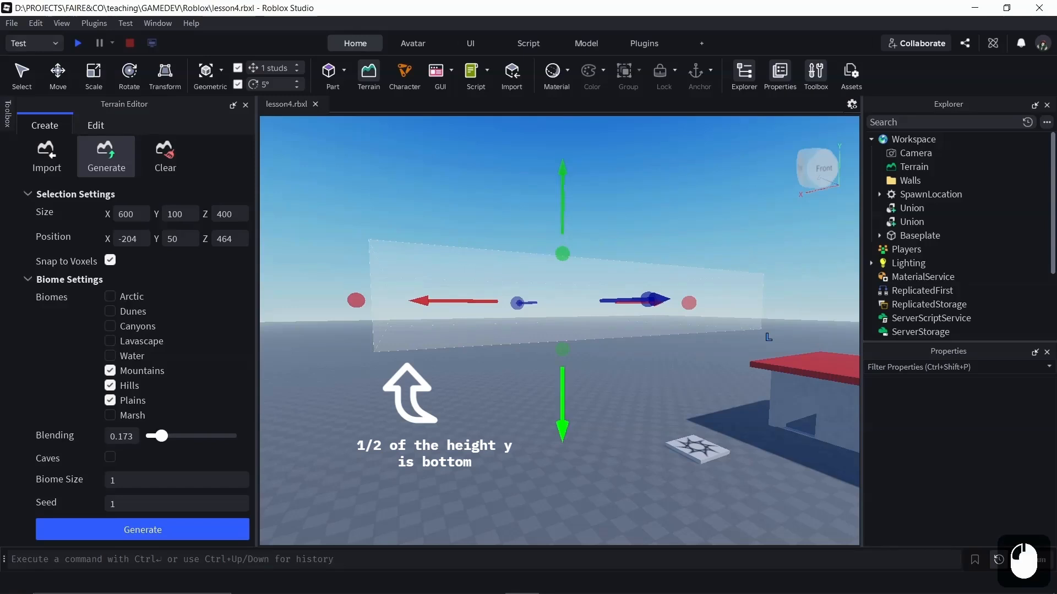
pyautogui.moveTo(562, 427); pyautogui.dragTo(562, 430)
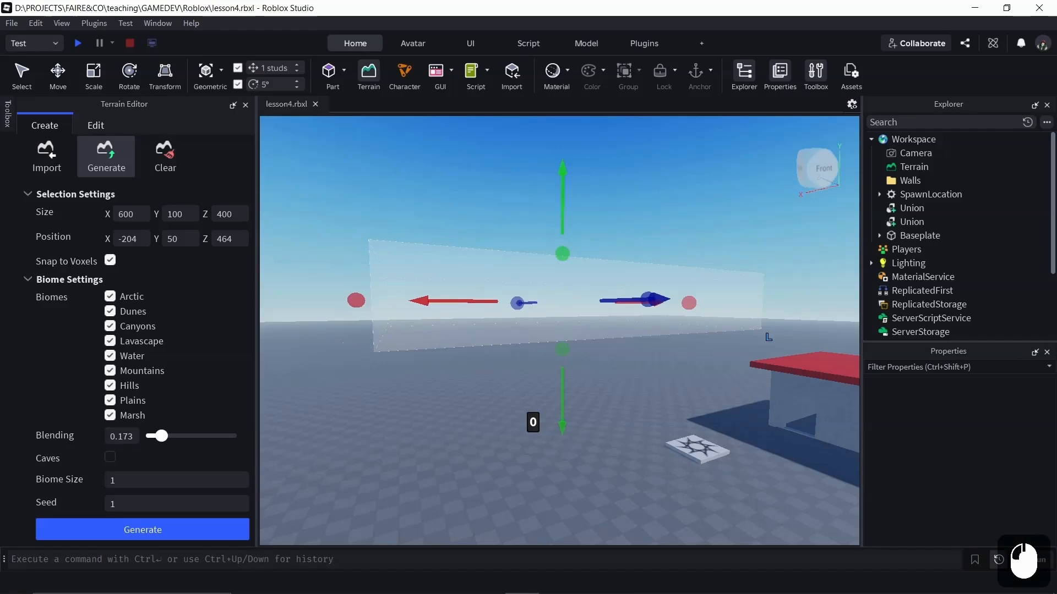
# - Reduce the biome blending to 0.045, enable caves, and generate the terrain
pyautogui.moveTo(162, 436)
pyautogui.mouseDown()
pyautogui.moveTo(237, 436)
pyautogui.moveTo(146, 436)
pyautogui.mouseUp()
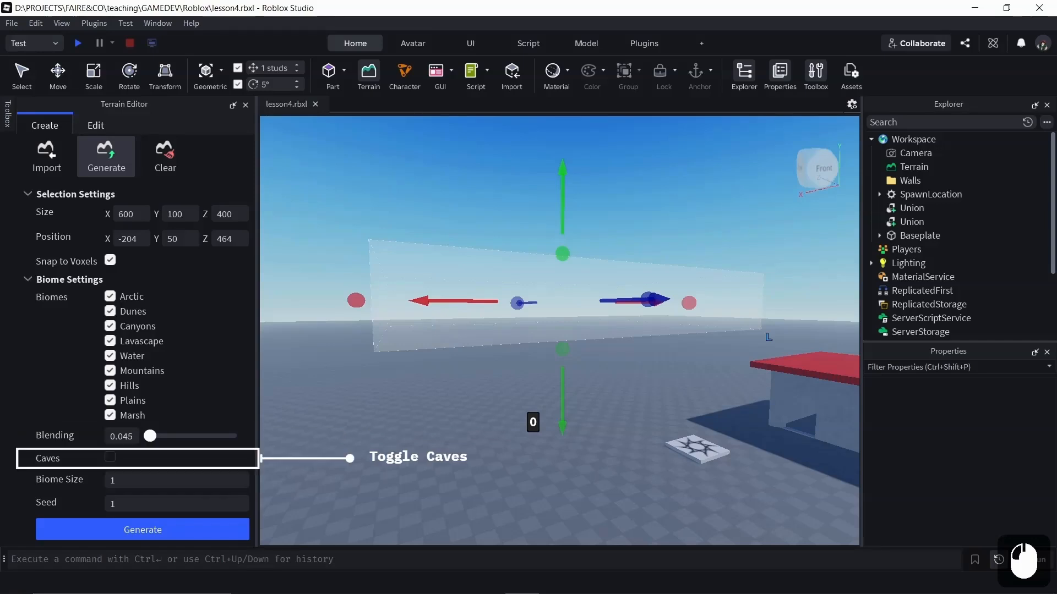
pyautogui.click(110, 457)
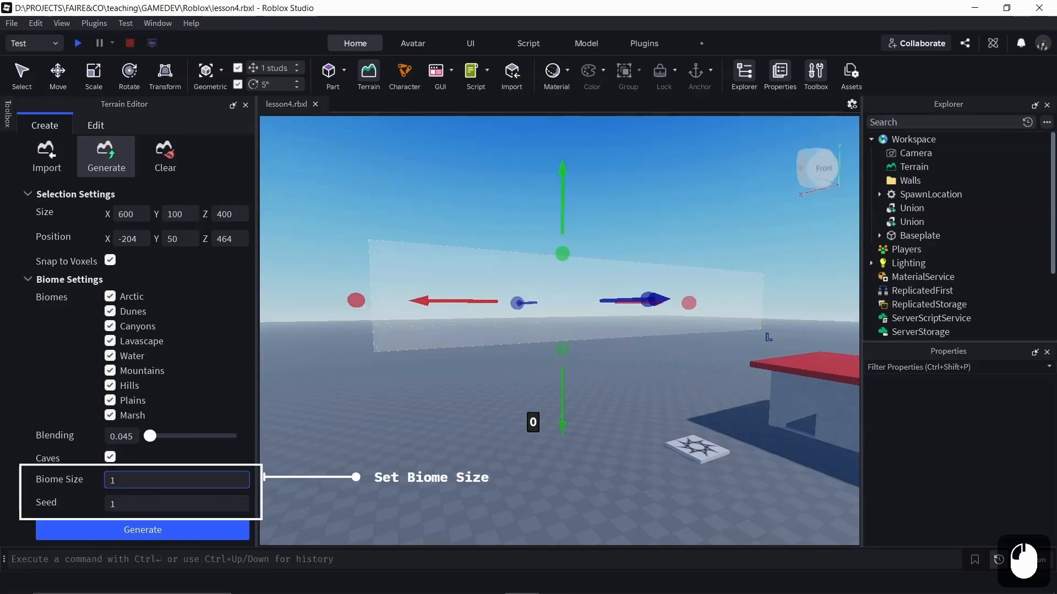
pyautogui.click(137, 504)
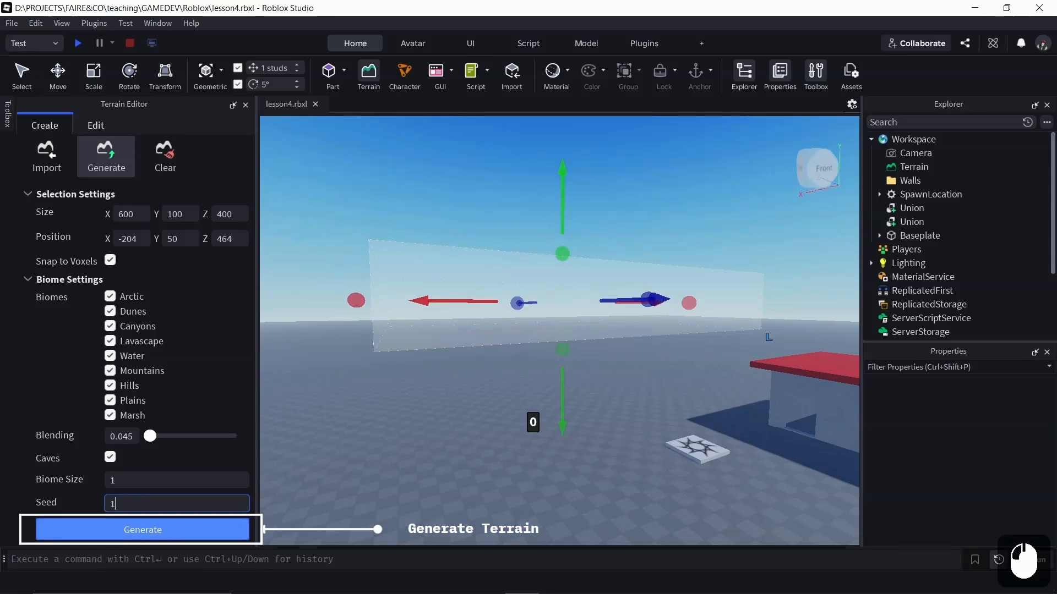
pyautogui.click(143, 529)
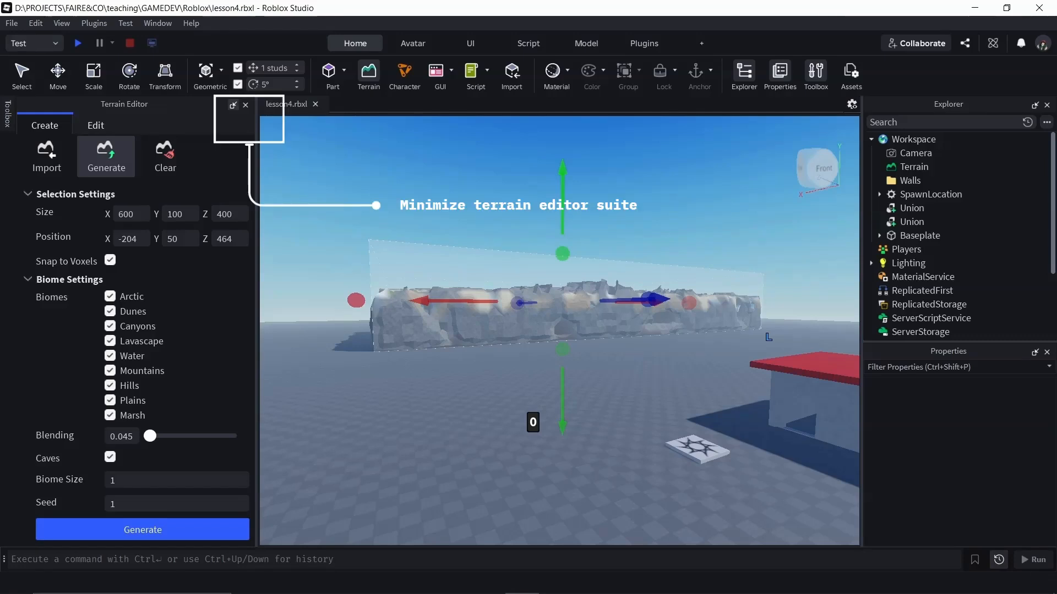
# - Collapse the Terrain Editor and examine the generated terrain's caves, surface and biome areas up close from several directions
pyautogui.click(232, 105)
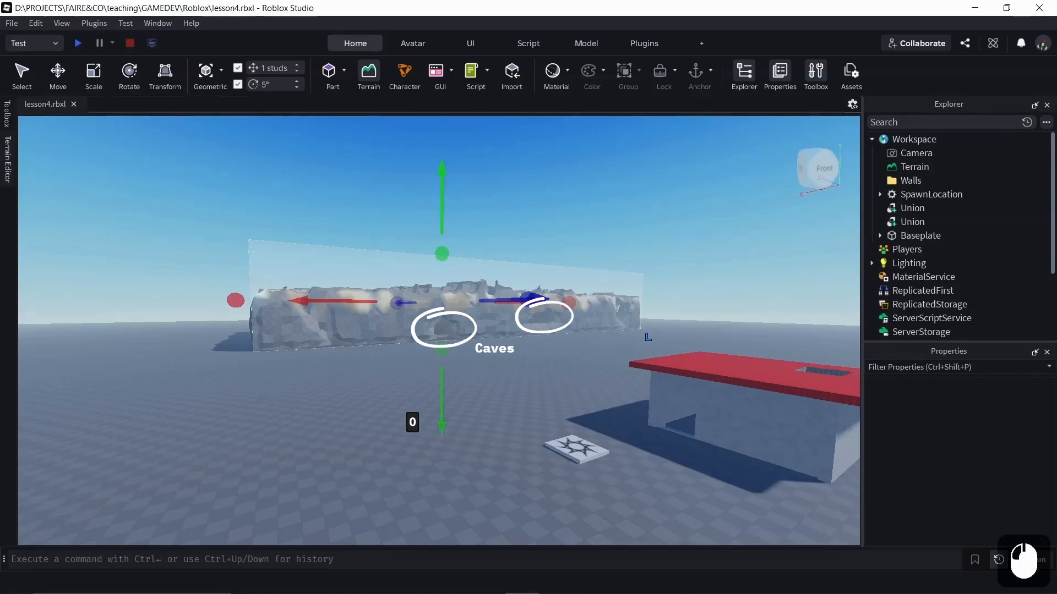
pyautogui.scroll(3, 443, 309)
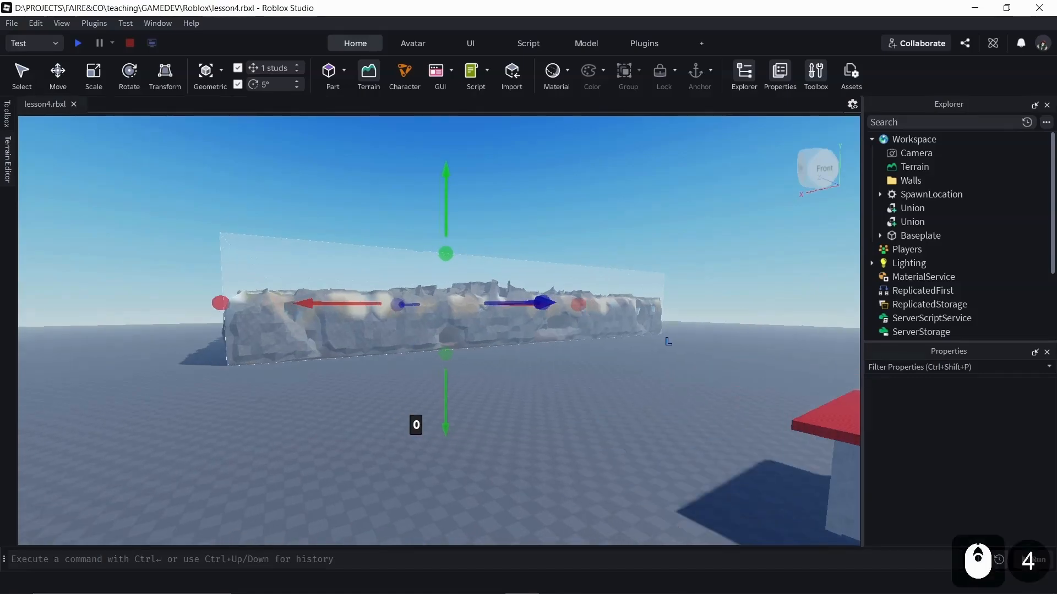
pyautogui.scroll(9, 446, 308)
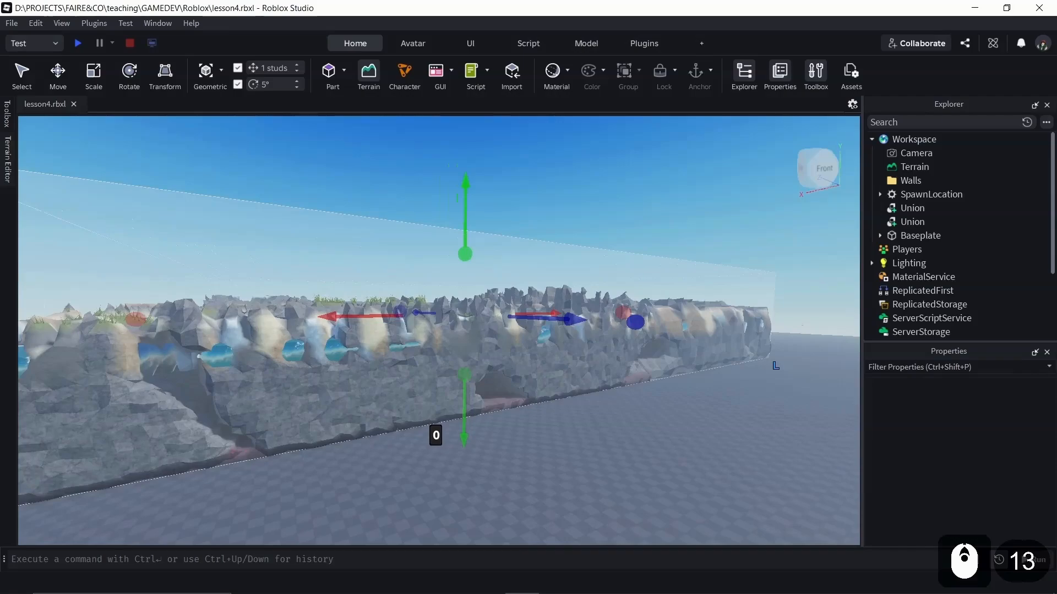
pyautogui.scroll(6, 446, 309)
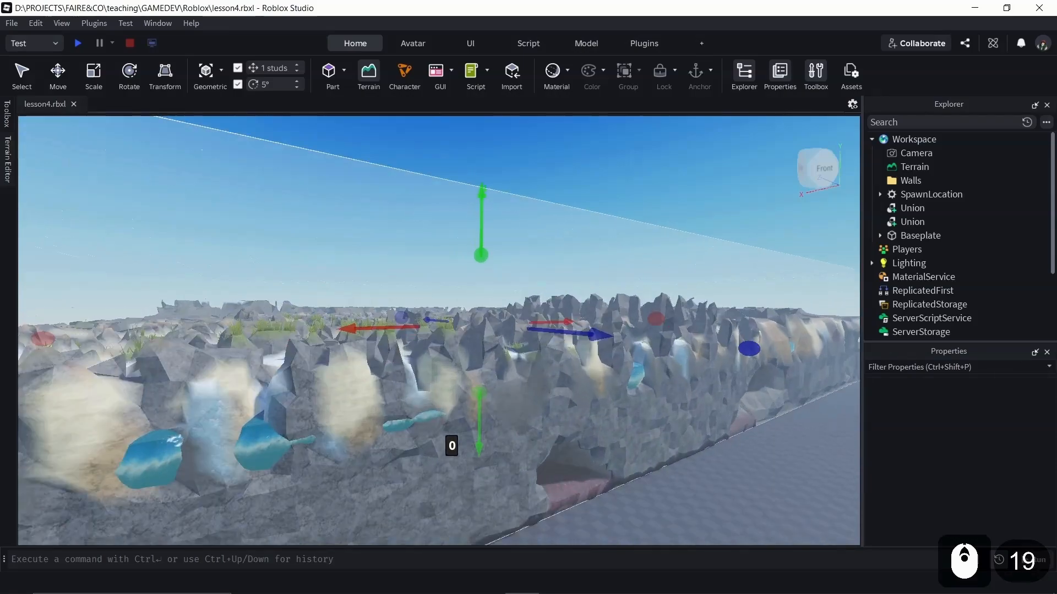
pyautogui.scroll(6, 445, 308)
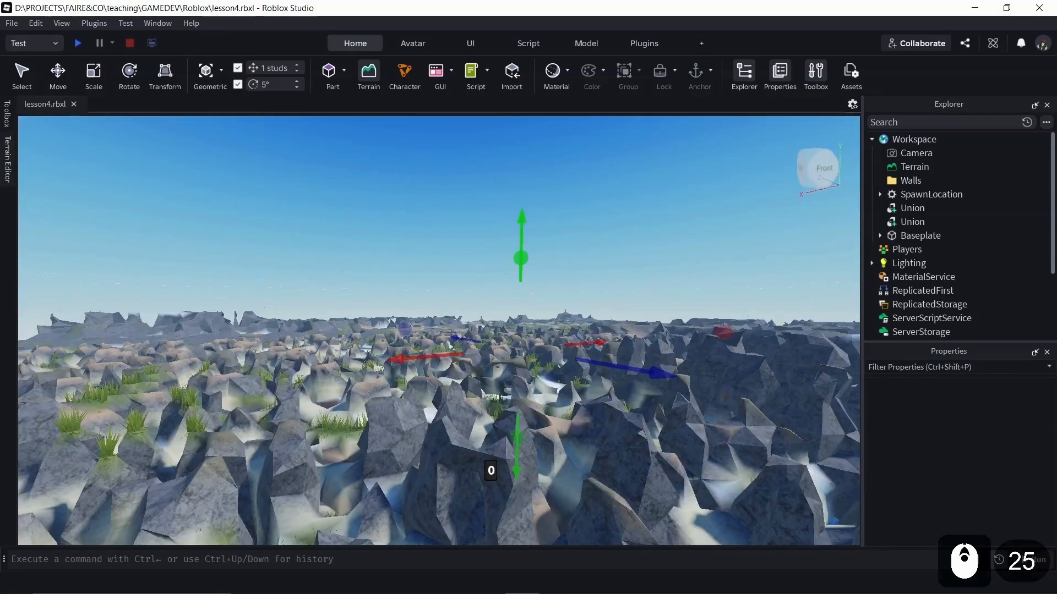
pyautogui.scroll(3, 446, 308)
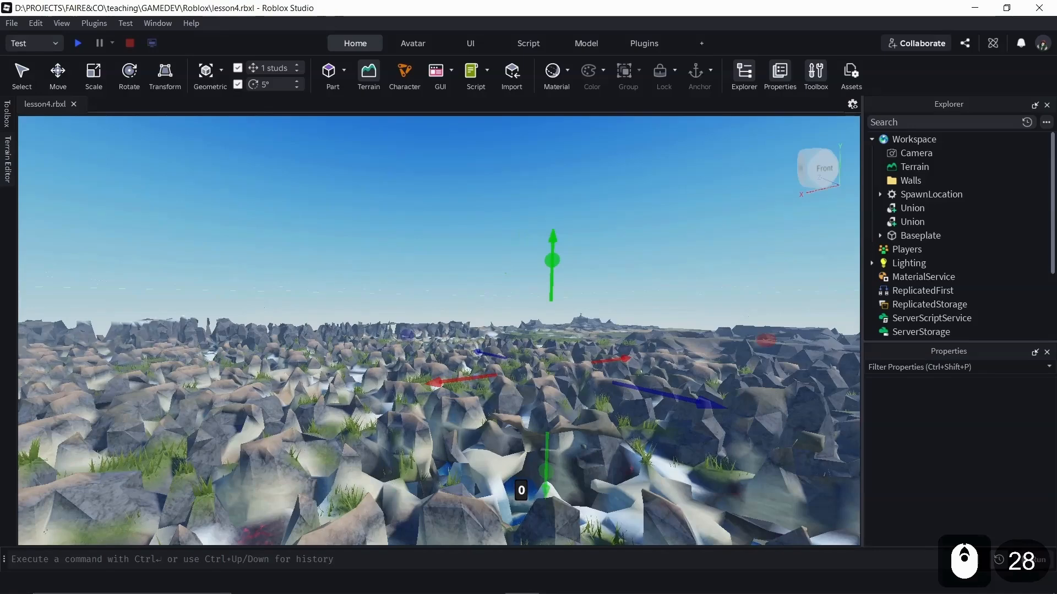
pyautogui.moveTo(446, 309); pyautogui.dragTo(425, 443, button='right')
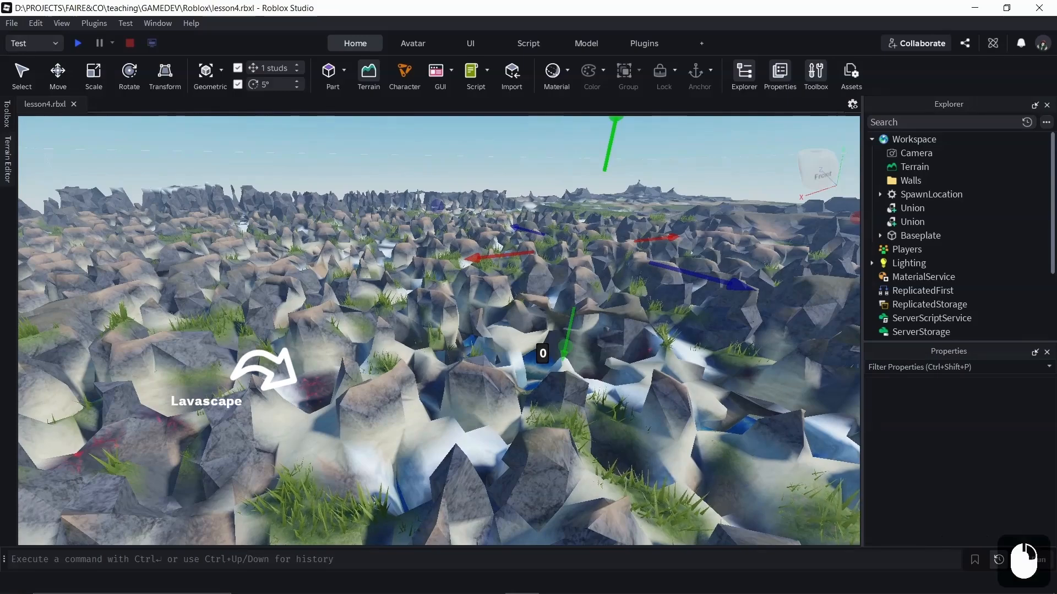
pyautogui.moveTo(426, 444); pyautogui.dragTo(592, 422, button='right')
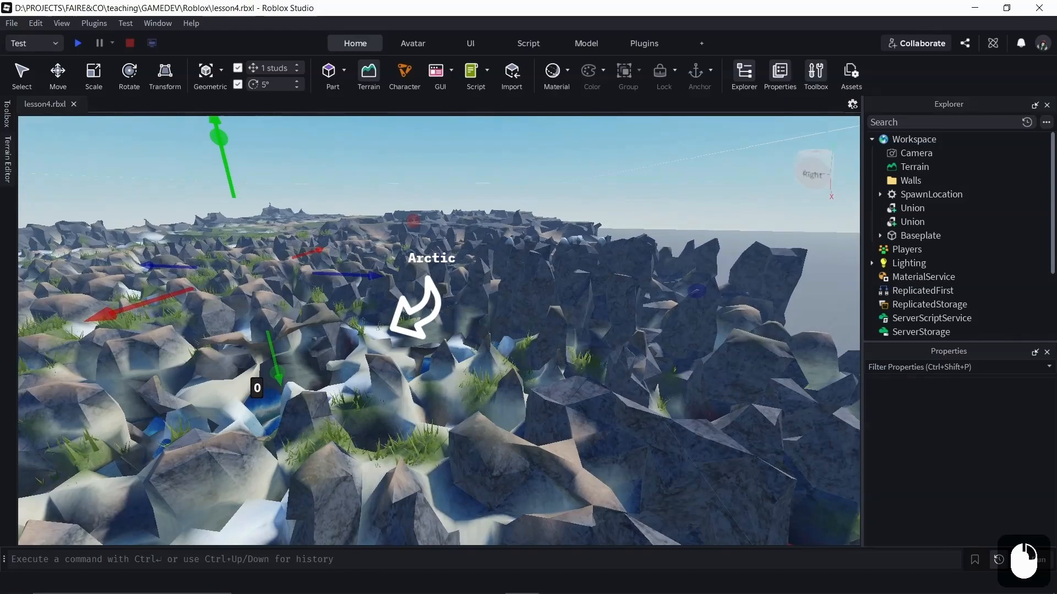
pyautogui.moveTo(593, 423); pyautogui.dragTo(418, 410, button='right')
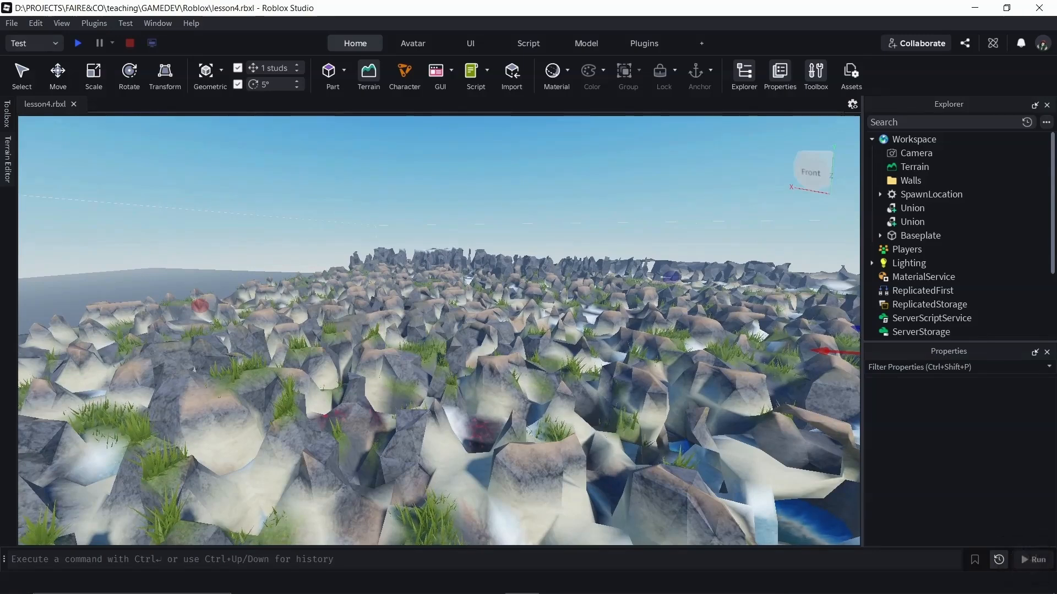
pyautogui.scroll(6, 439, 330)
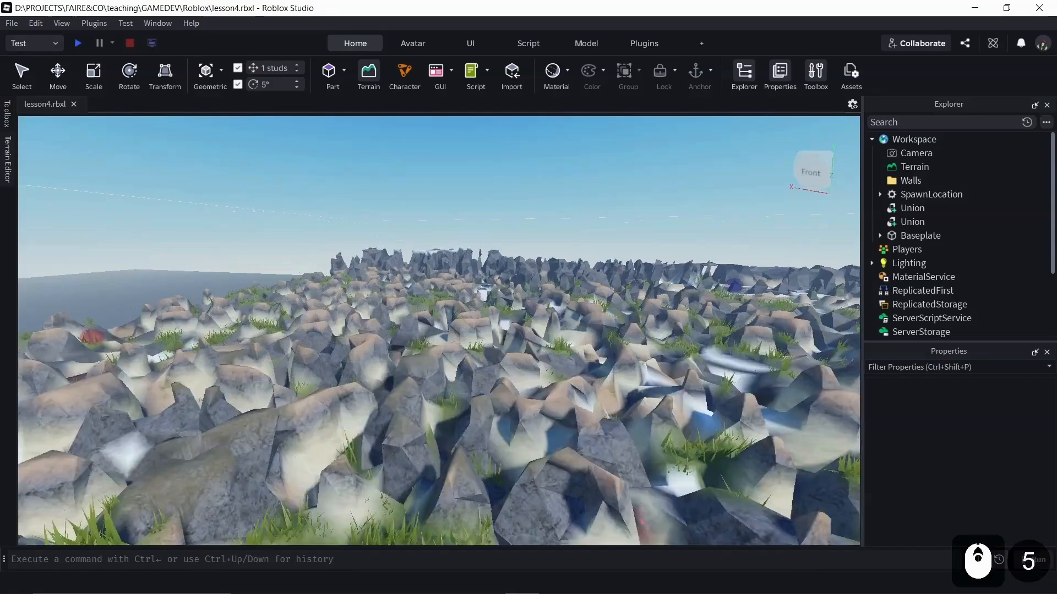
pyautogui.scroll(11, 439, 330)
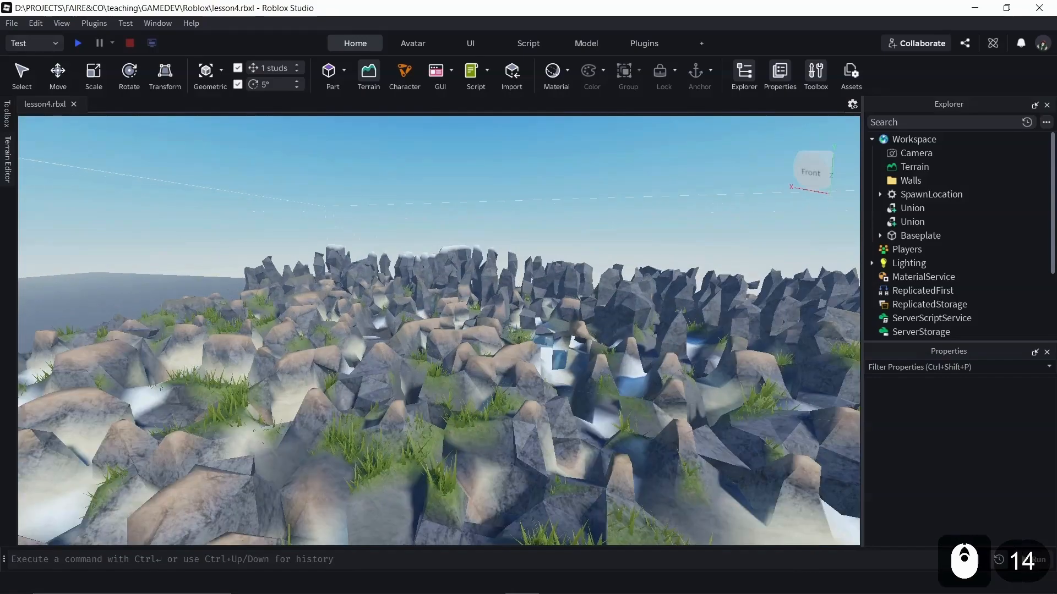
pyautogui.scroll(3, 439, 330)
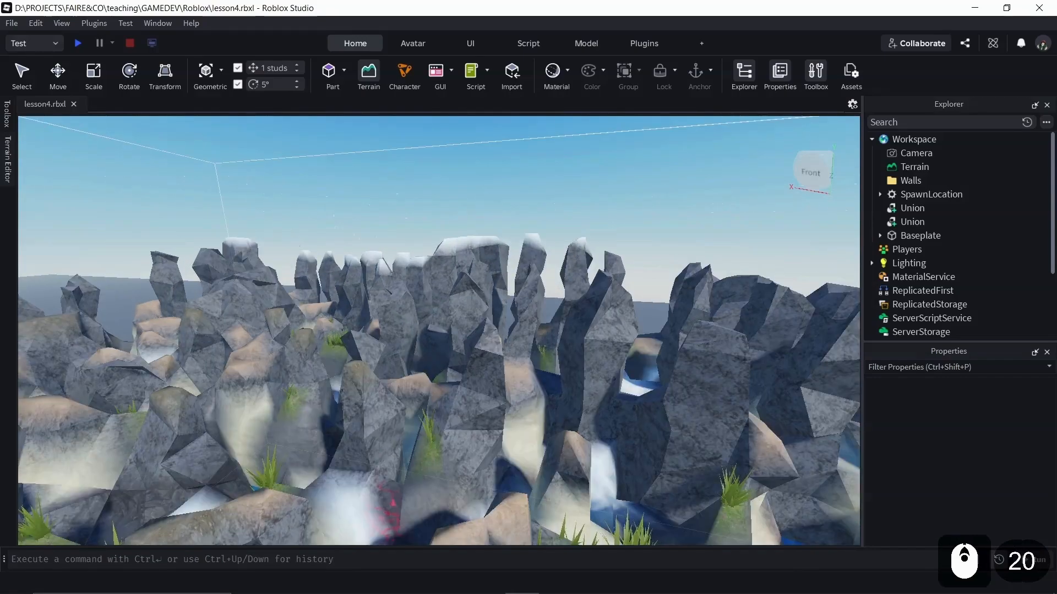
pyautogui.moveTo(440, 331)
pyautogui.mouseDown(button='right')
pyautogui.moveTo(542, 370)
pyautogui.moveTo(679, 344)
pyautogui.mouseUp(button='right')
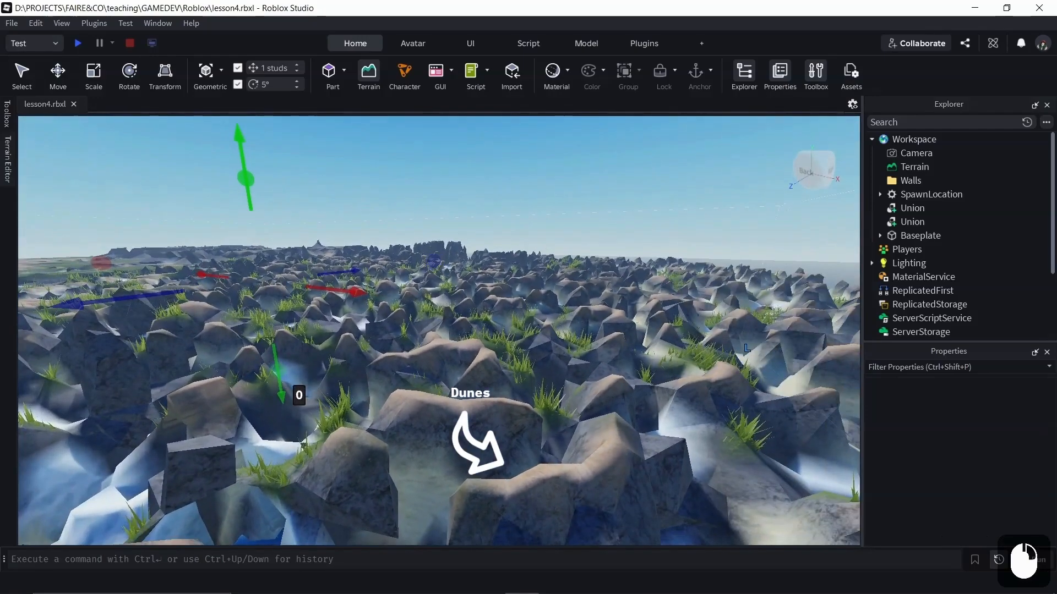
pyautogui.scroll(3, 439, 331)
pyautogui.scroll(12, 440, 331)
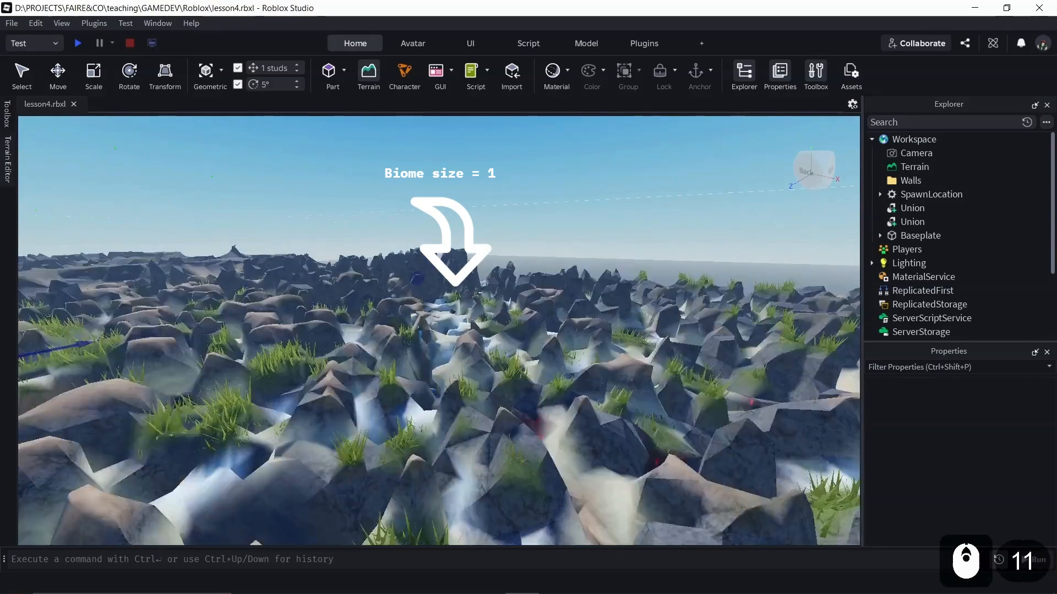
# - Examine the biome size 1 terrain across its surface, then from outside beside the baseplate and the red-roofed house
pyautogui.scroll(1, 439, 330)
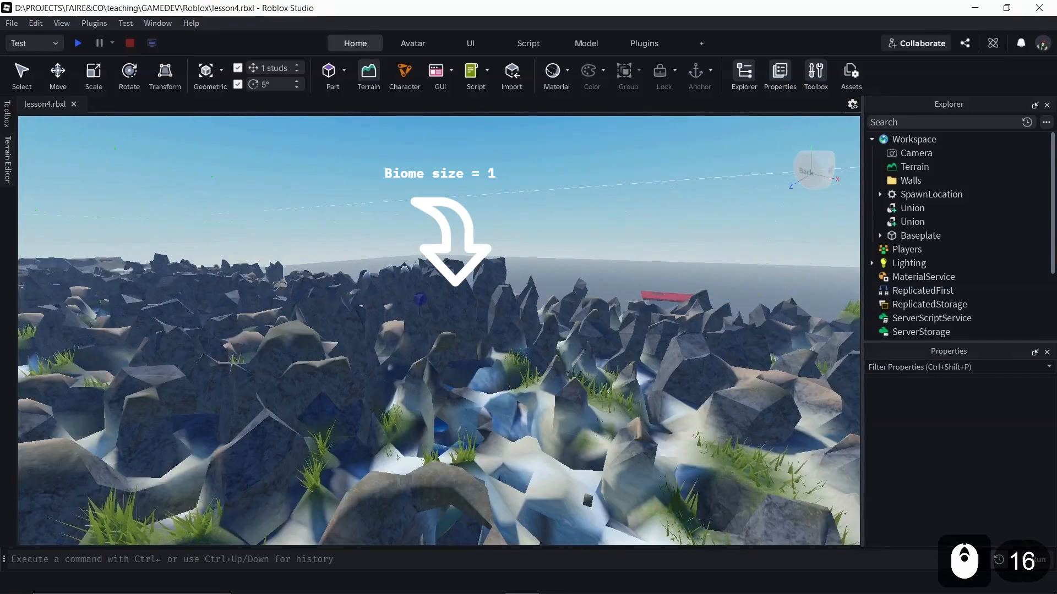
pyautogui.scroll(2, 439, 330)
pyautogui.moveTo(439, 331); pyautogui.dragTo(154, 324, button='right')
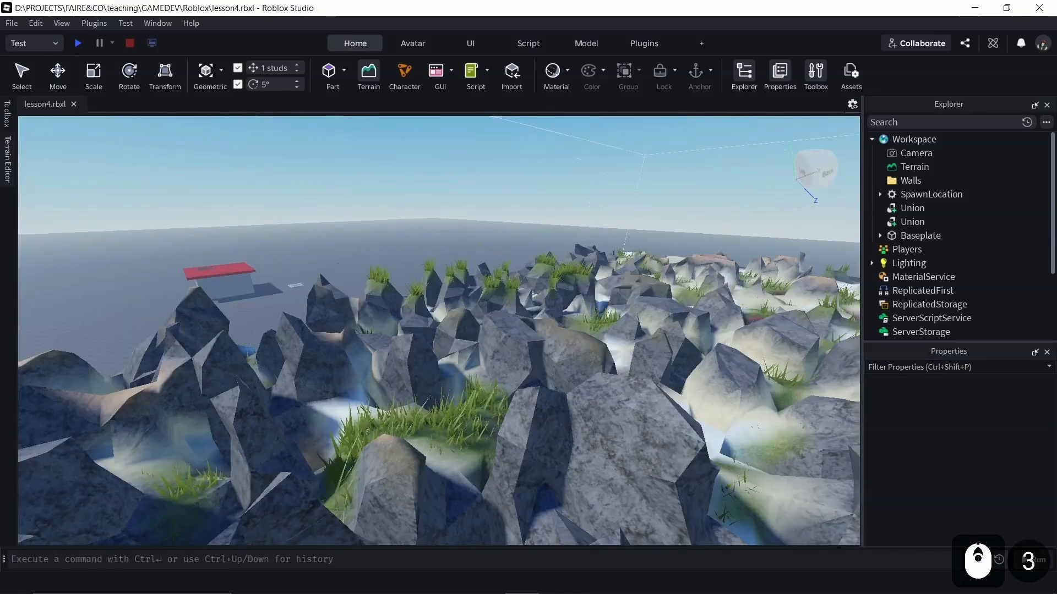
pyautogui.scroll(8, 418, 226)
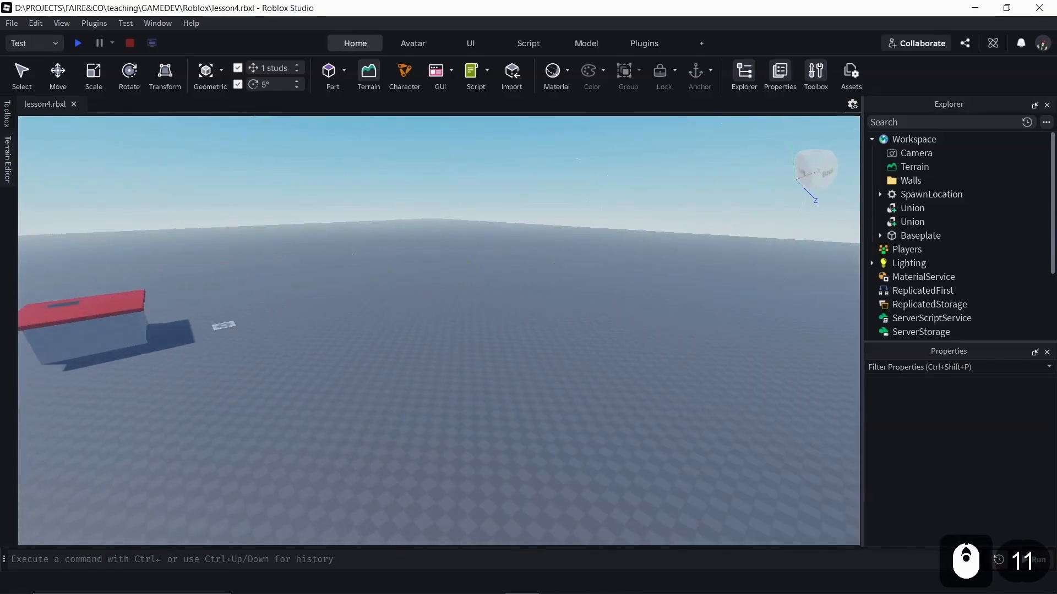
pyautogui.scroll(9, 418, 226)
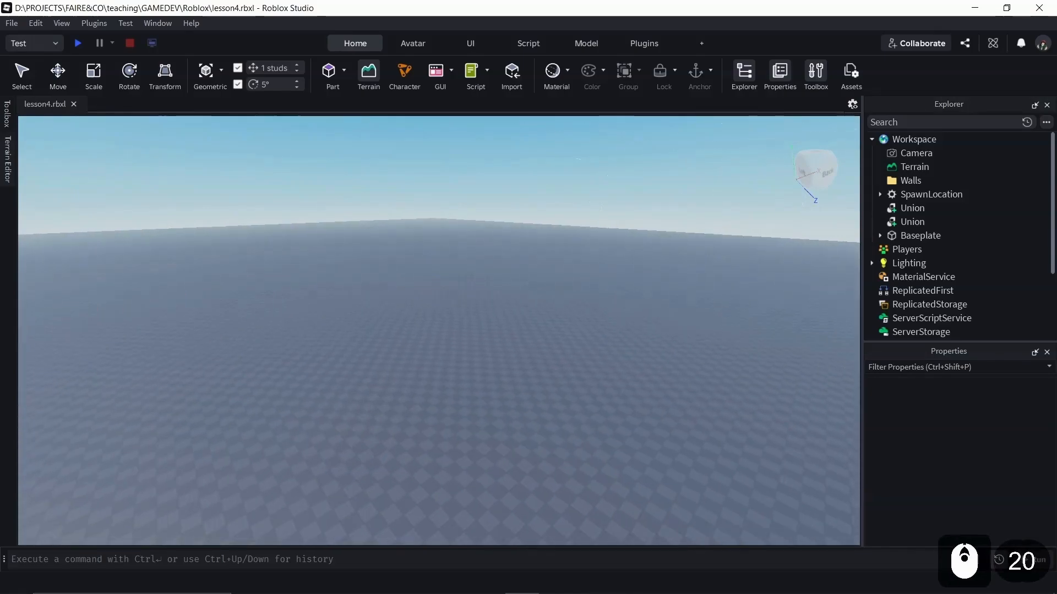
pyautogui.scroll(3, 439, 330)
pyautogui.moveTo(439, 330); pyautogui.dragTo(135, 325, button='right')
pyautogui.scroll(5, 226, 325)
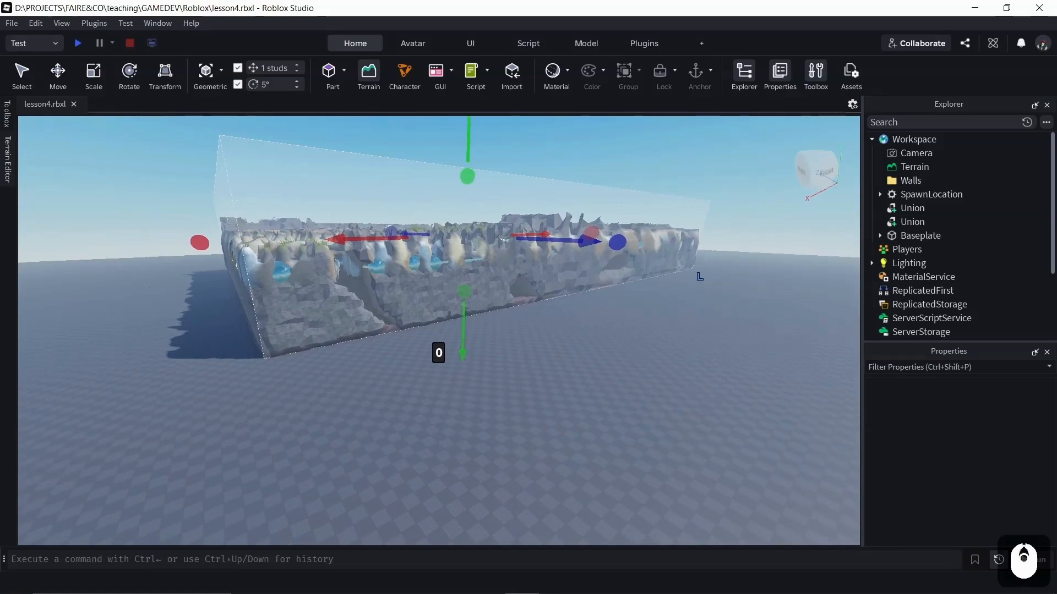
pyautogui.scroll(-9, 135, 325)
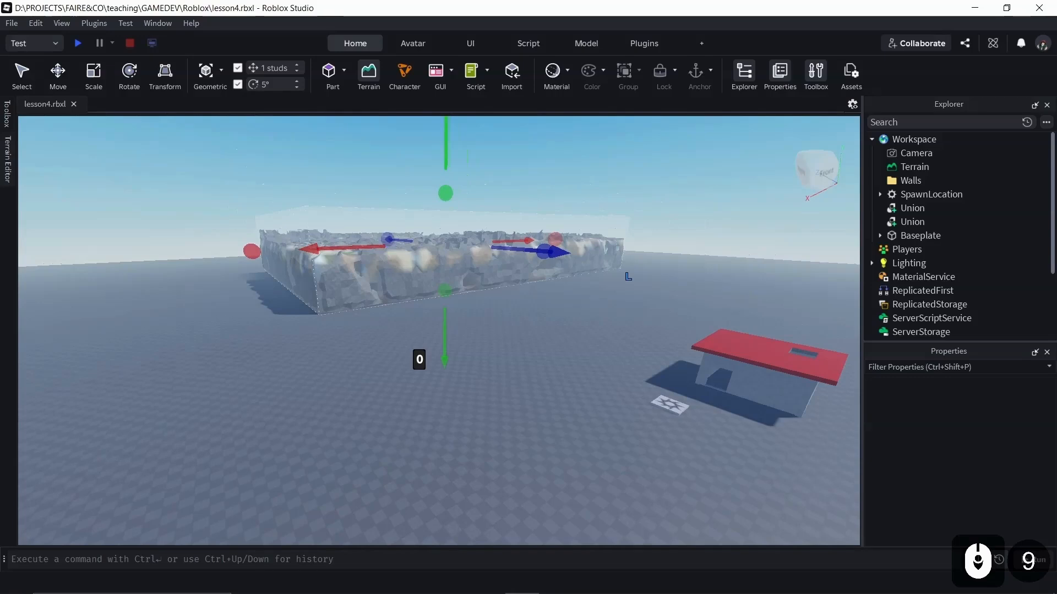
# - Undo the generated terrain and generate it again with a biome size of 11
pyautogui.hotkey('ctrl', 'z')
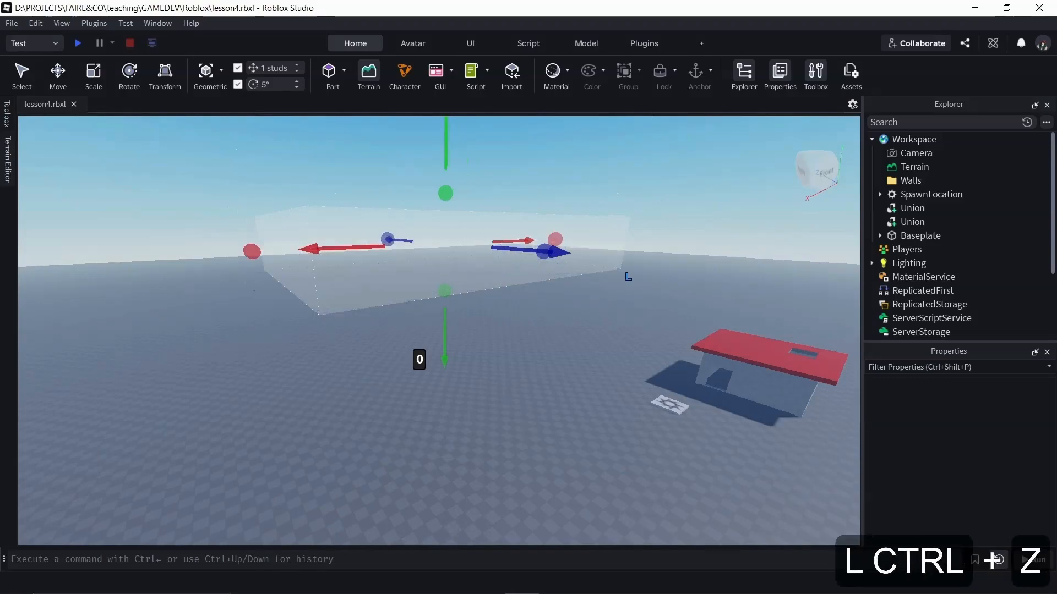
pyautogui.click(7, 160)
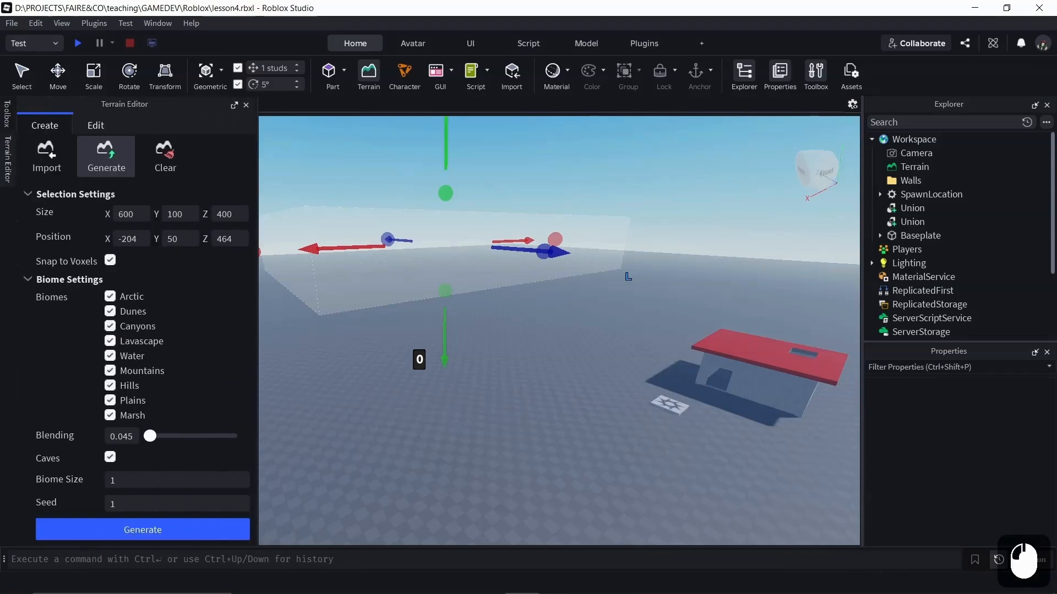
pyautogui.click(176, 481)
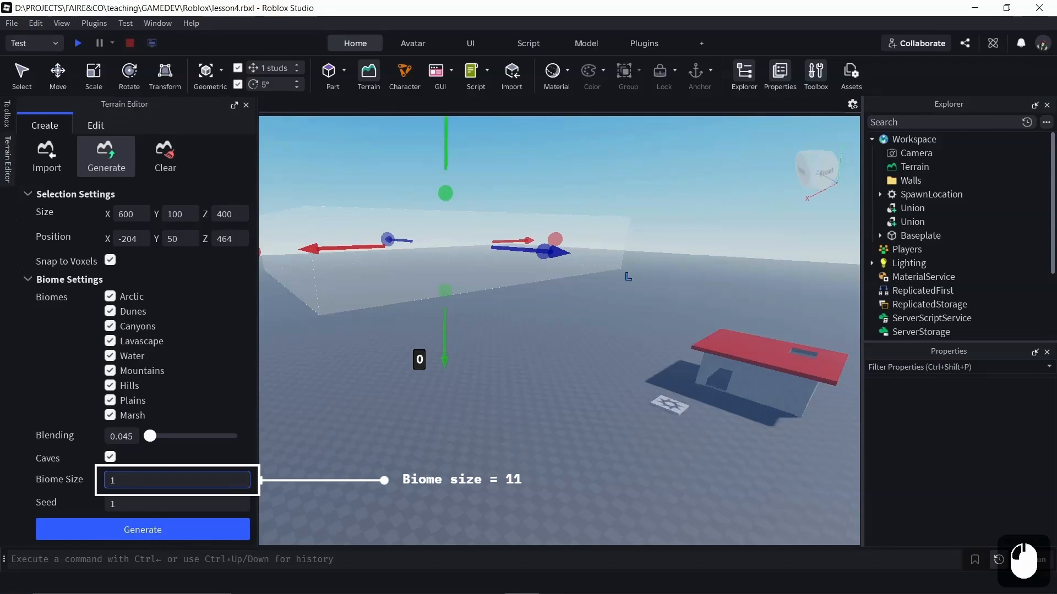
pyautogui.write('1')
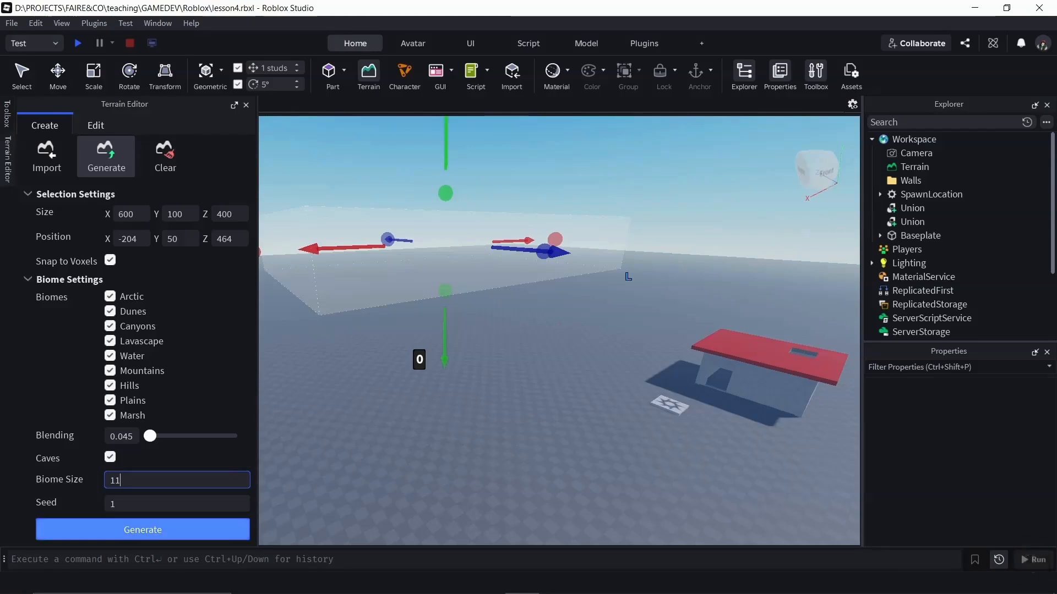
pyautogui.click(142, 529)
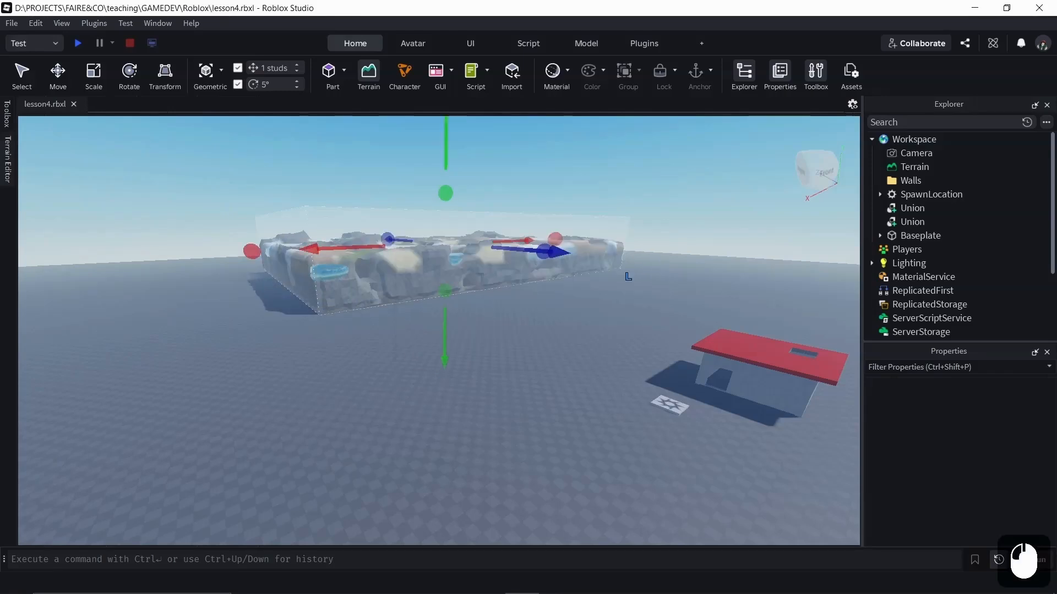
# - Examine the size and layout of the biome areas across the regenerated terrain from its edge and from above
pyautogui.scroll(14, 446, 247)
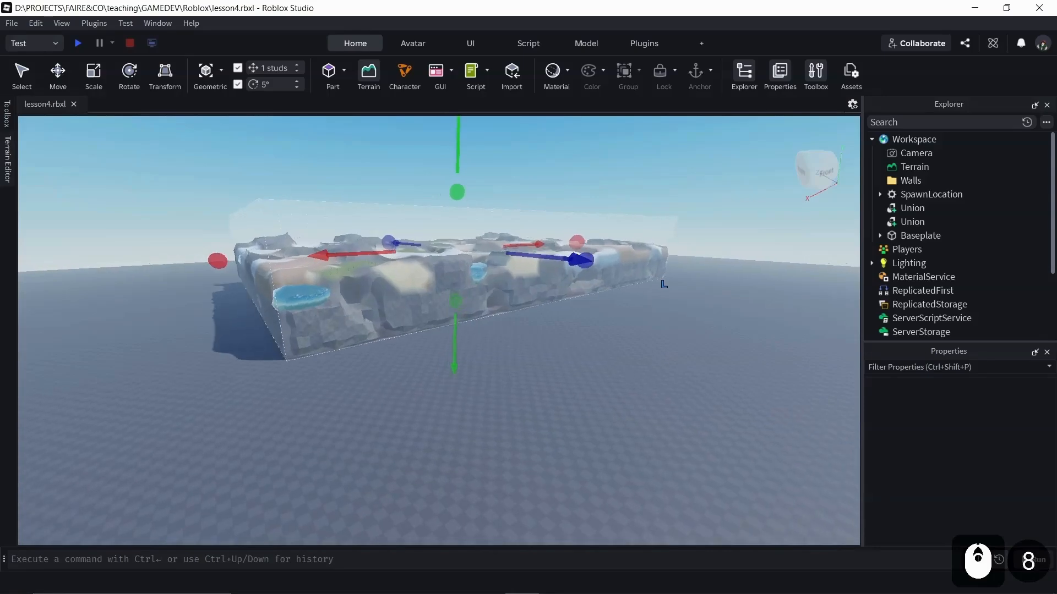
pyautogui.scroll(9, 439, 331)
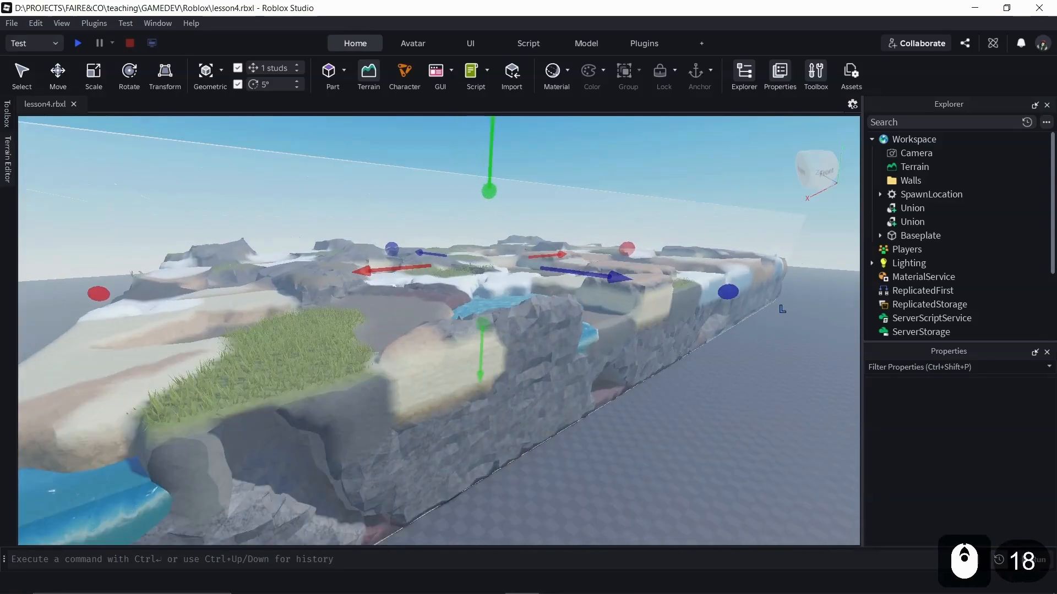
pyautogui.scroll(3, 439, 330)
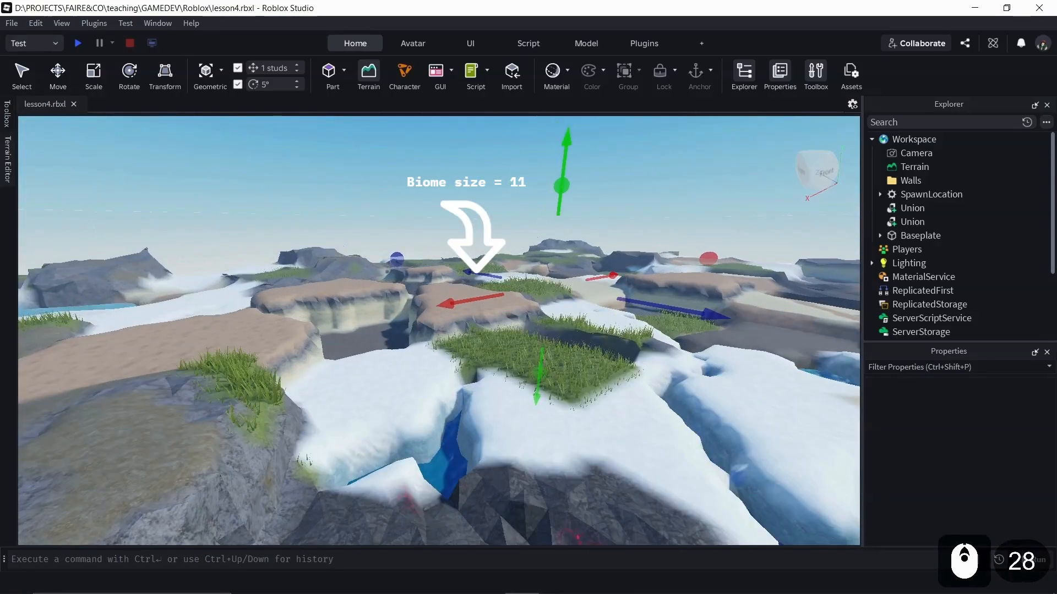
pyautogui.moveTo(439, 330); pyautogui.dragTo(646, 413, button='right')
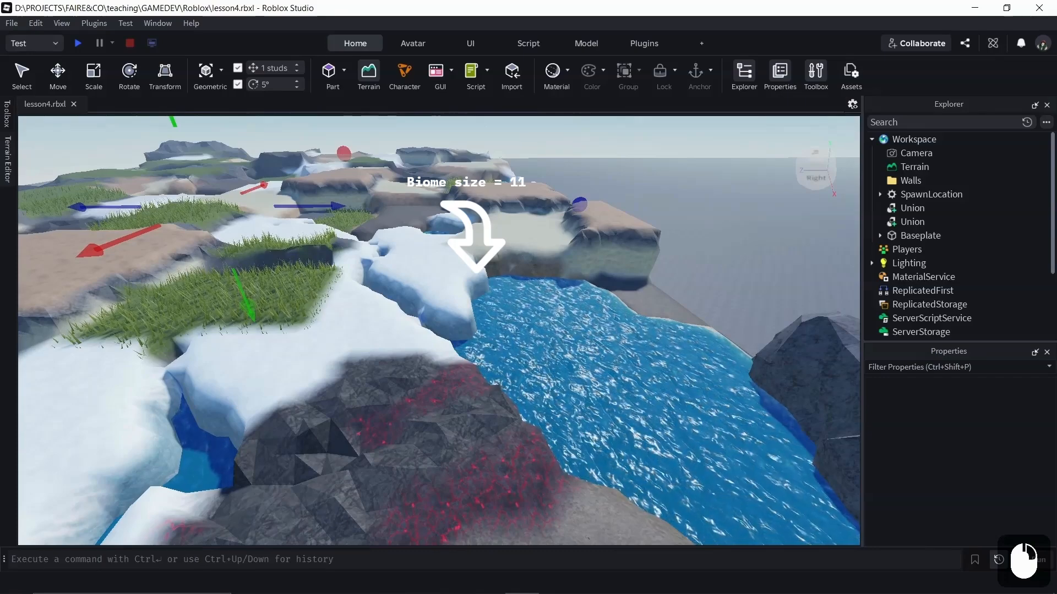
pyautogui.moveTo(646, 413); pyautogui.dragTo(484, 359, button='right')
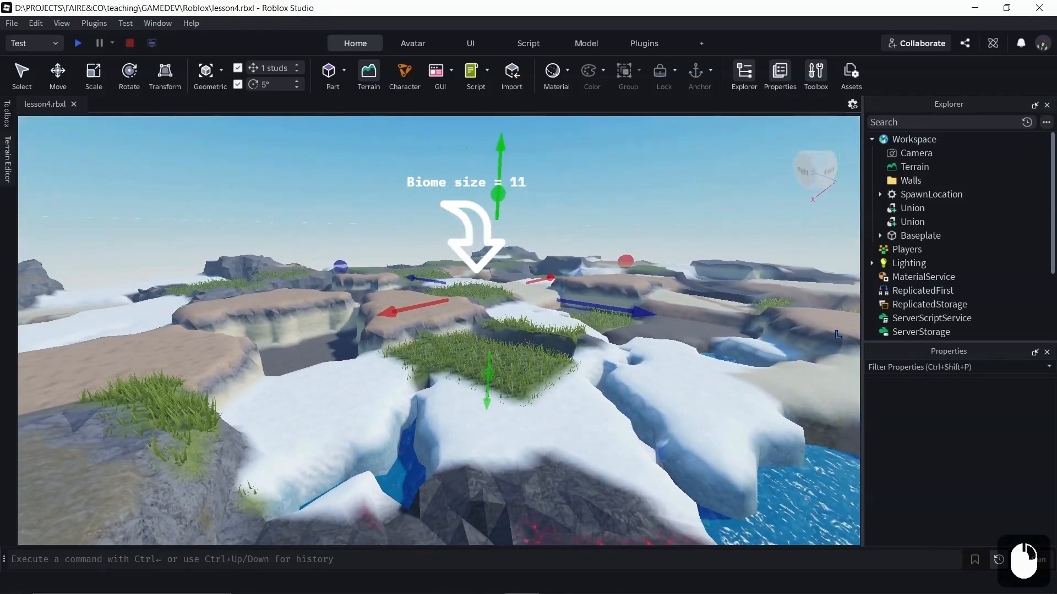
# - Inspect up close how the grass, snow, rock and canyon areas blend into each other at their borders
pyautogui.scroll(4, 484, 359)
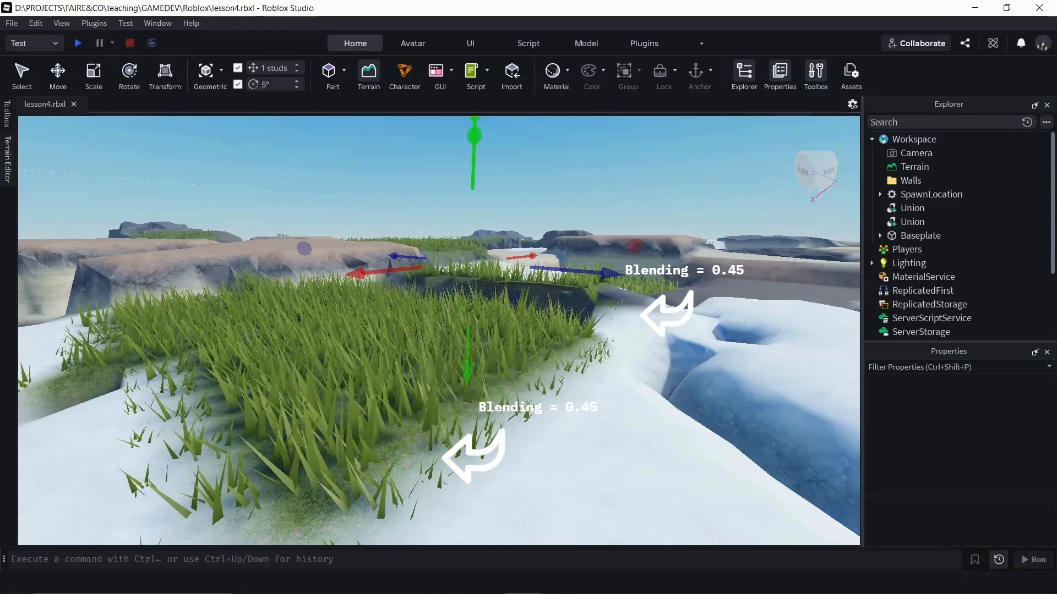
pyautogui.moveTo(513, 282); pyautogui.dragTo(549, 295, button='right')
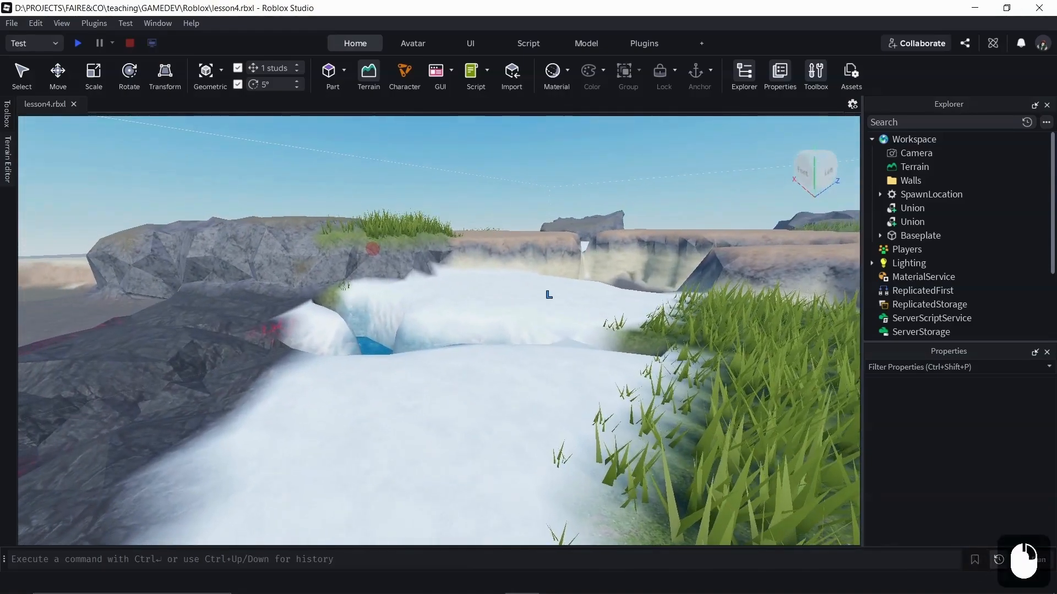
pyautogui.scroll(3, 549, 295)
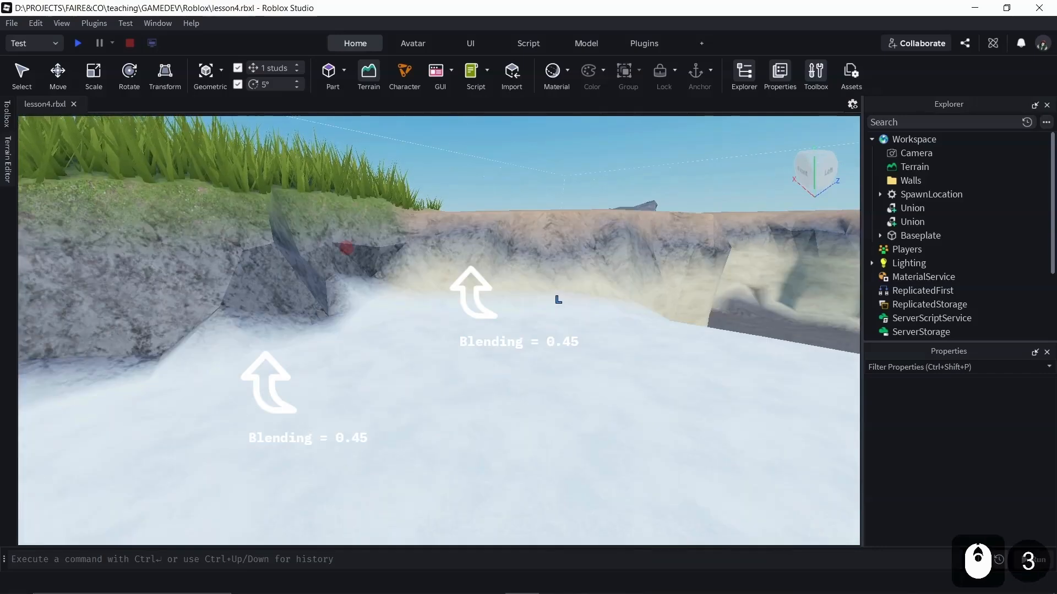
pyautogui.moveTo(558, 299); pyautogui.dragTo(611, 301, button='right')
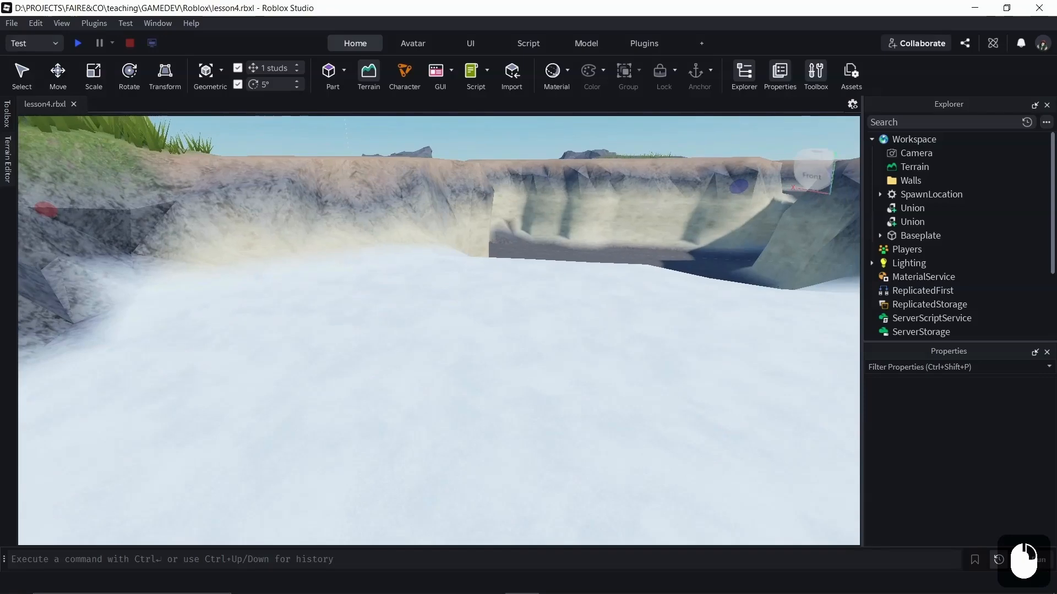
pyautogui.moveTo(590, 225); pyautogui.dragTo(613, 215, button='right')
pyautogui.scroll(2, 612, 215)
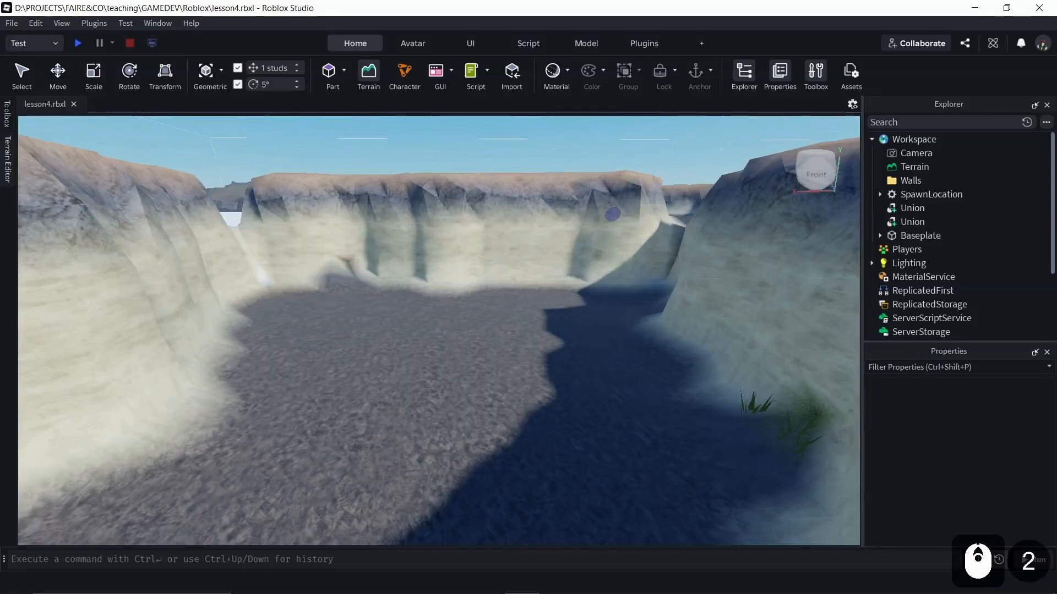
pyautogui.moveTo(613, 213); pyautogui.dragTo(189, 175, button='right')
# - Undo the biome size 11 terrain and generate it again with the biome blending set to 1
pyautogui.press('e')
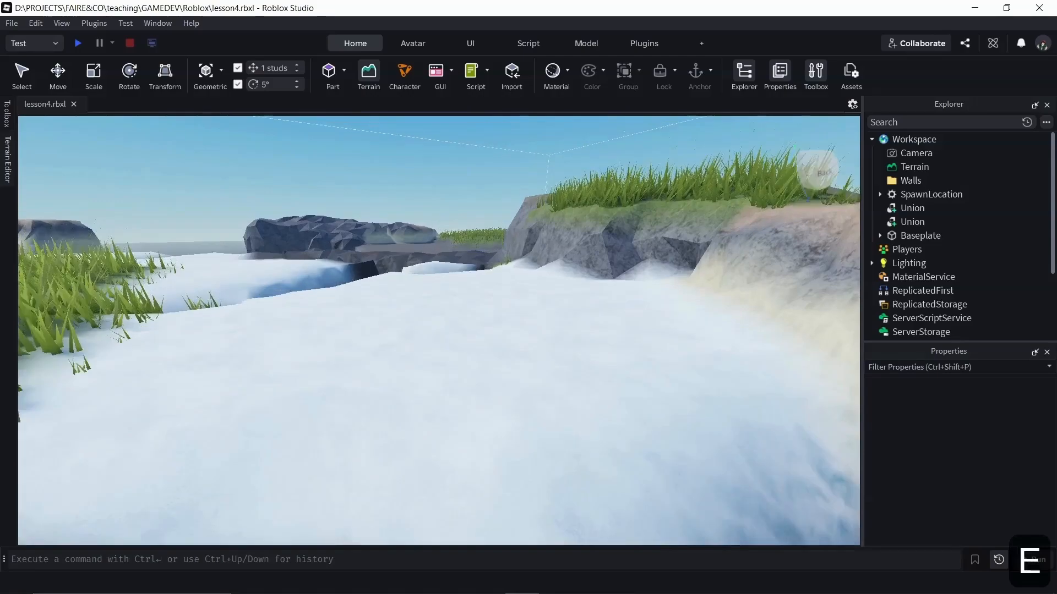
pyautogui.press('e')
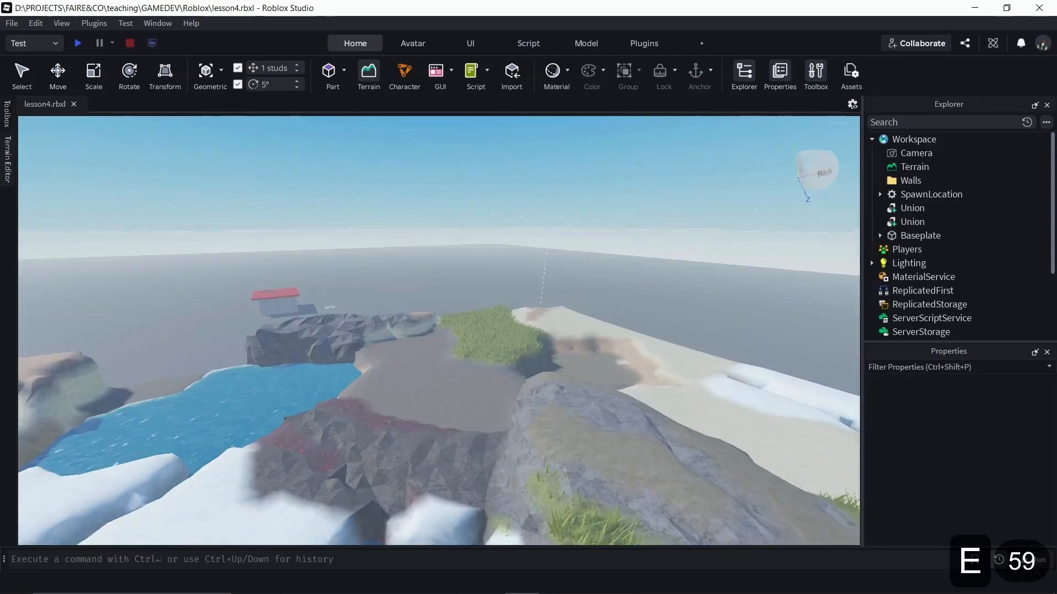
pyautogui.scroll(11, 439, 331)
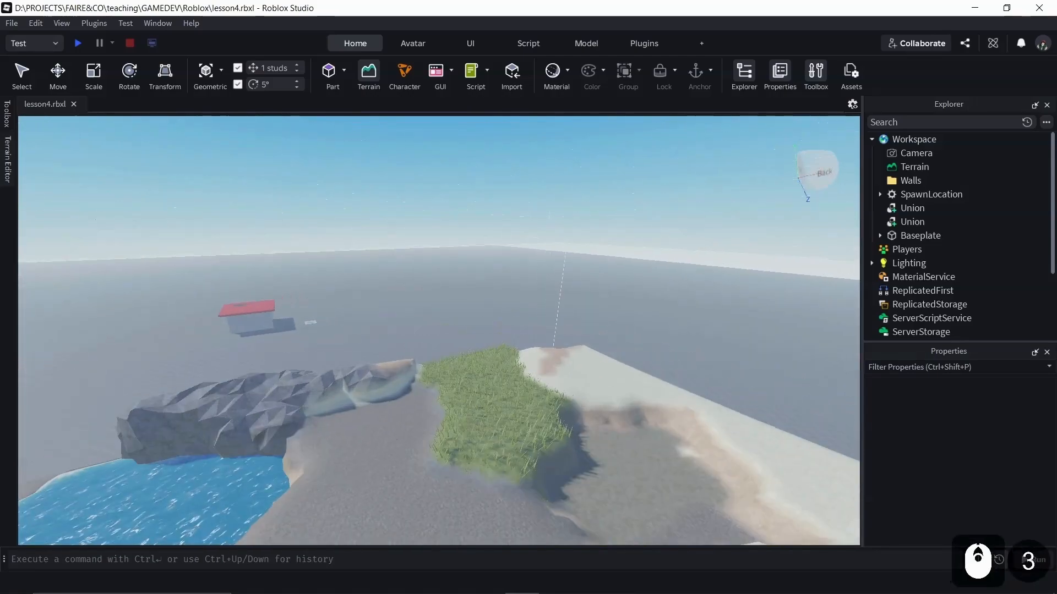
pyautogui.scroll(9, 439, 330)
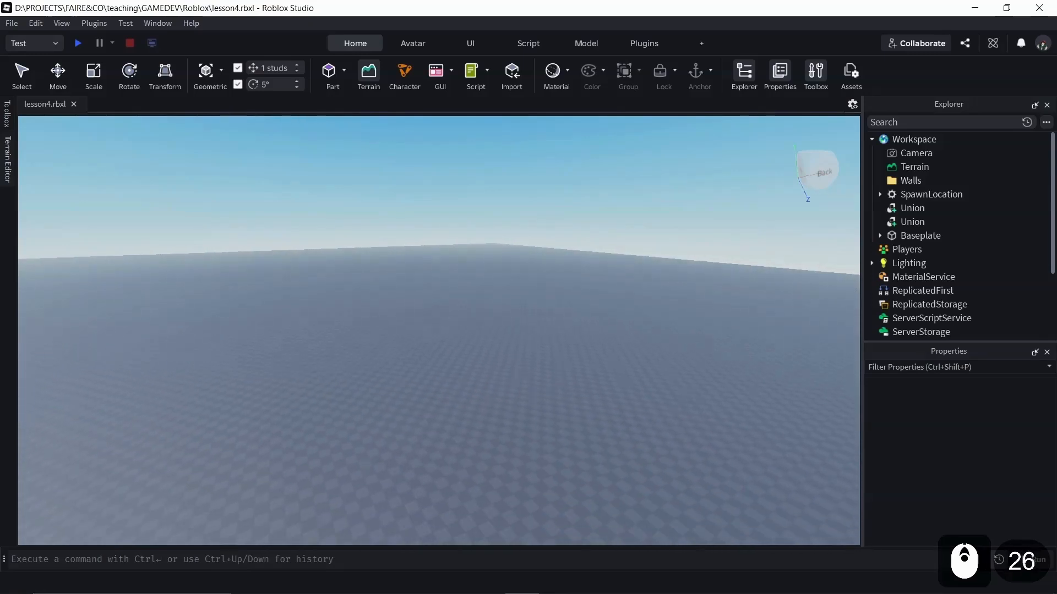
pyautogui.scroll(2, 439, 331)
pyautogui.moveTo(440, 330); pyautogui.dragTo(176, 341, button='right')
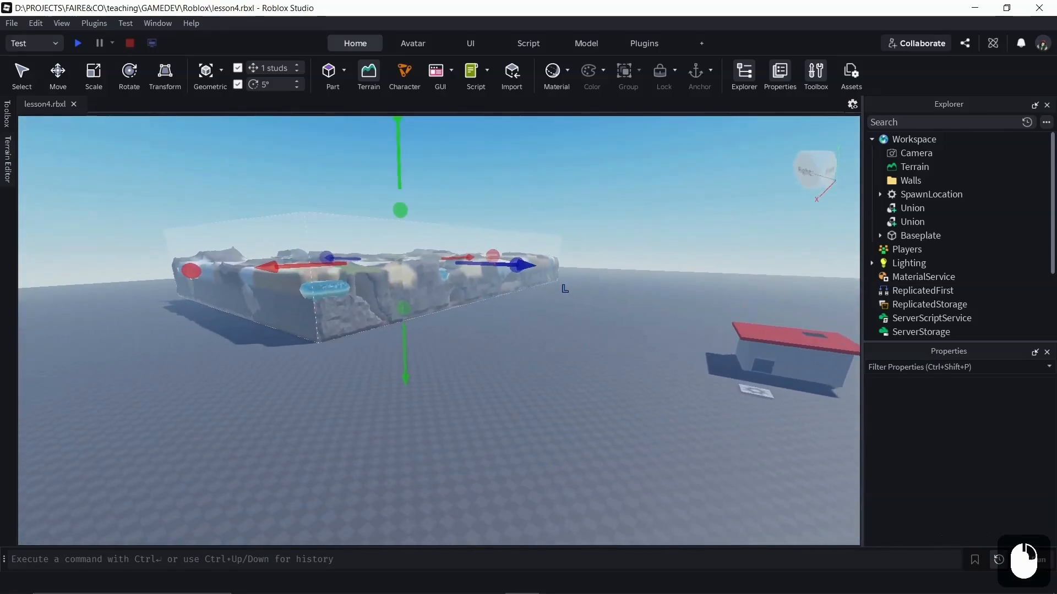
pyautogui.hotkey('ctrl', 'z')
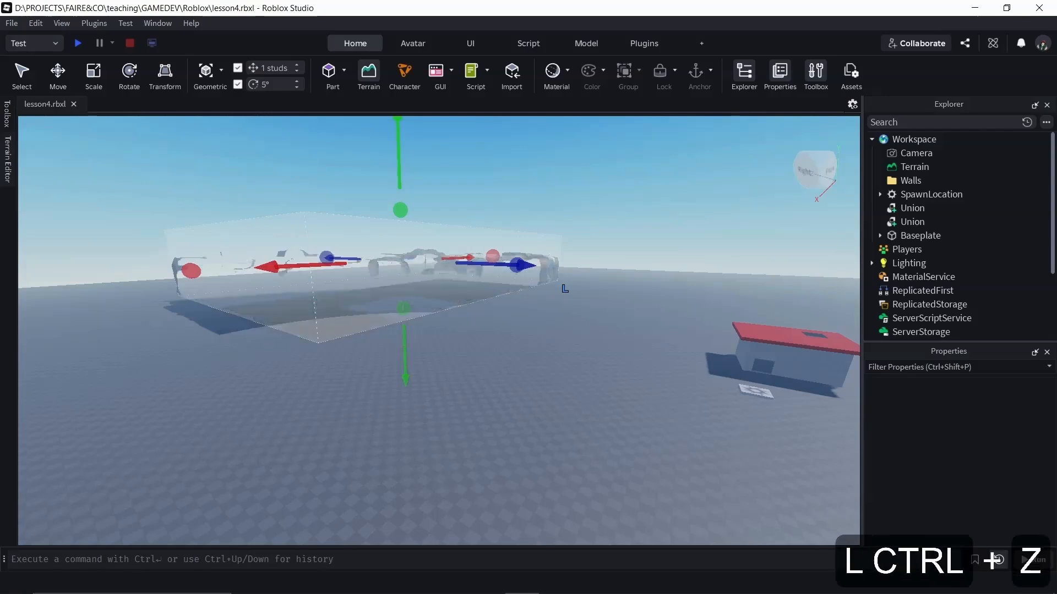
pyautogui.click(7, 160)
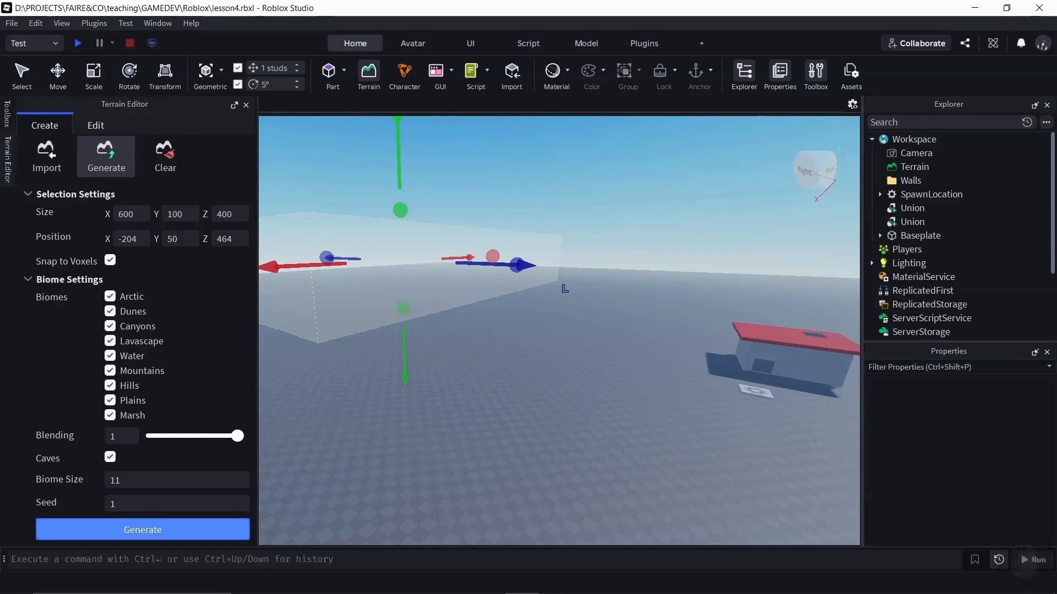
pyautogui.click(143, 529)
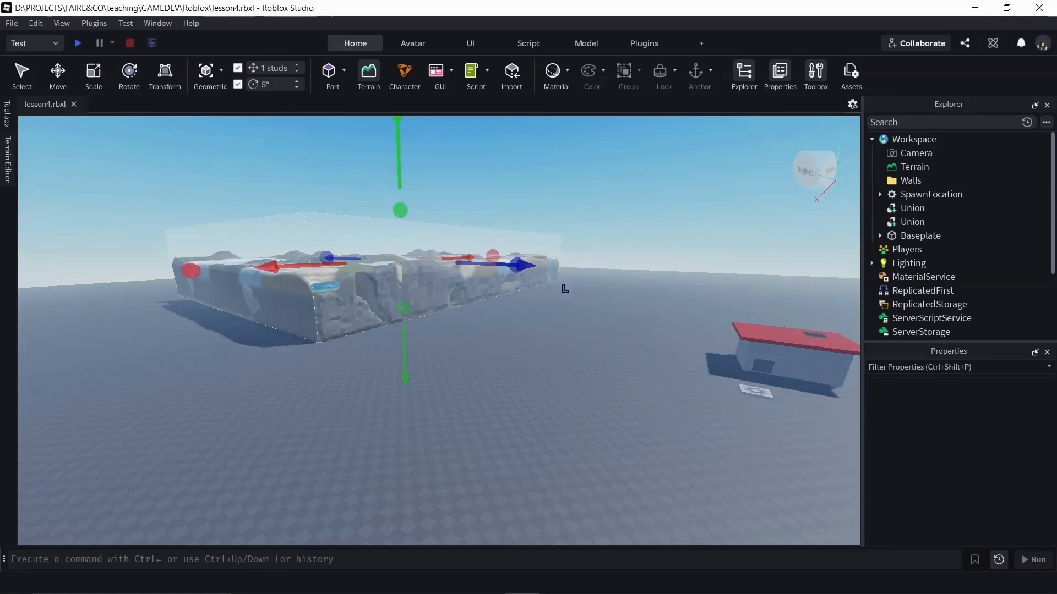
# - Examine the terrain generated with full blending, looking closely at the transitions between the sand, grass and rock areas
pyautogui.click(567, 300)
pyautogui.scroll(11, 564, 288)
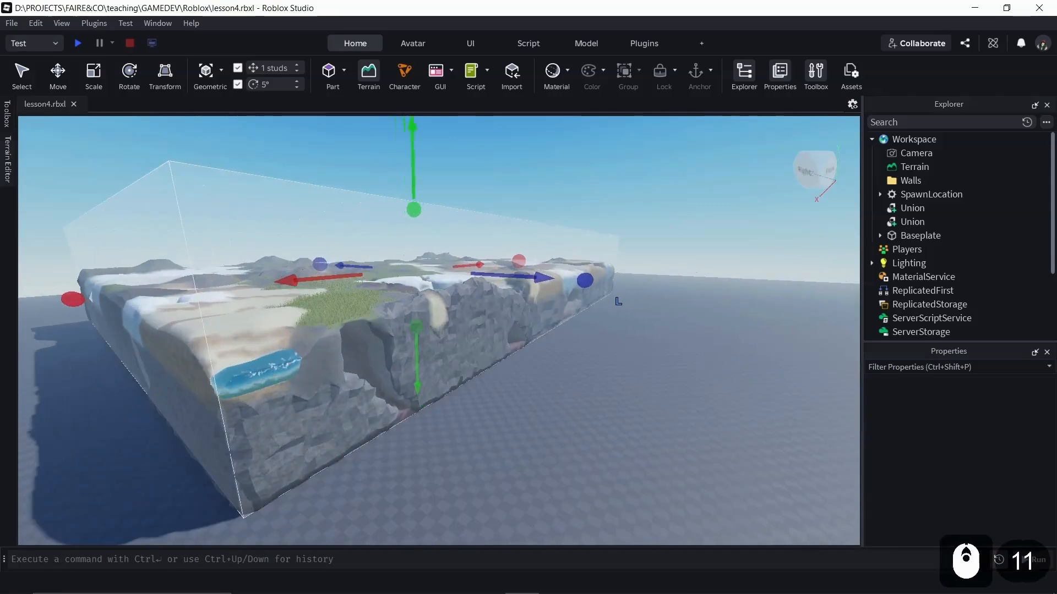
pyautogui.scroll(10, 618, 301)
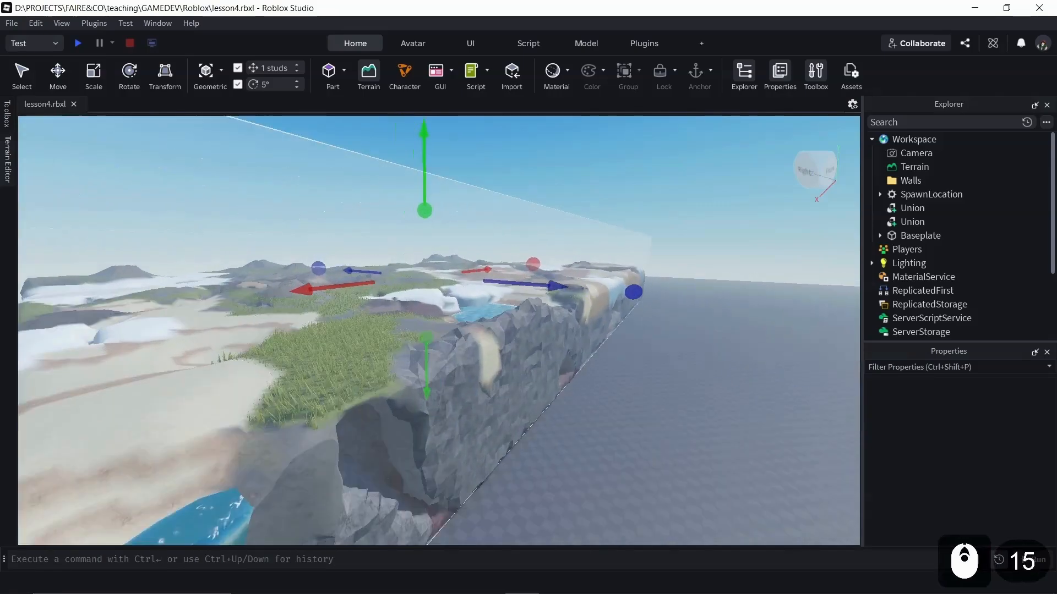
pyautogui.scroll(2, 618, 301)
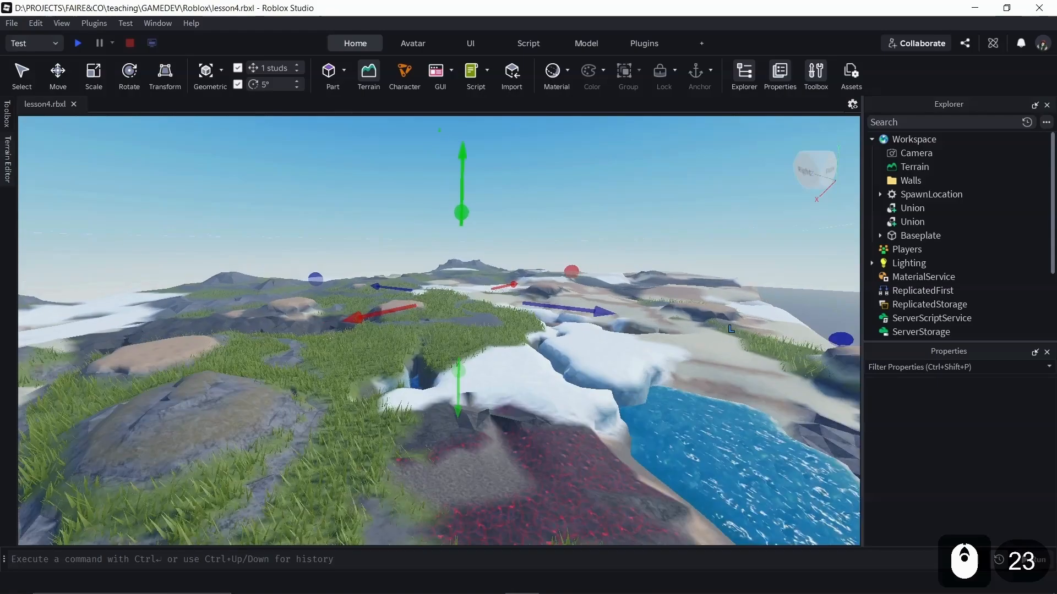
pyautogui.moveTo(618, 302); pyautogui.dragTo(594, 322, button='right')
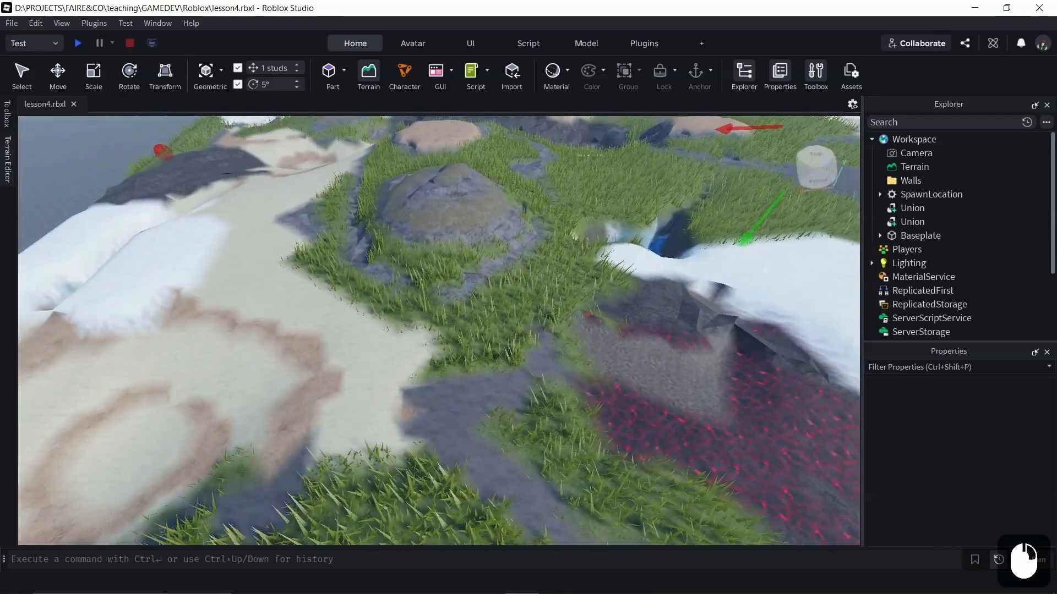
pyautogui.scroll(3, 594, 322)
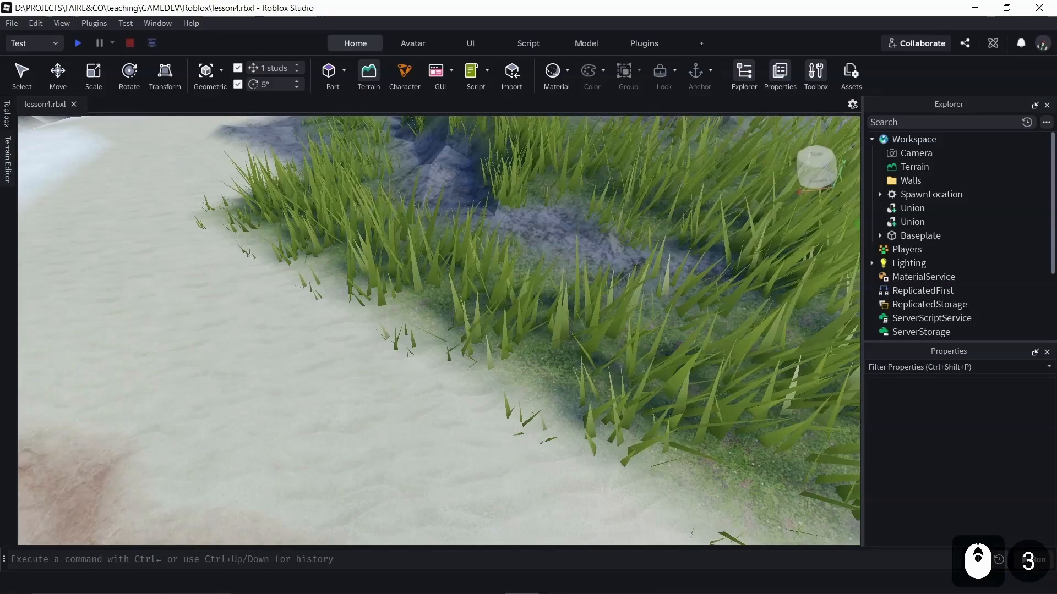
pyautogui.moveTo(595, 322); pyautogui.dragTo(512, 269, button='right')
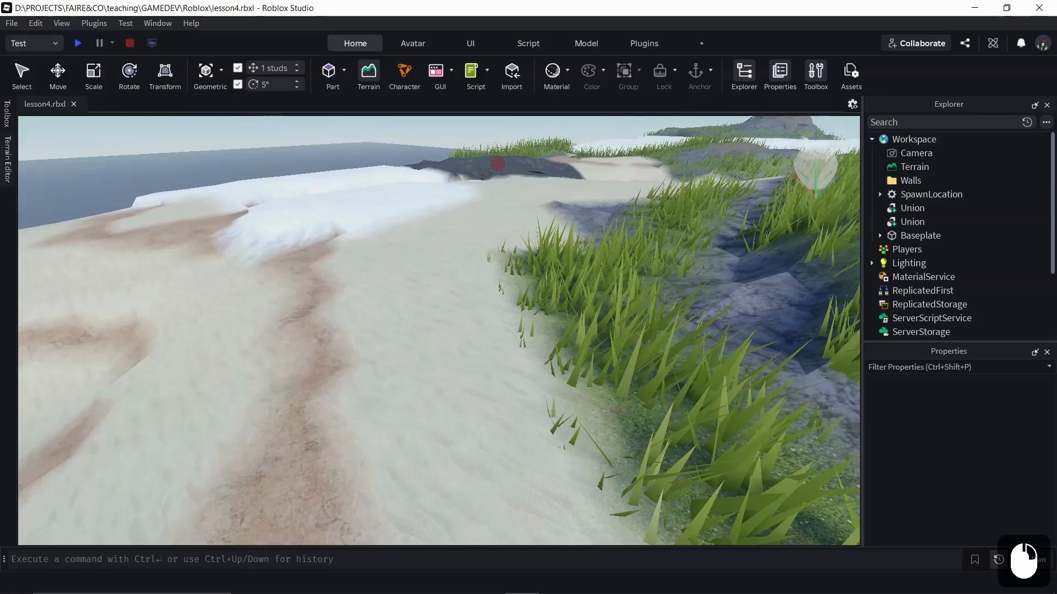
# - Inspect the fully blended borders around the lava, snow, grass, water and rock areas up close and across the terrain
pyautogui.moveTo(512, 270); pyautogui.dragTo(776, 243, button='right')
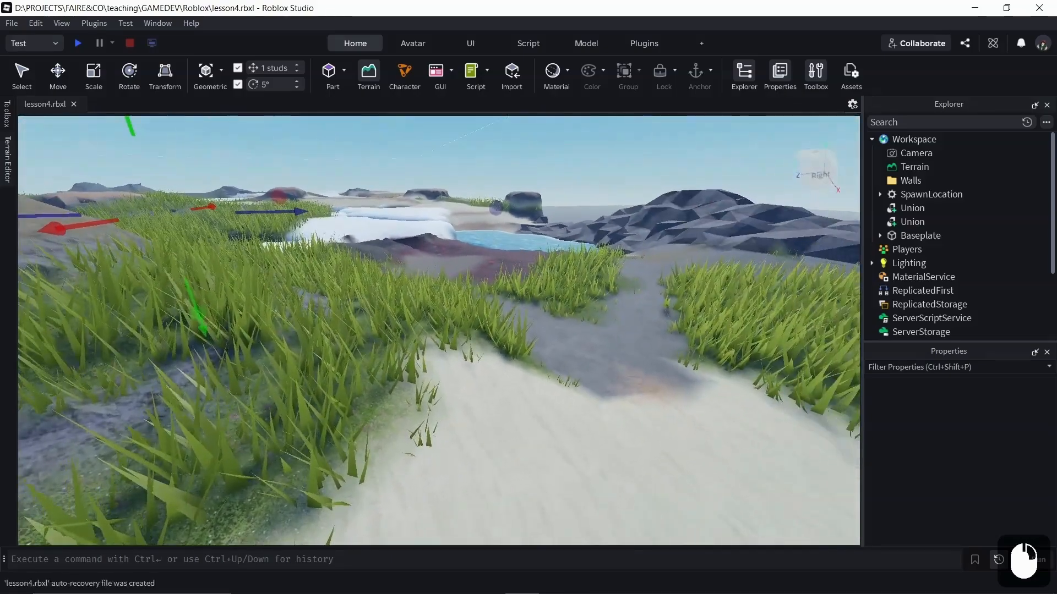
pyautogui.scroll(3, 439, 331)
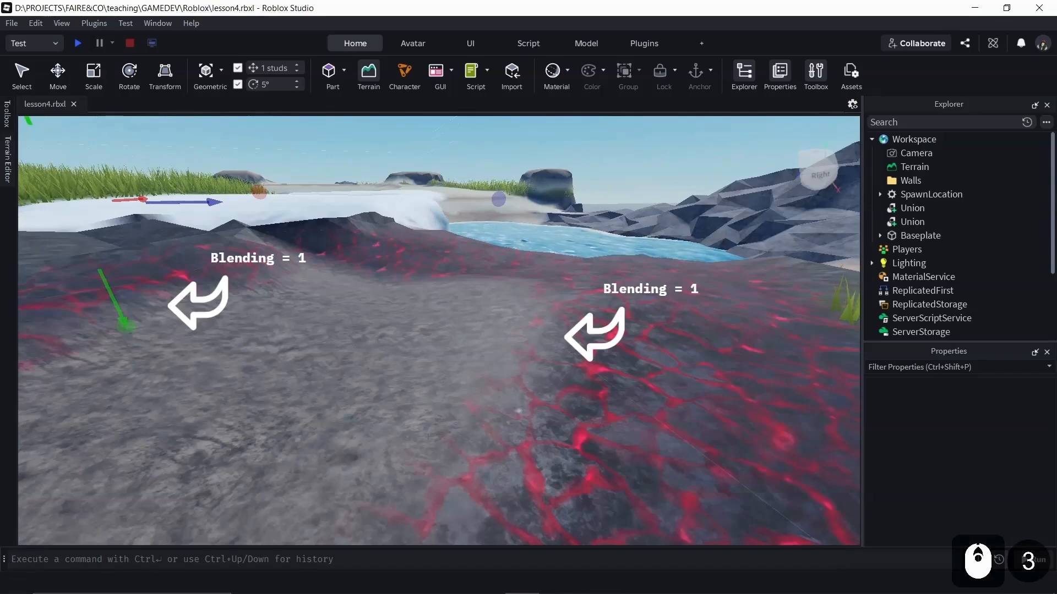
pyautogui.moveTo(439, 330); pyautogui.dragTo(550, 326, button='right')
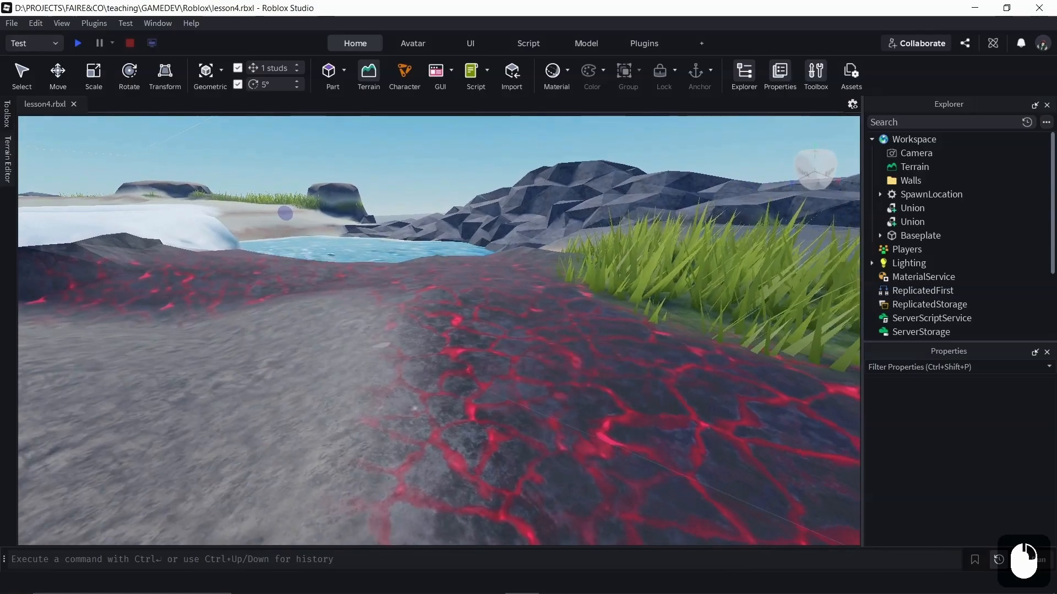
pyautogui.press('e')
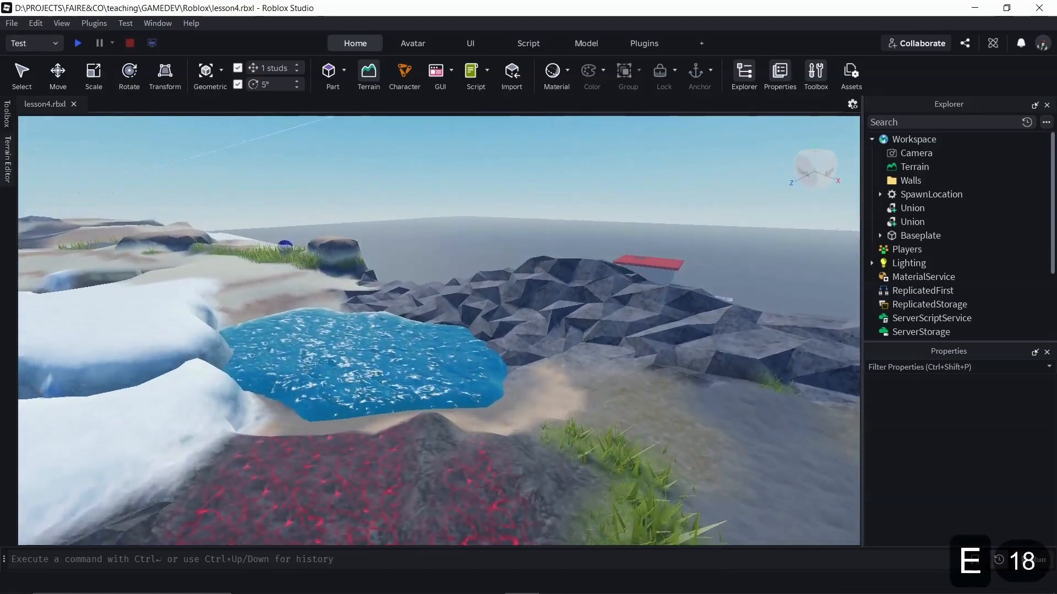
pyautogui.moveTo(438, 330); pyautogui.dragTo(270, 315, button='right')
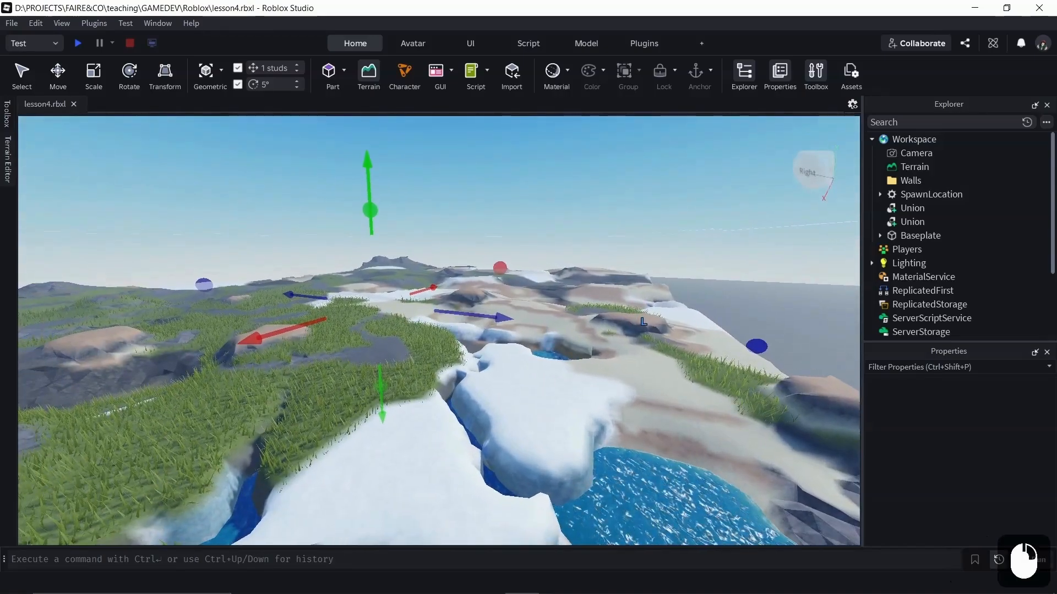
pyautogui.scroll(10, 439, 330)
pyautogui.press('e')
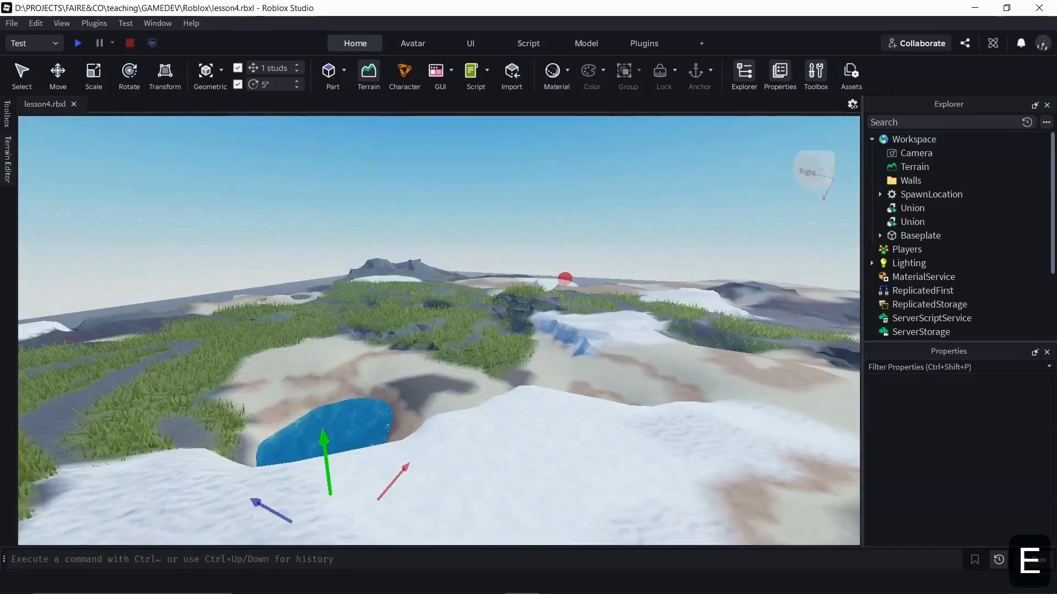
pyautogui.scroll(-2, 438, 330)
pyautogui.scroll(2, 438, 330)
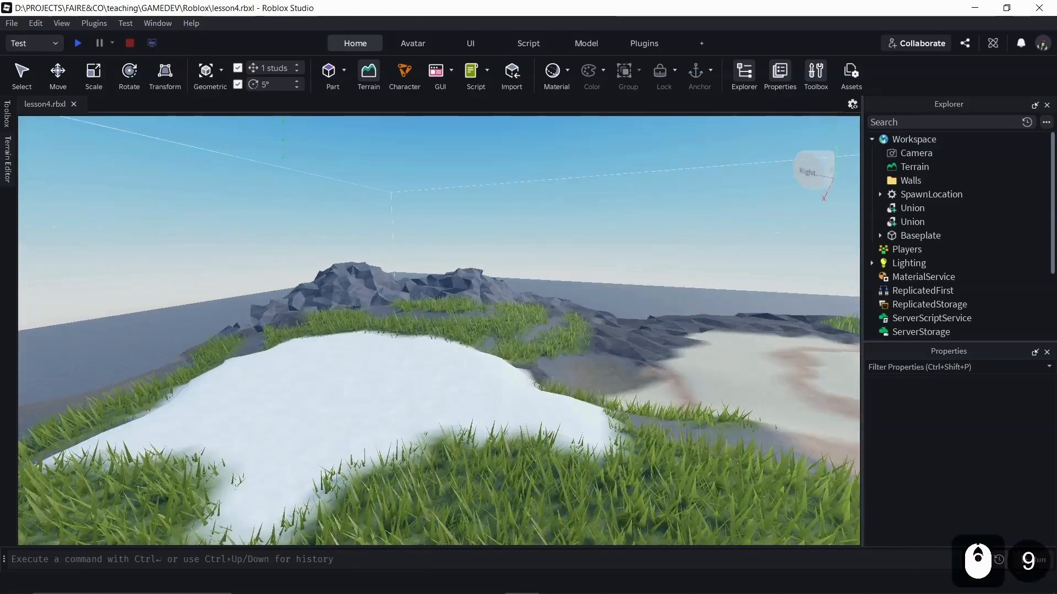
pyautogui.scroll(2, 439, 331)
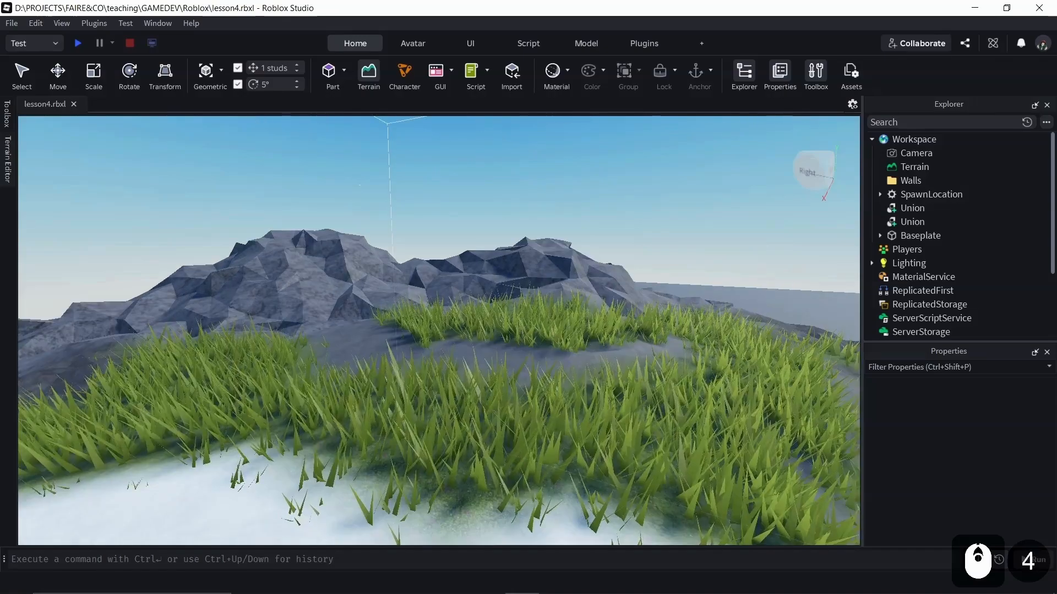
# - Survey the fully blended terrain from above and view the whole block from a distance beyond the red-roofed house
pyautogui.moveTo(438, 330); pyautogui.dragTo(72, 348, button='right')
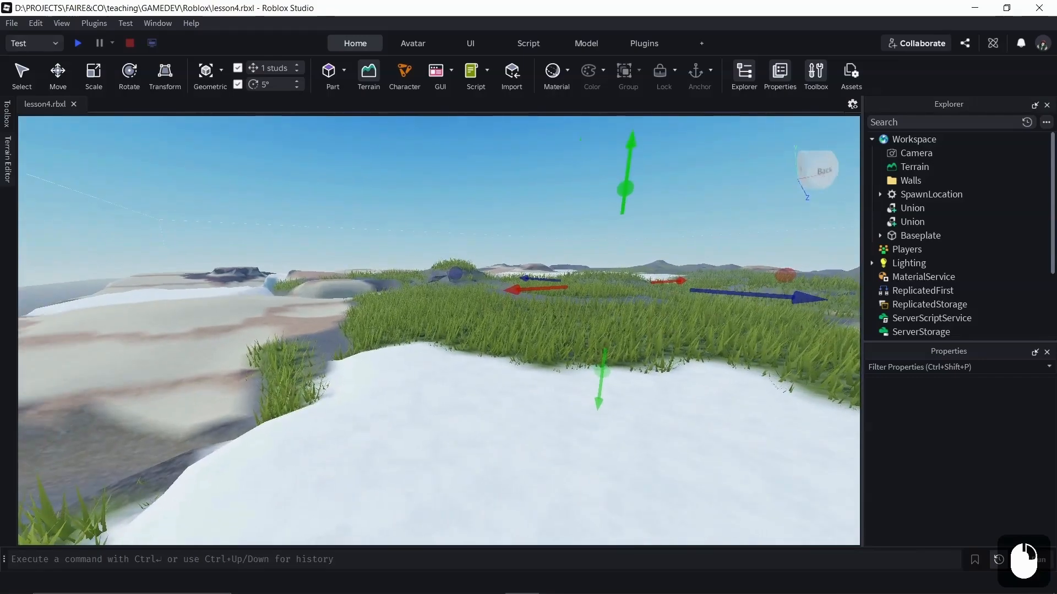
pyautogui.press('e')
pyautogui.press('e')
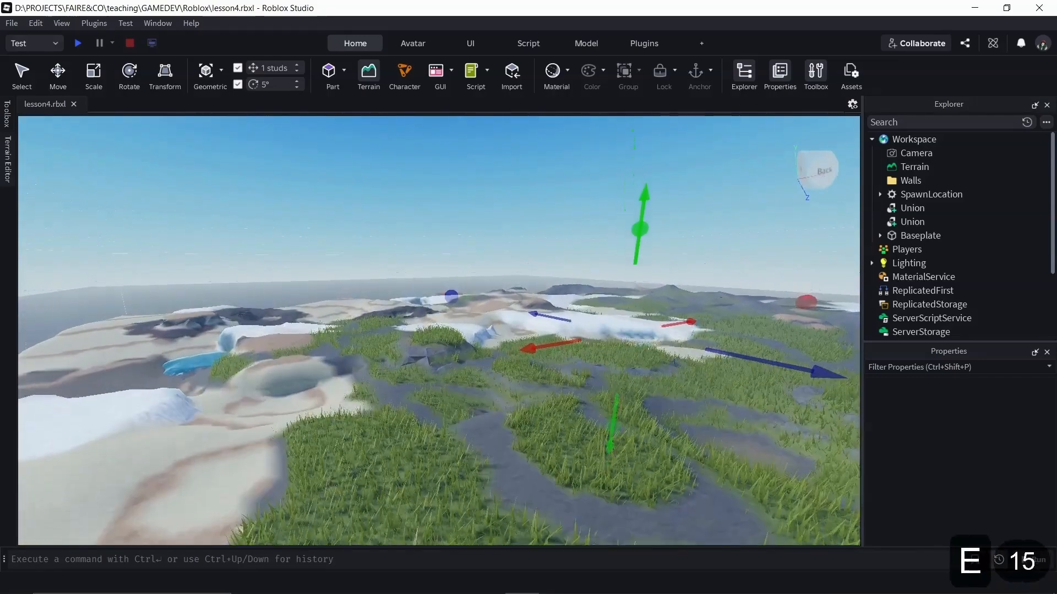
pyautogui.scroll(6, 439, 331)
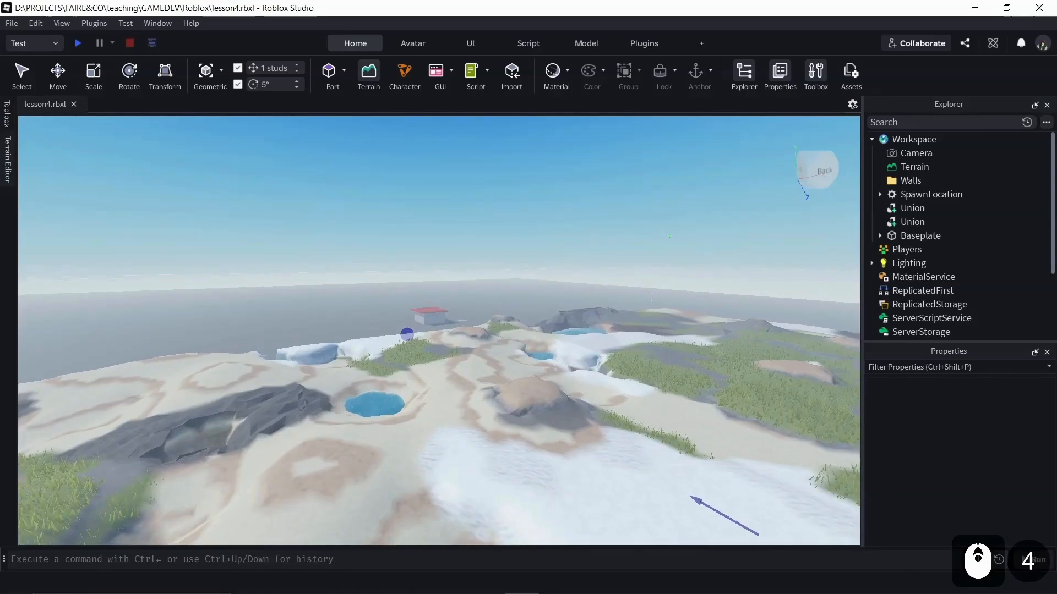
pyautogui.scroll(12, 407, 334)
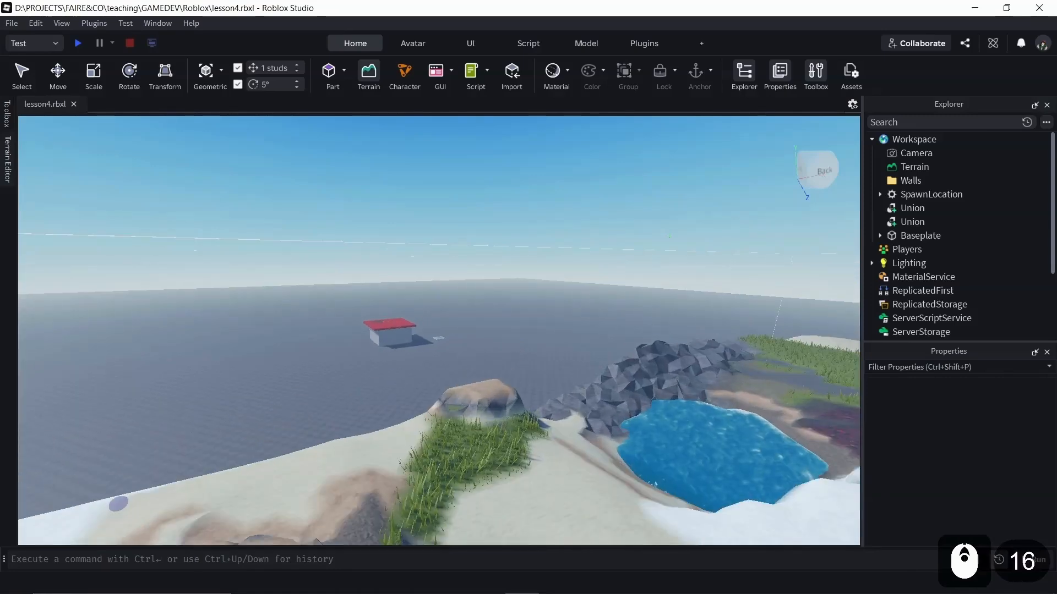
pyautogui.scroll(11, 407, 335)
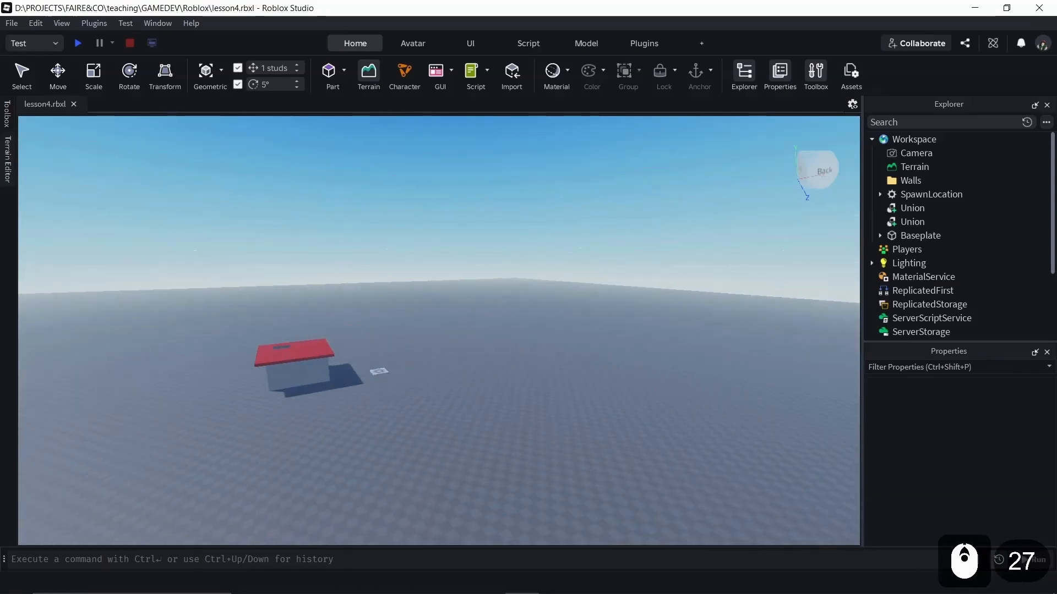
pyautogui.scroll(12, 407, 334)
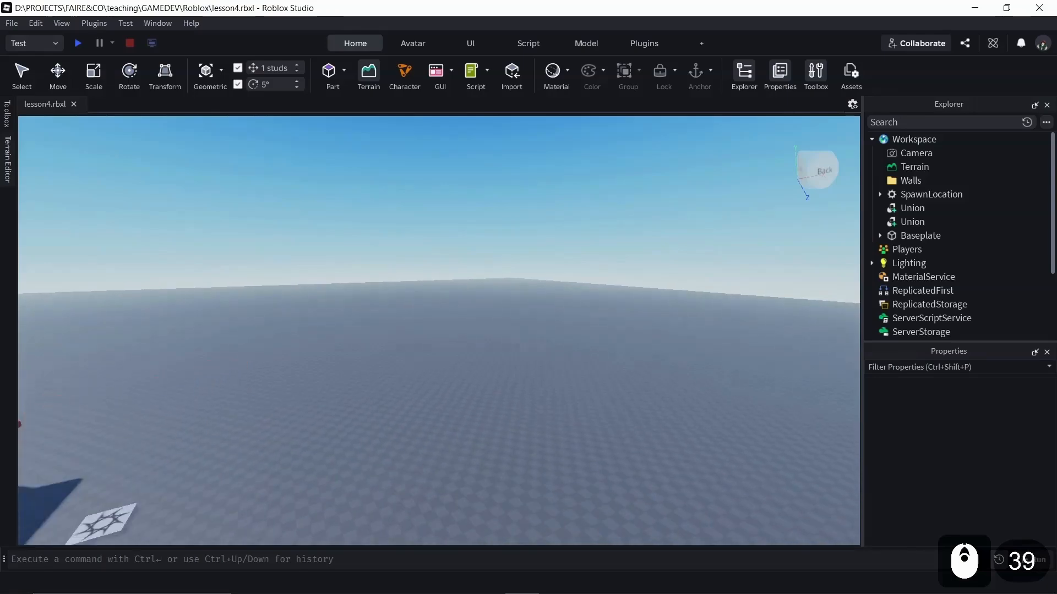
pyautogui.scroll(2, 407, 334)
pyautogui.moveTo(407, 334); pyautogui.dragTo(138, 335, button='right')
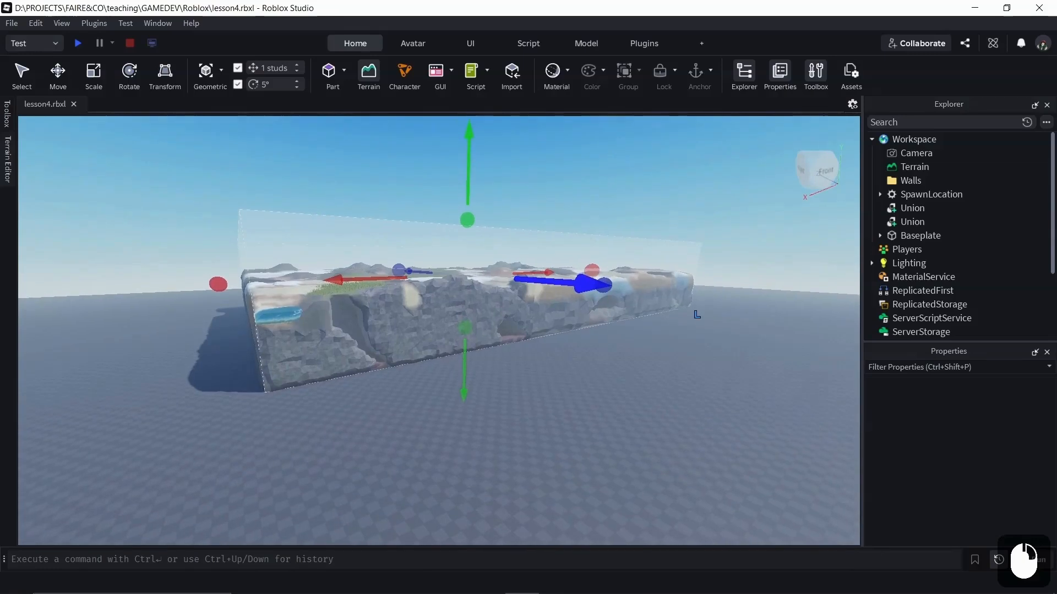
pyautogui.scroll(-9, 439, 330)
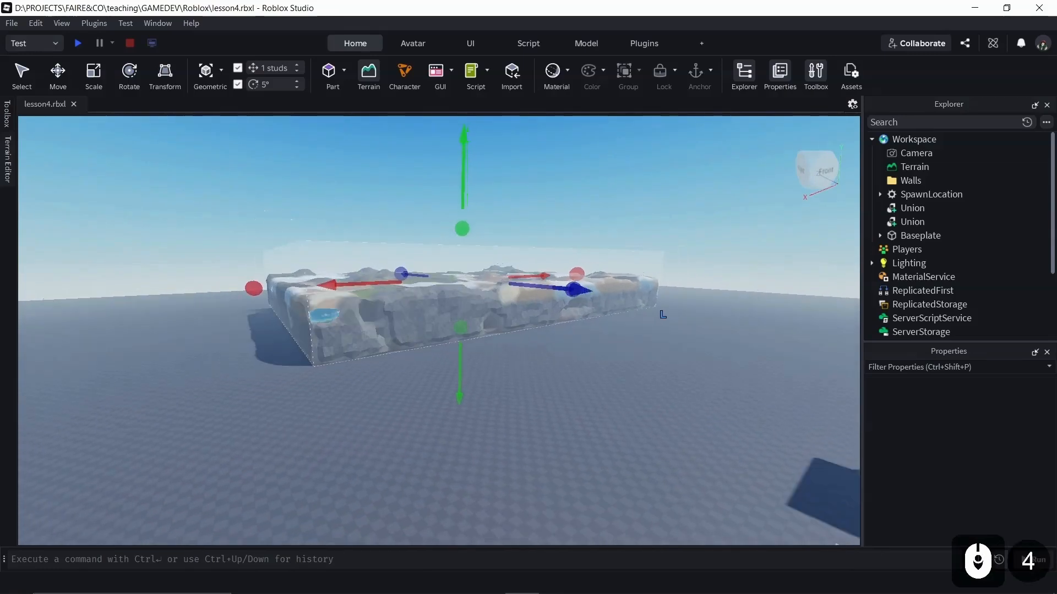
pyautogui.scroll(-1, 439, 330)
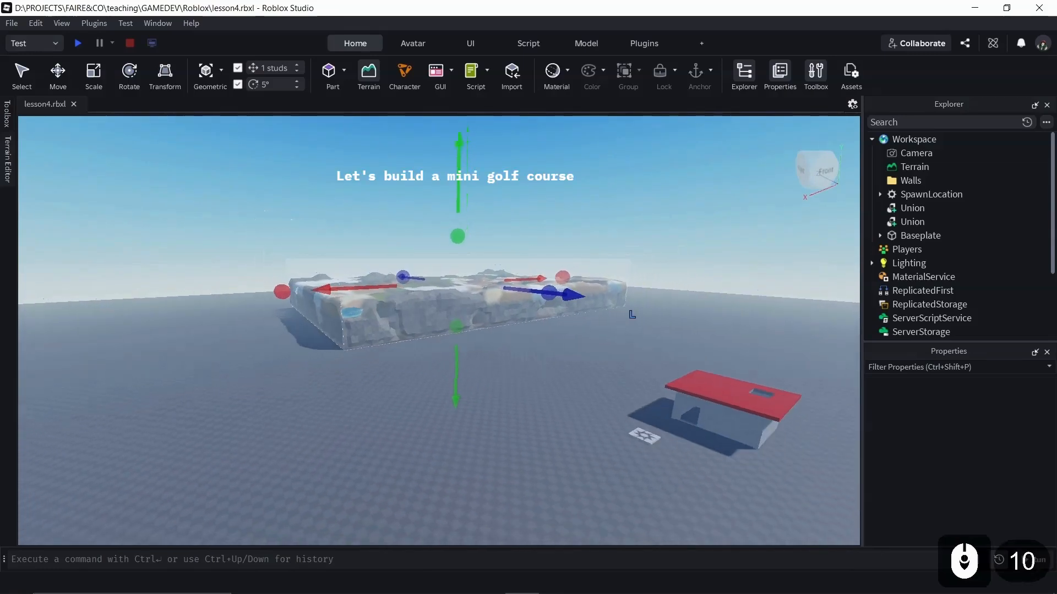
# - Undo the generated terrain and limit the generation settings to the Hills biome, with Marsh and Caves turned off
pyautogui.hotkey('ctrl', 'z')
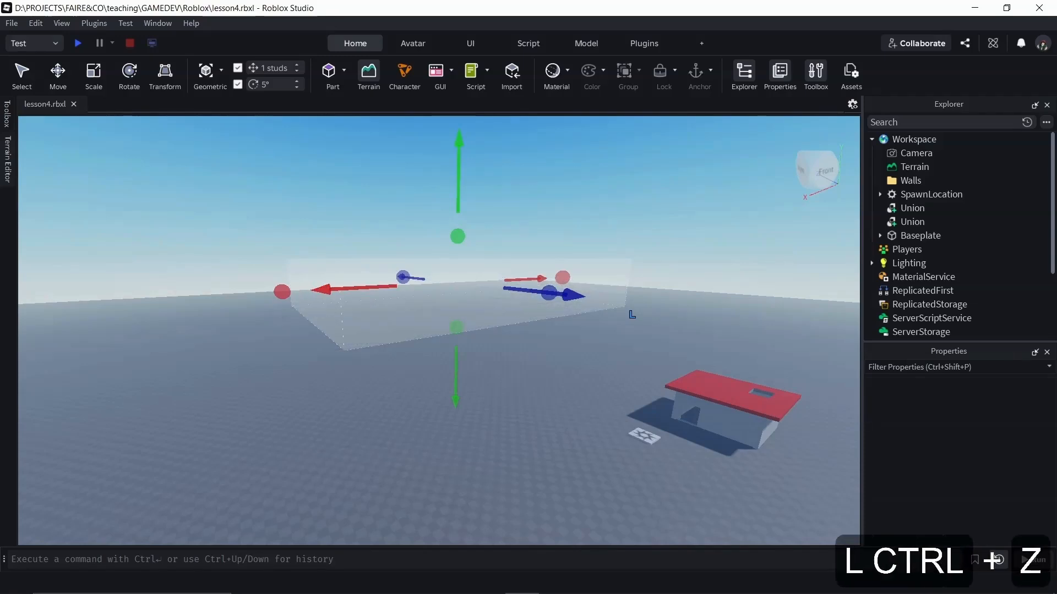
pyautogui.click(7, 160)
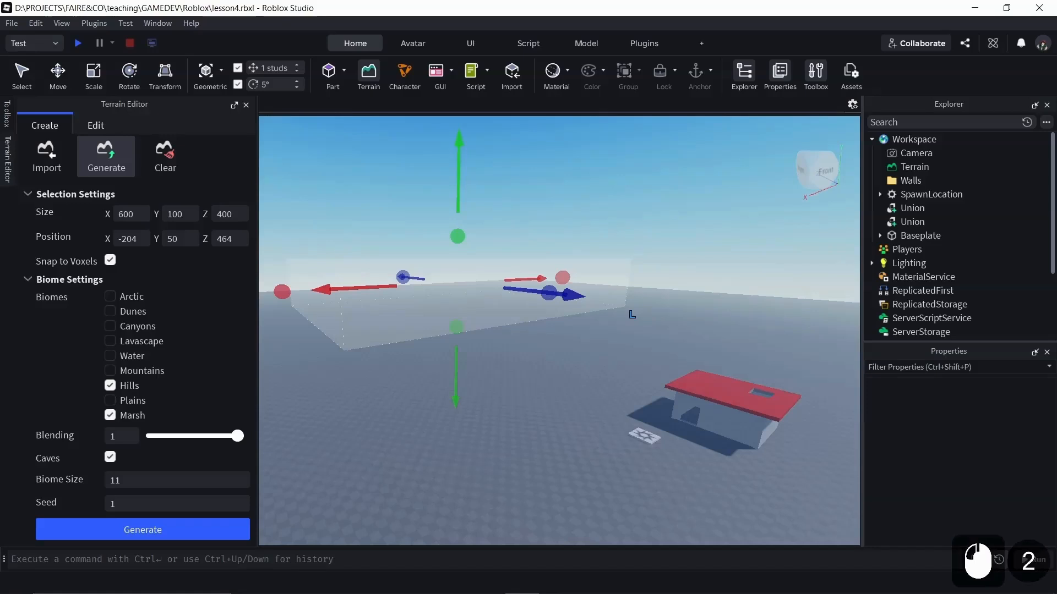
pyautogui.click(110, 415)
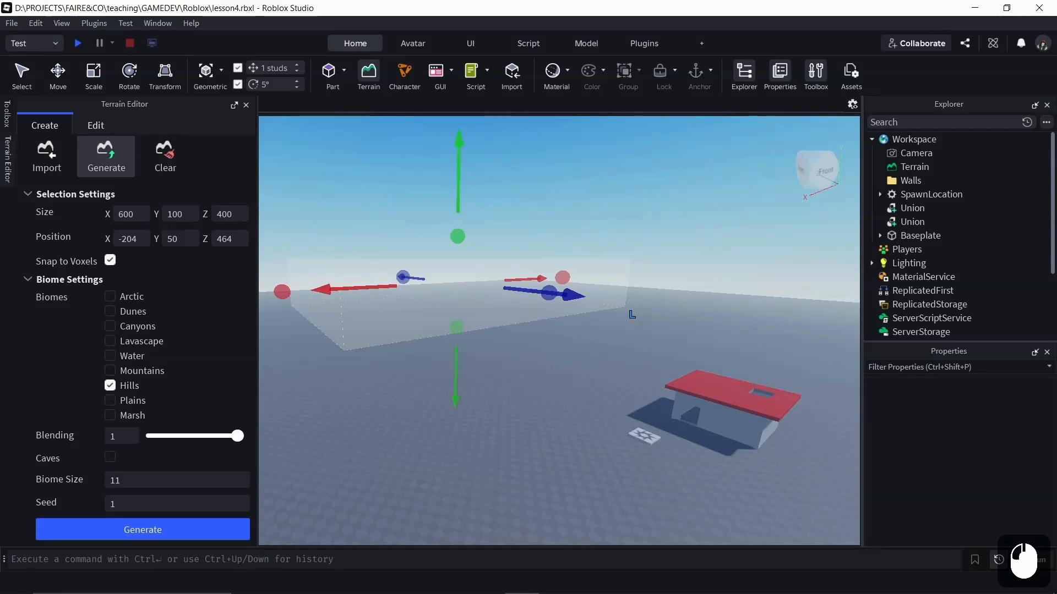
# - Generate the terrain with the biome size set to 5 and the seed set to 1
pyautogui.doubleClick(115, 481)
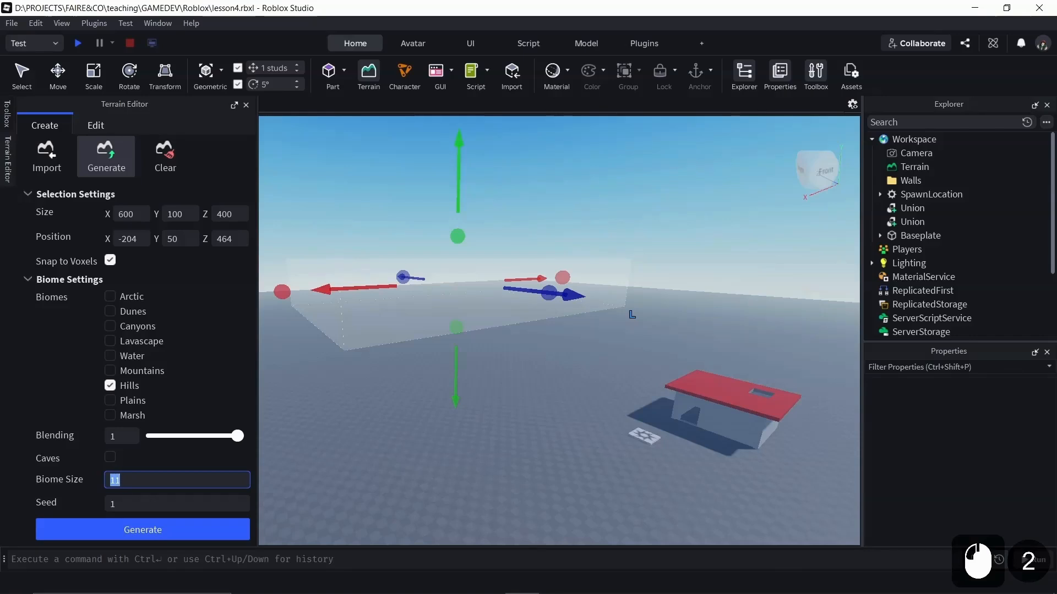
pyautogui.write('5')
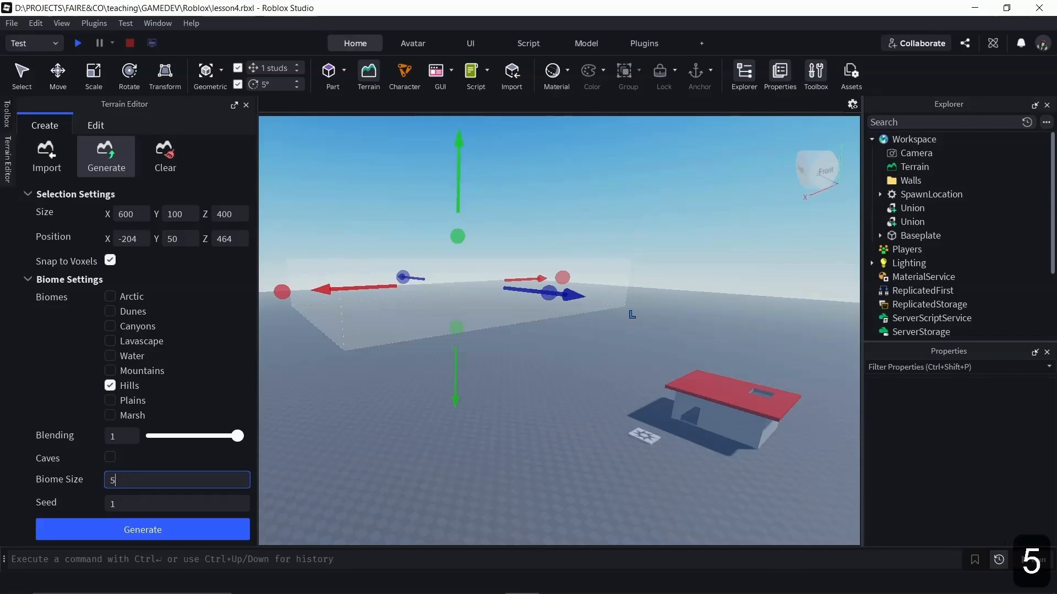
pyautogui.doubleClick(115, 505)
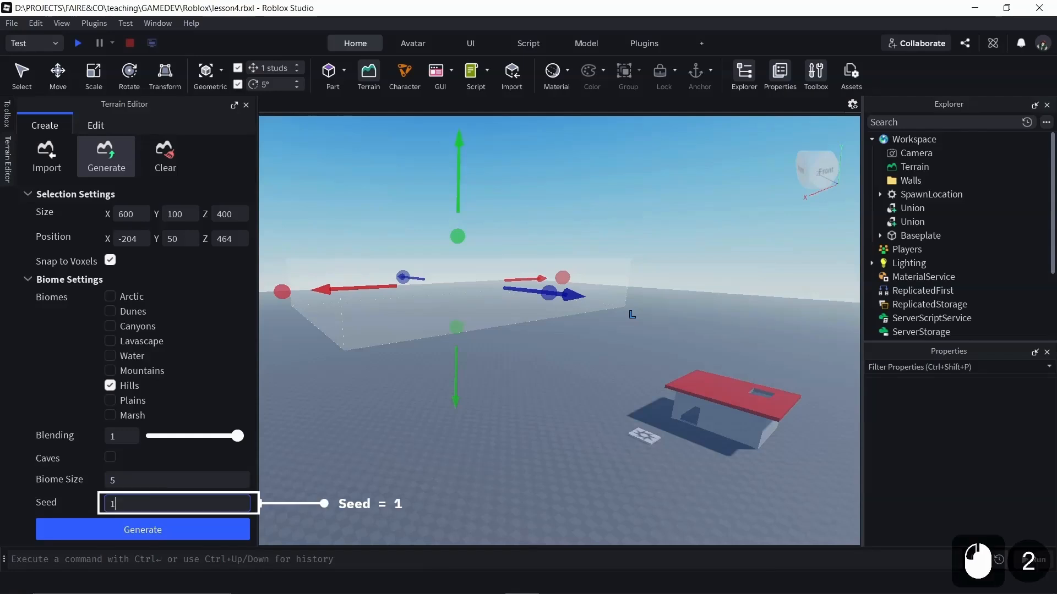
pyautogui.write('1')
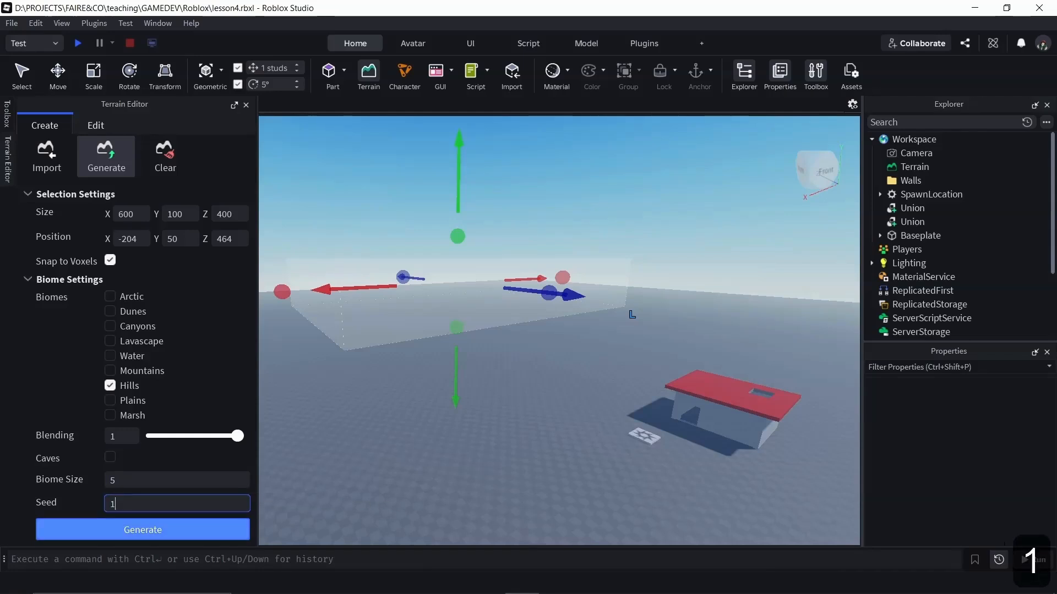
pyautogui.click(142, 530)
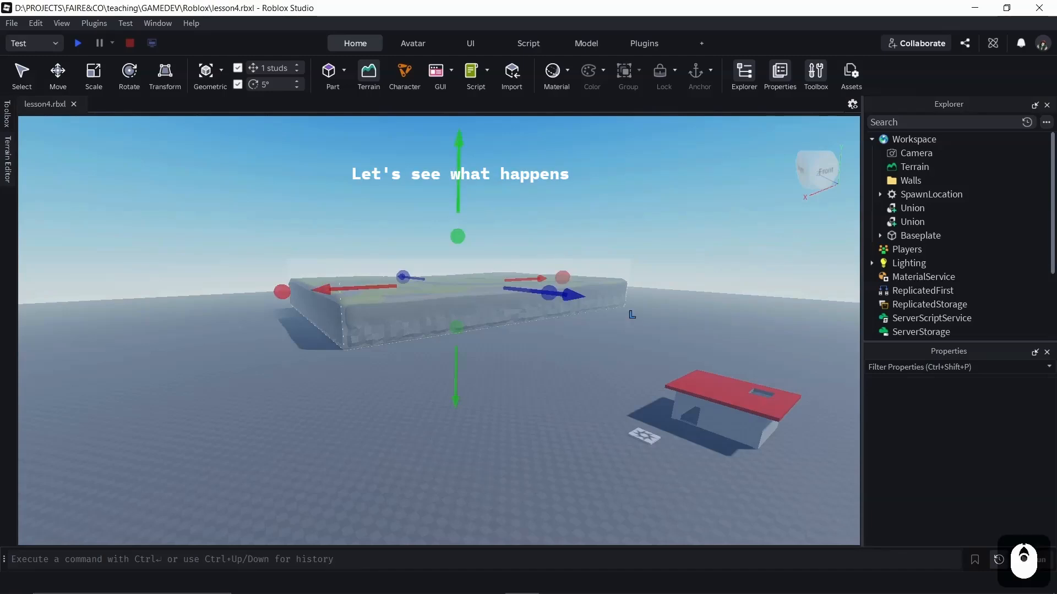
# - Examine the newly generated hills terrain from its side, close to the grassy surface and paths, and from directly above
pyautogui.scroll(7, 633, 314)
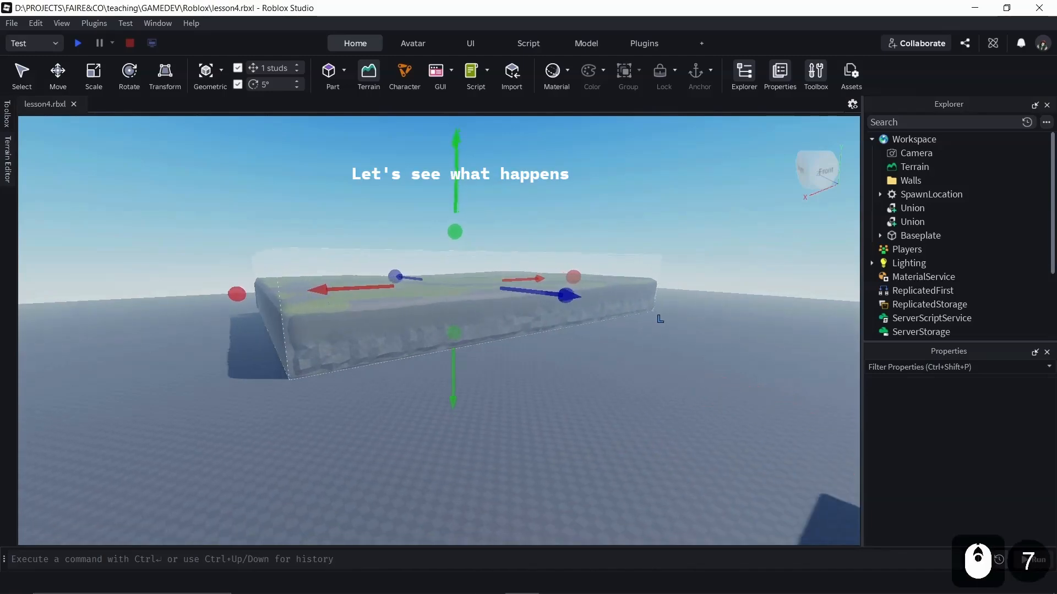
pyautogui.scroll(9, 660, 319)
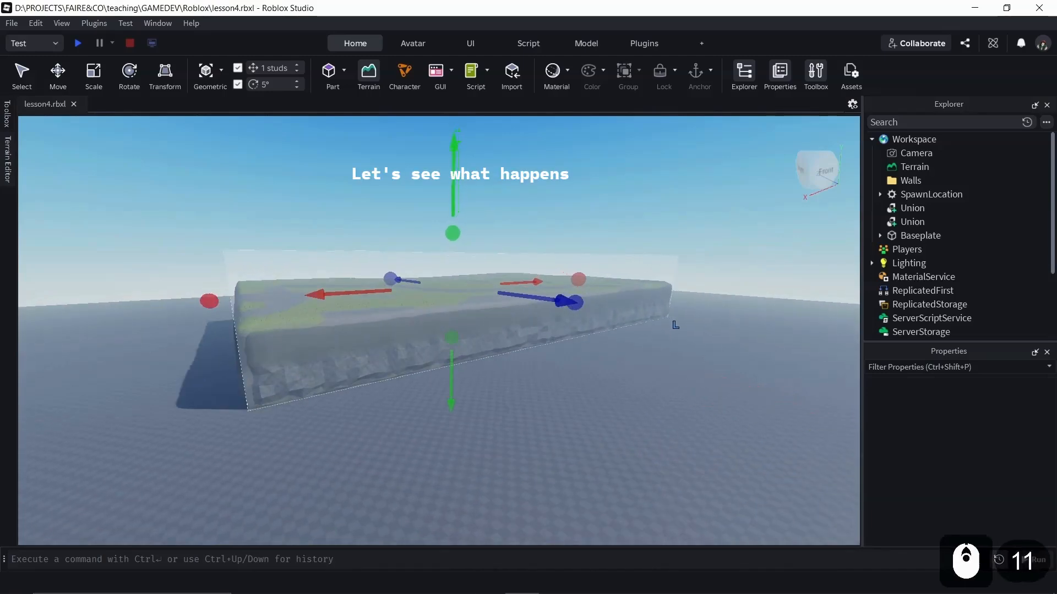
pyautogui.scroll(7, 715, 331)
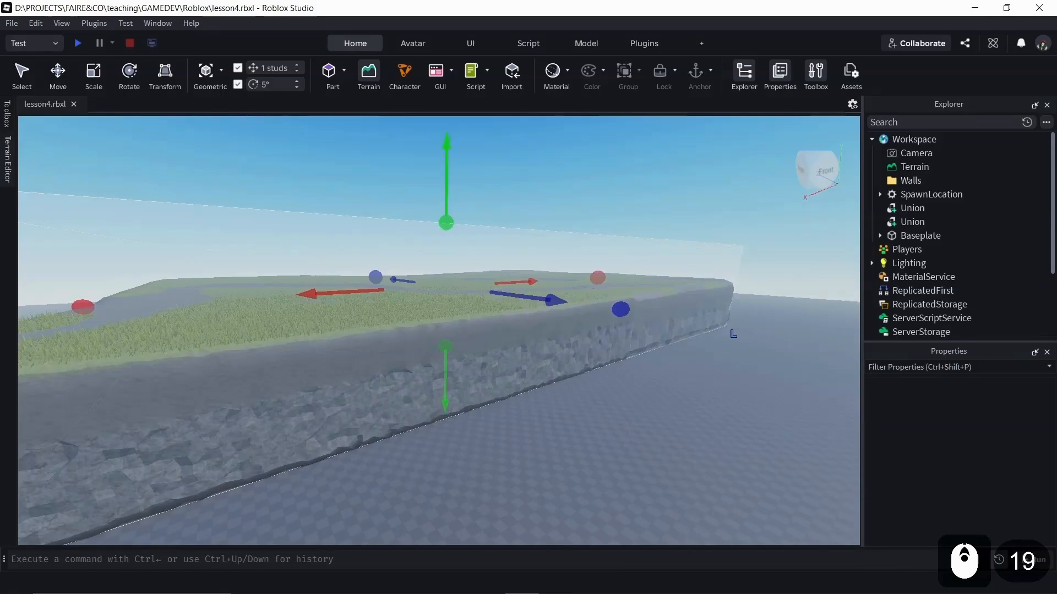
pyautogui.scroll(7, 439, 330)
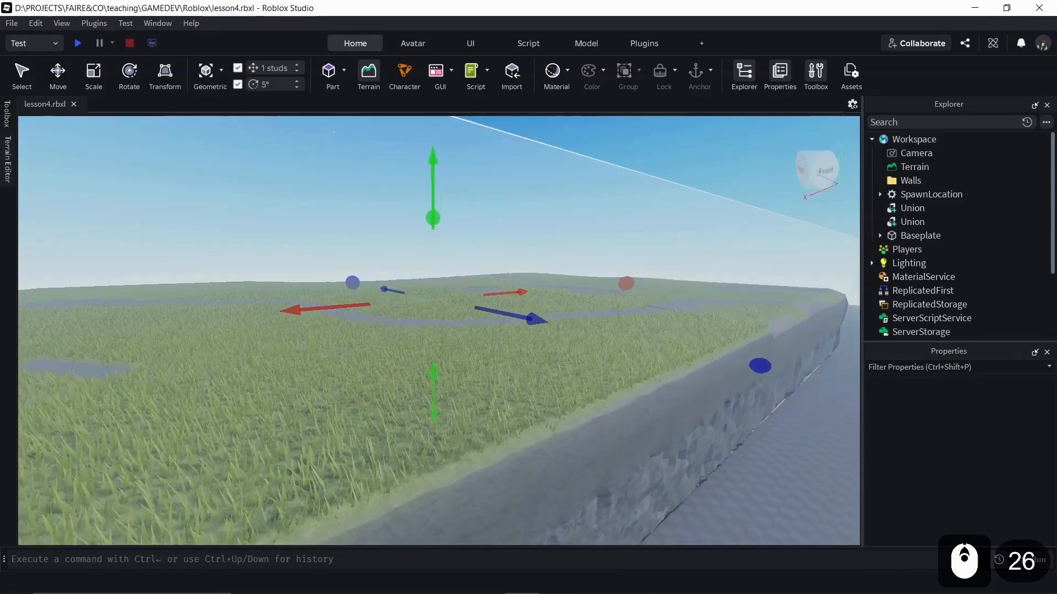
pyautogui.scroll(2, 473, 298)
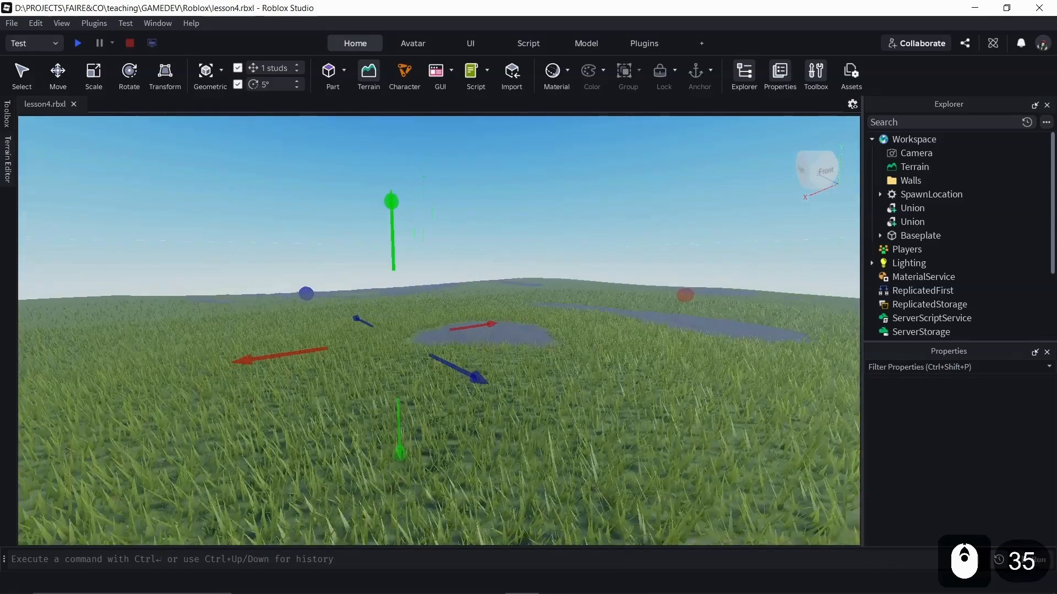
pyautogui.moveTo(473, 297); pyautogui.dragTo(237, 339, button='right')
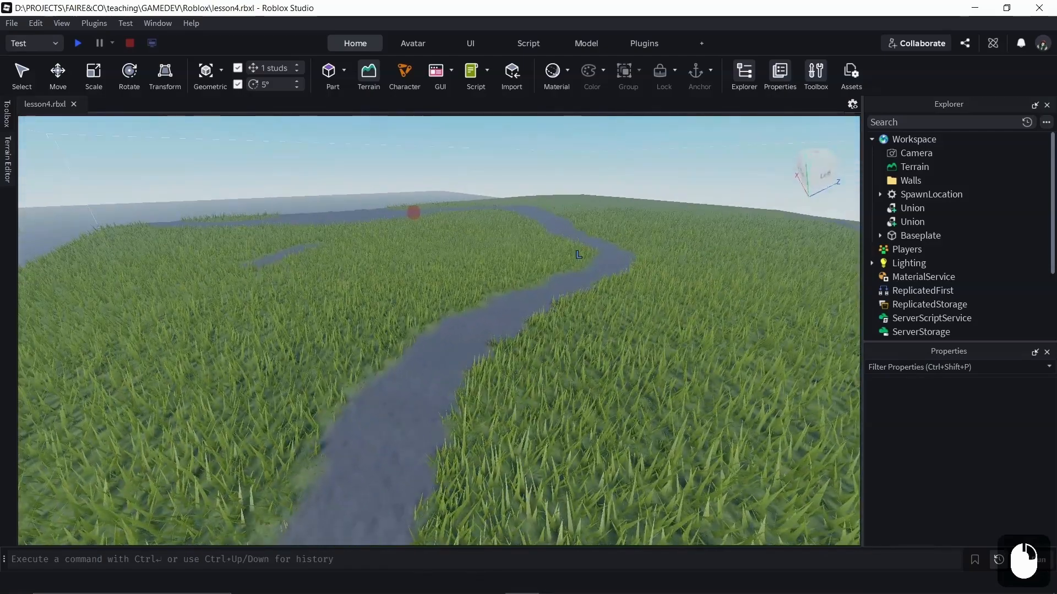
pyautogui.moveTo(331, 331); pyautogui.dragTo(534, 397, button='right')
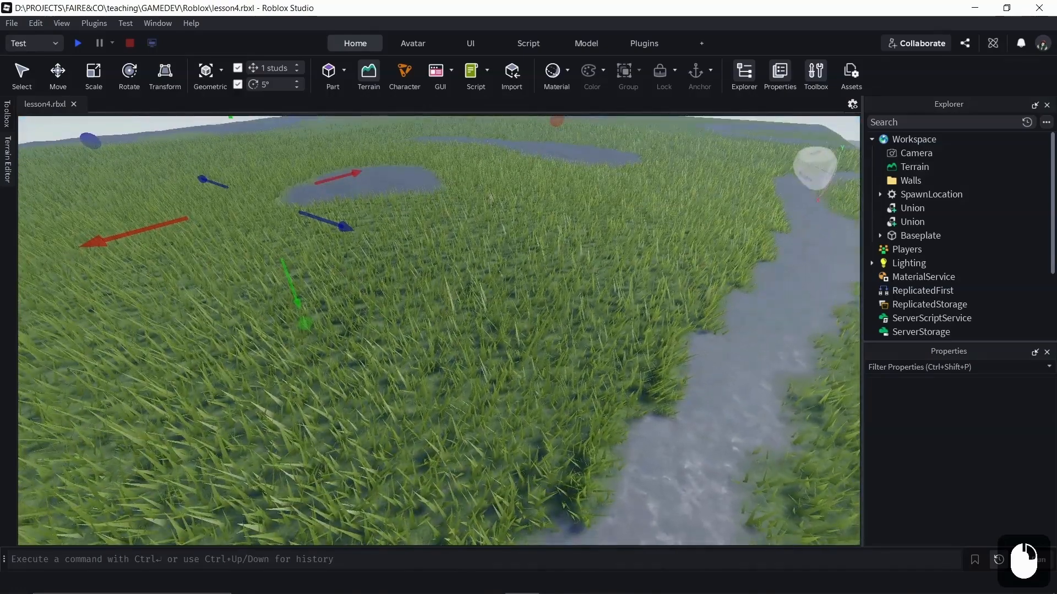
pyautogui.click(816, 157)
pyautogui.scroll(-3, 439, 330)
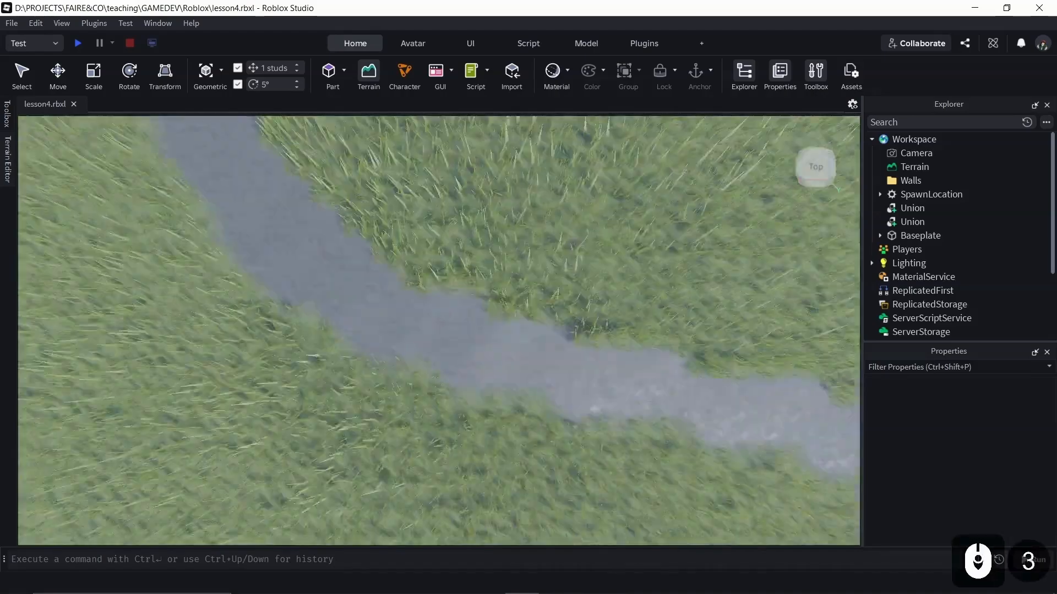
pyautogui.scroll(-9, 439, 330)
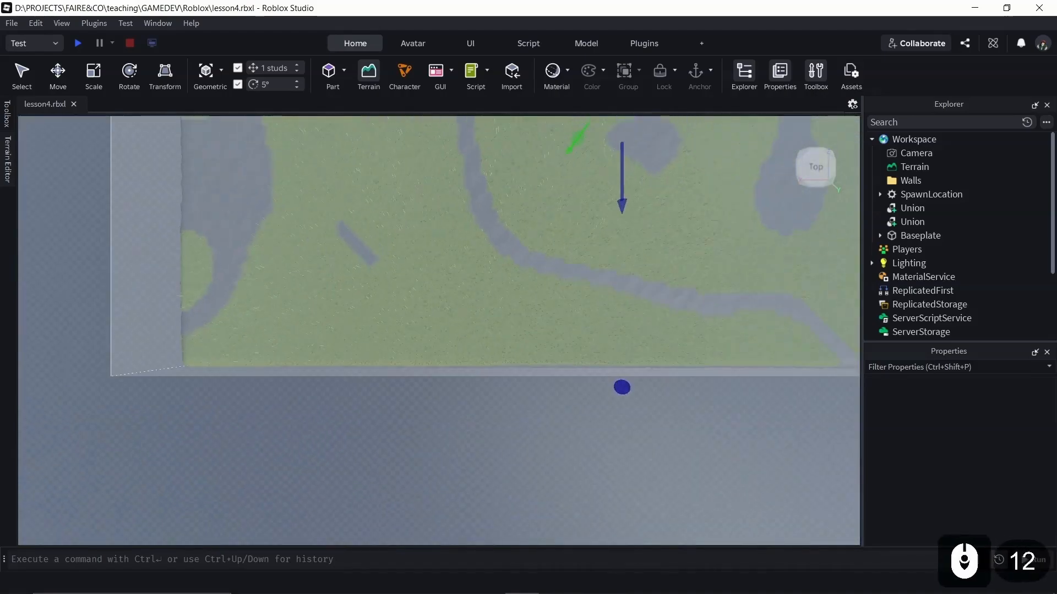
pyautogui.scroll(-5, 439, 330)
pyautogui.press('d')
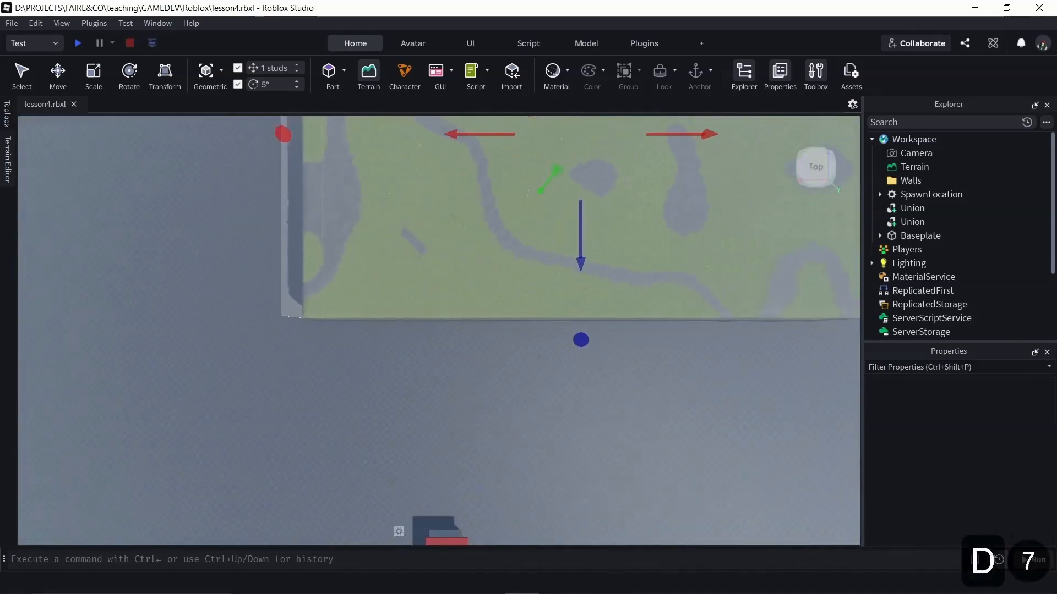
# - Survey the full path pattern of the seed 1 hills terrain from directly above, with the whole block in view
pyautogui.press('d')
pyautogui.press('w')
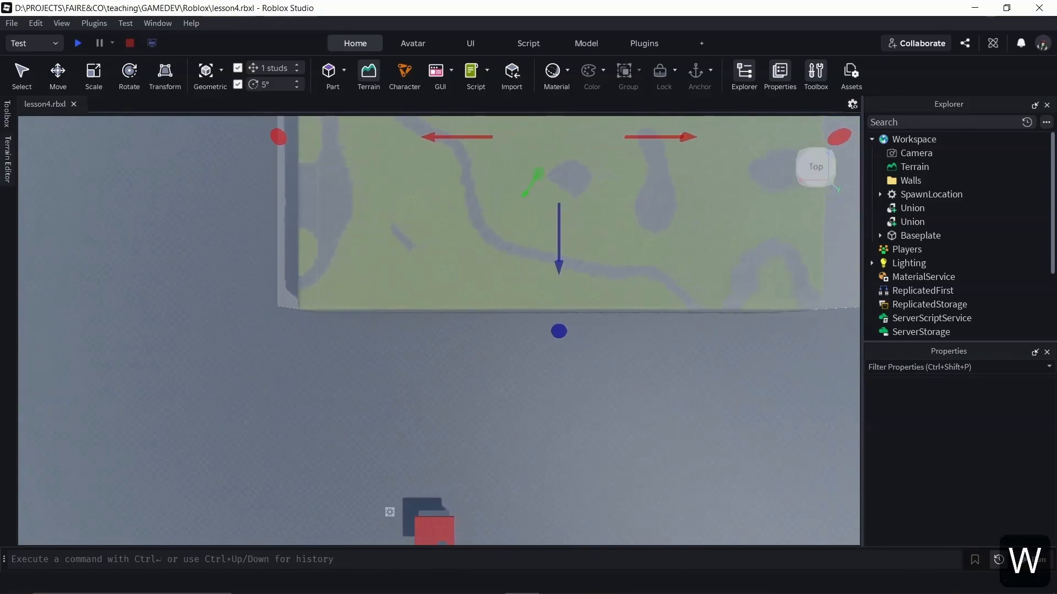
pyautogui.press('e')
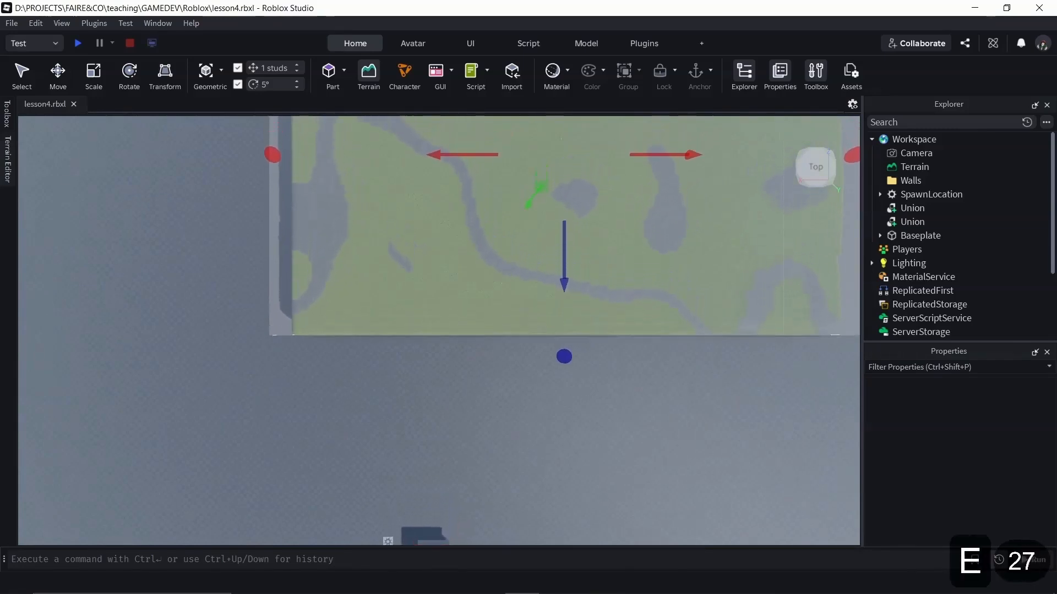
pyautogui.press('e')
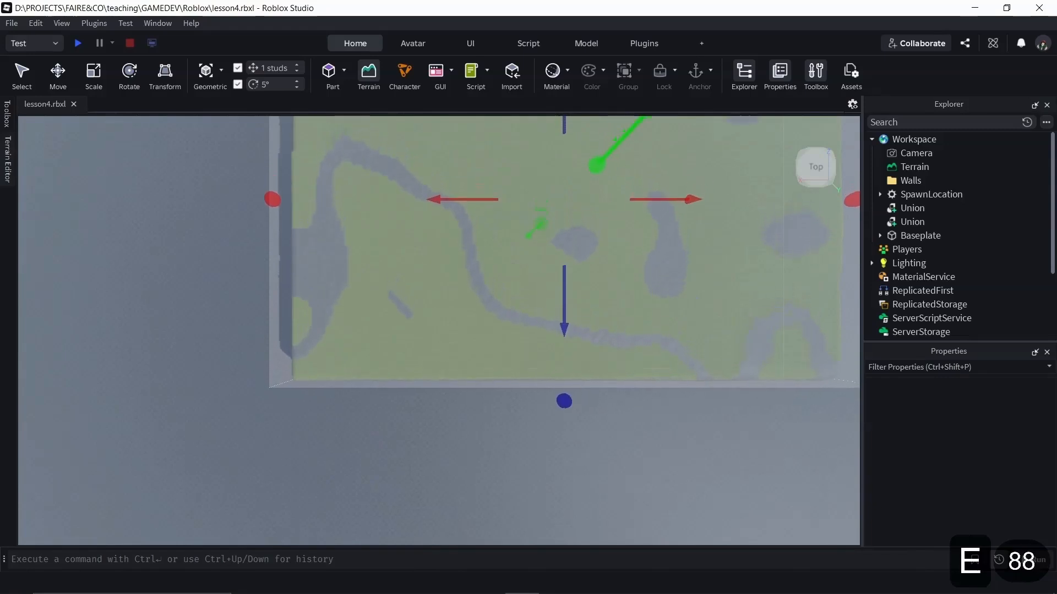
pyautogui.press('d')
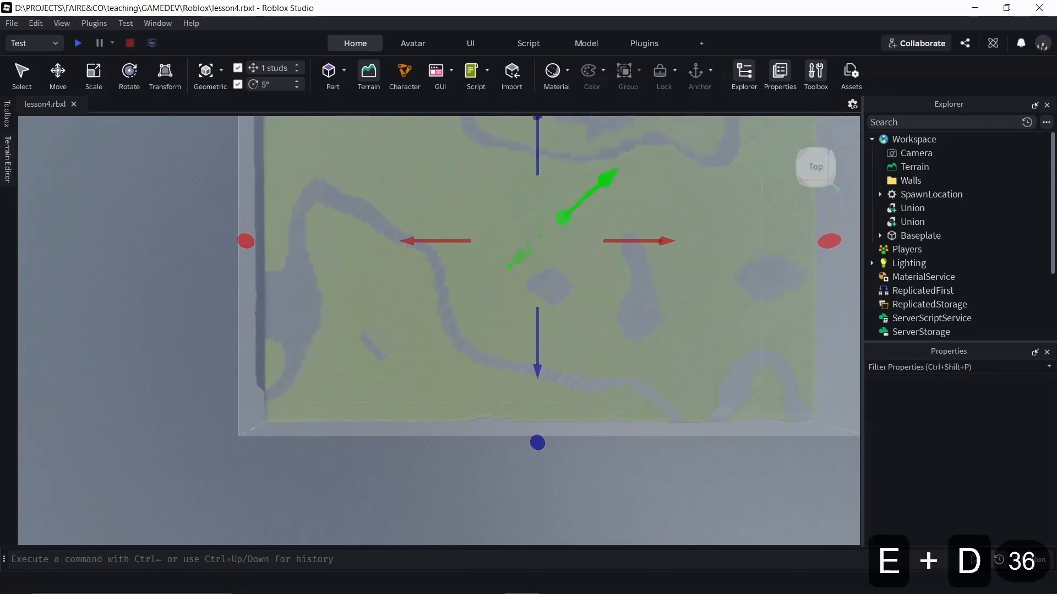
pyautogui.press('d')
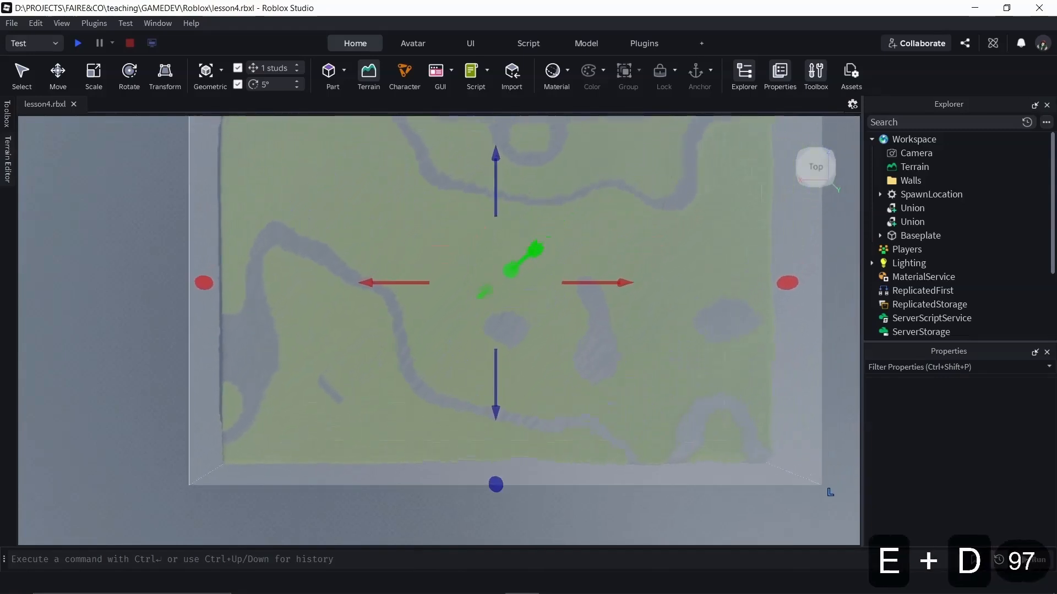
pyautogui.press('d')
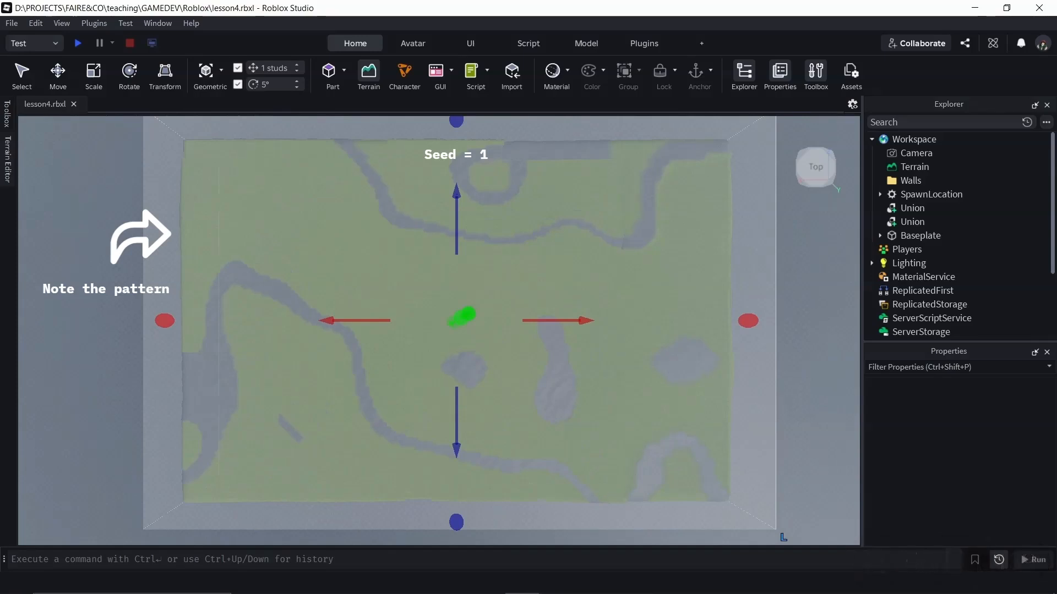
# - Undo the generated hills terrain and generate it again with the seed set to 101
pyautogui.press('ctrl')
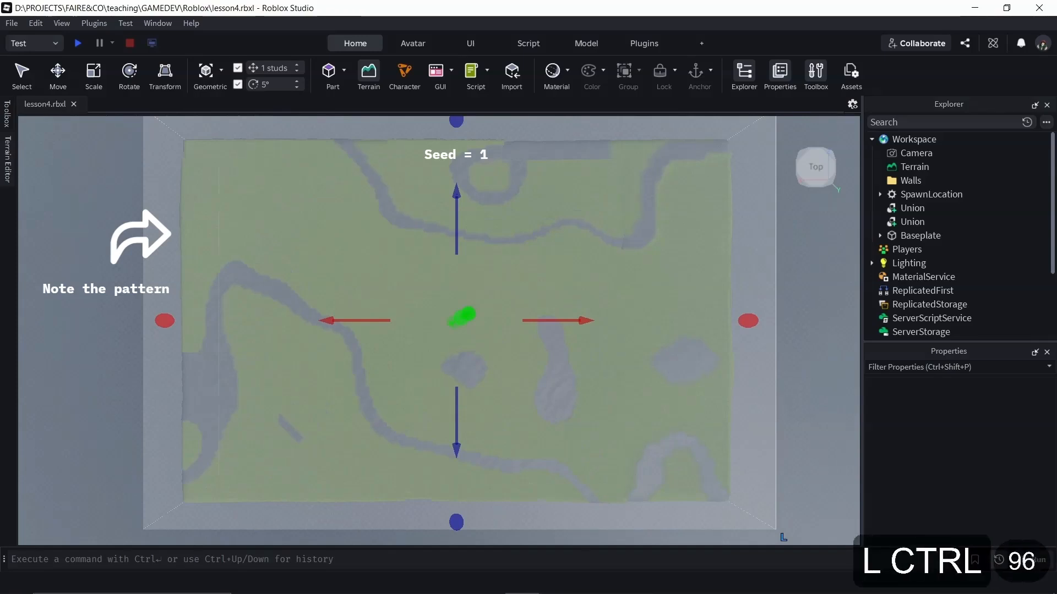
pyautogui.hotkey('ctrl', 'z')
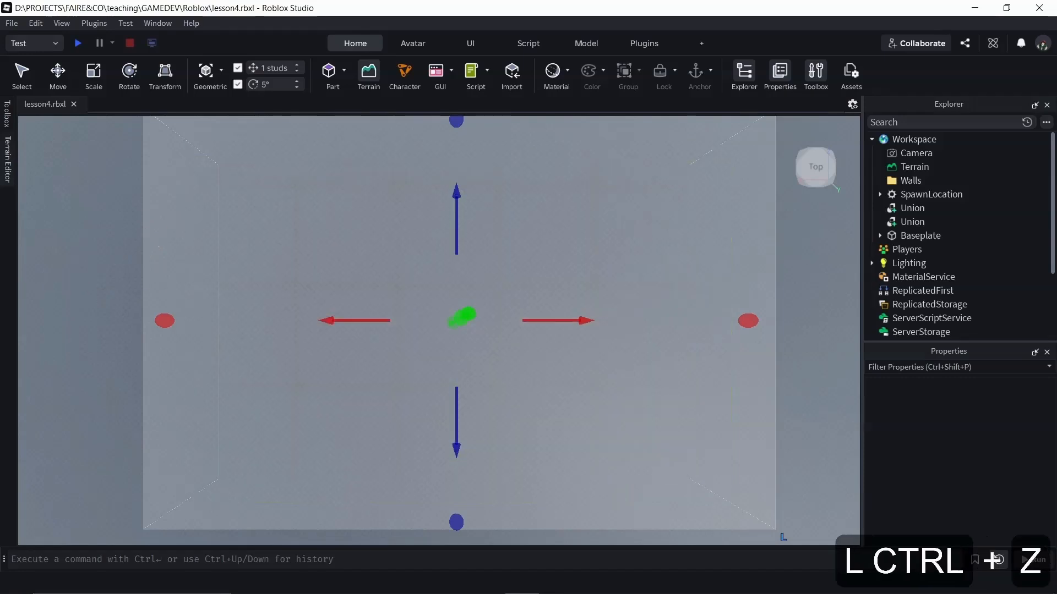
pyautogui.click(7, 159)
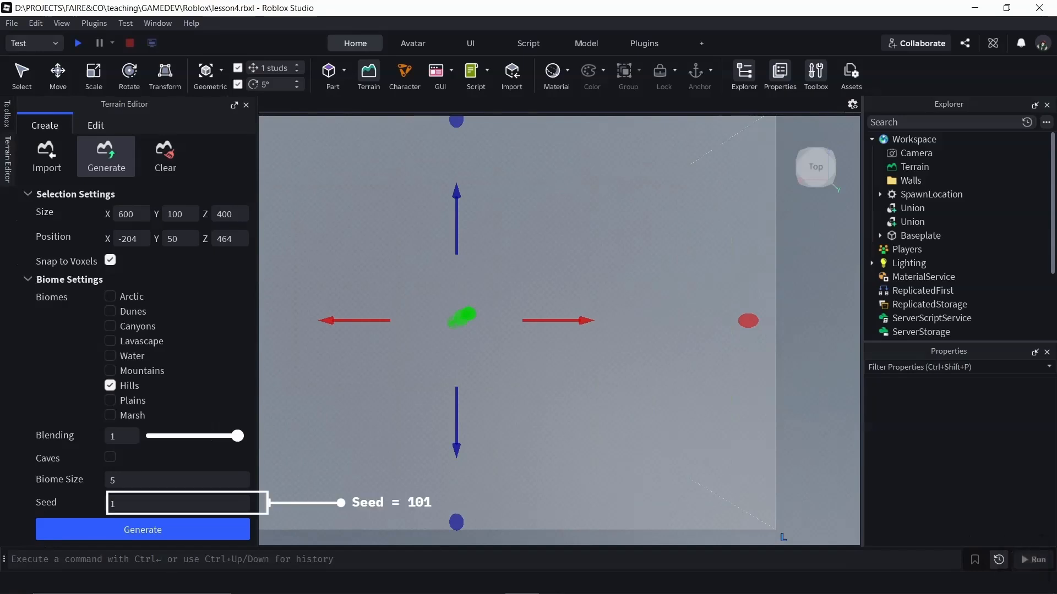
pyautogui.click(166, 504)
pyautogui.write('1')
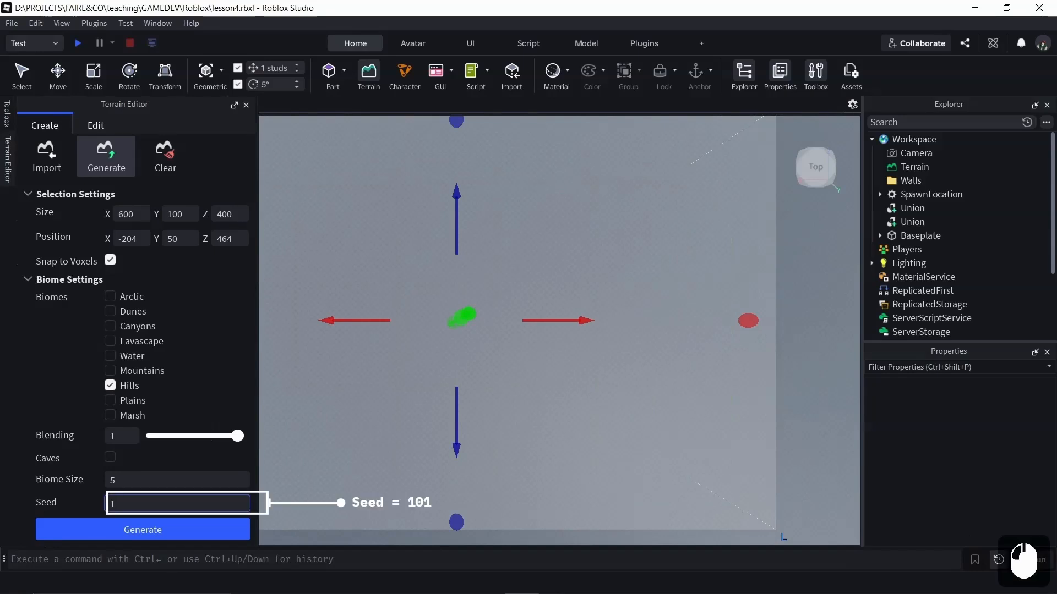
pyautogui.write('01')
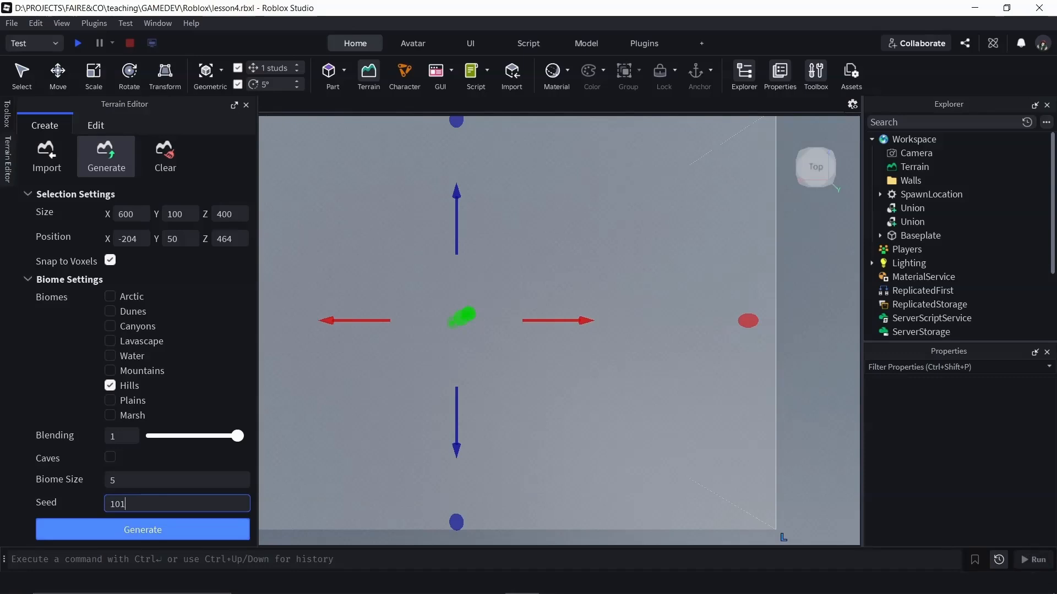
pyautogui.click(143, 529)
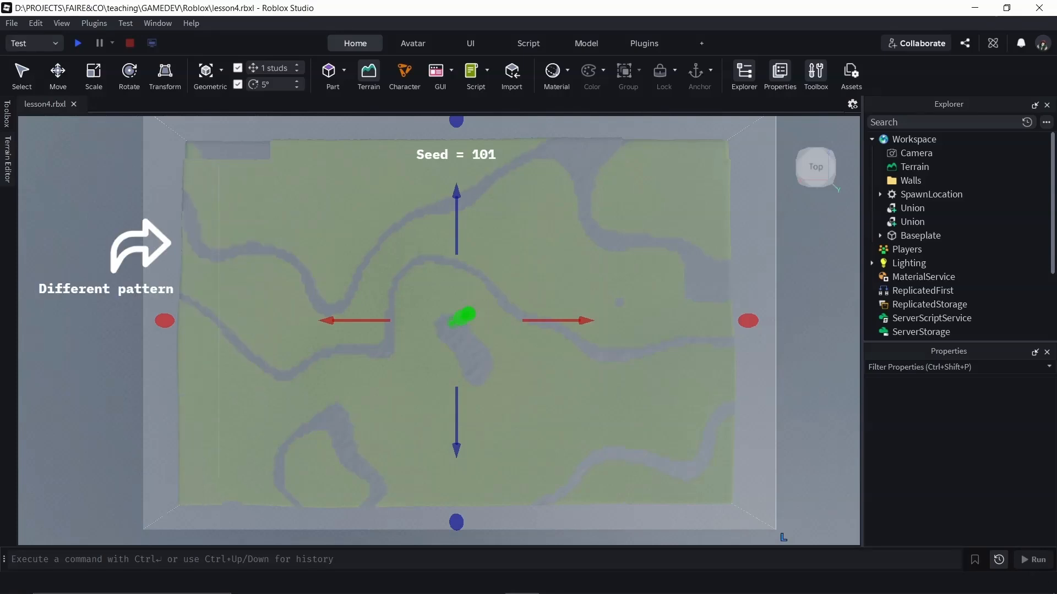
# - Examine the seed 101 terrain up close, following the winding paths through the grass at a low angle
pyautogui.scroll(3, 330, 450)
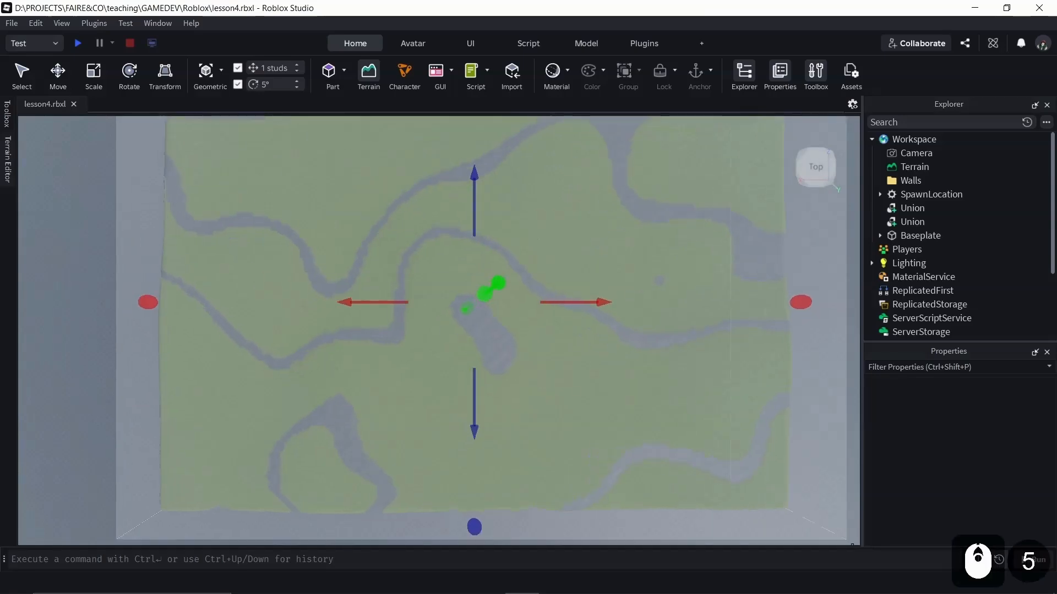
pyautogui.scroll(10, 308, 457)
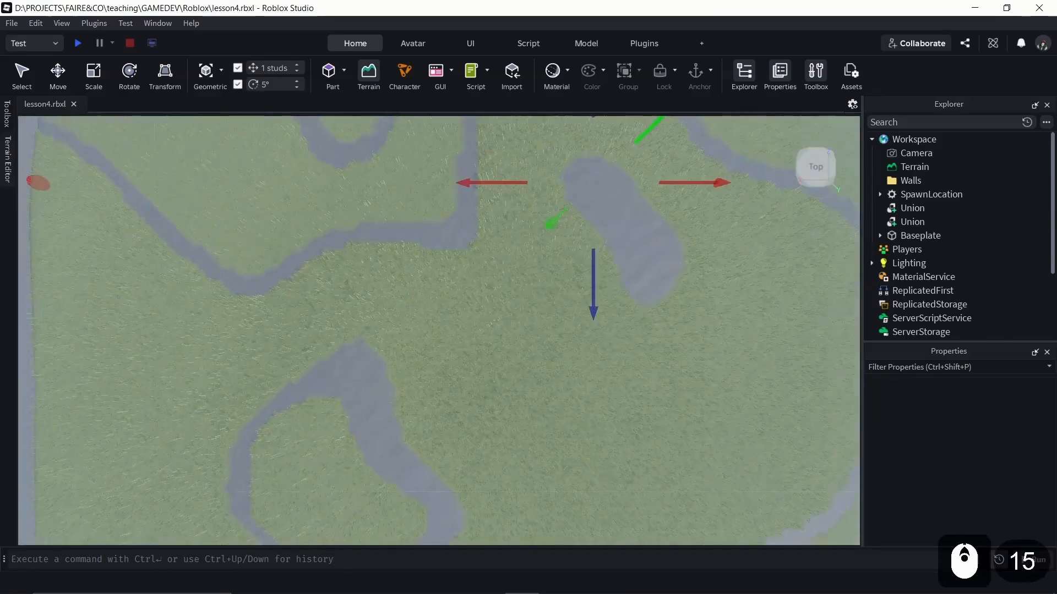
pyautogui.moveTo(308, 452); pyautogui.dragTo(408, 330, button='right')
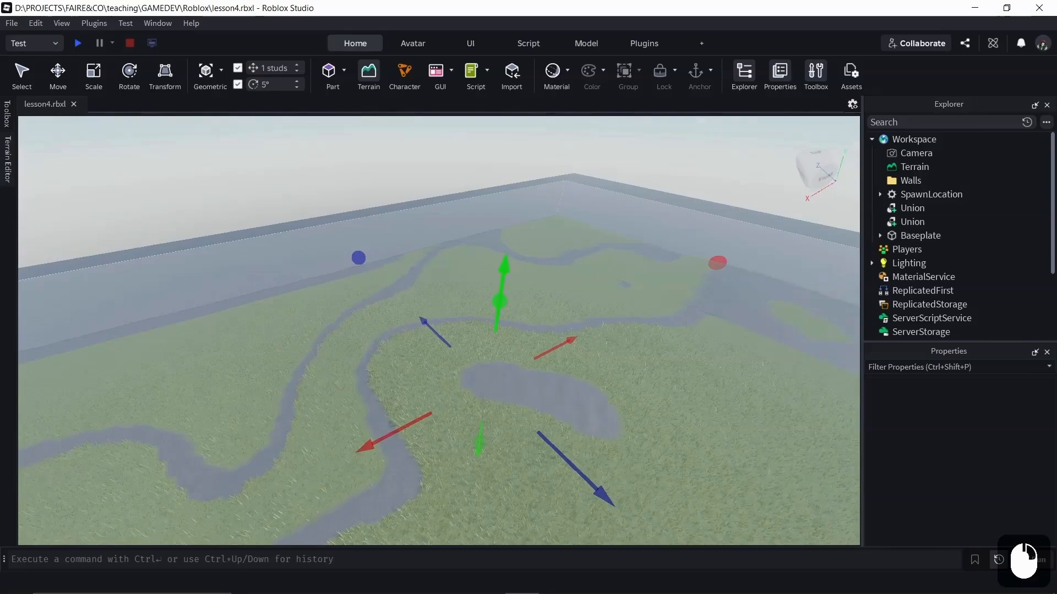
pyautogui.scroll(7, 358, 468)
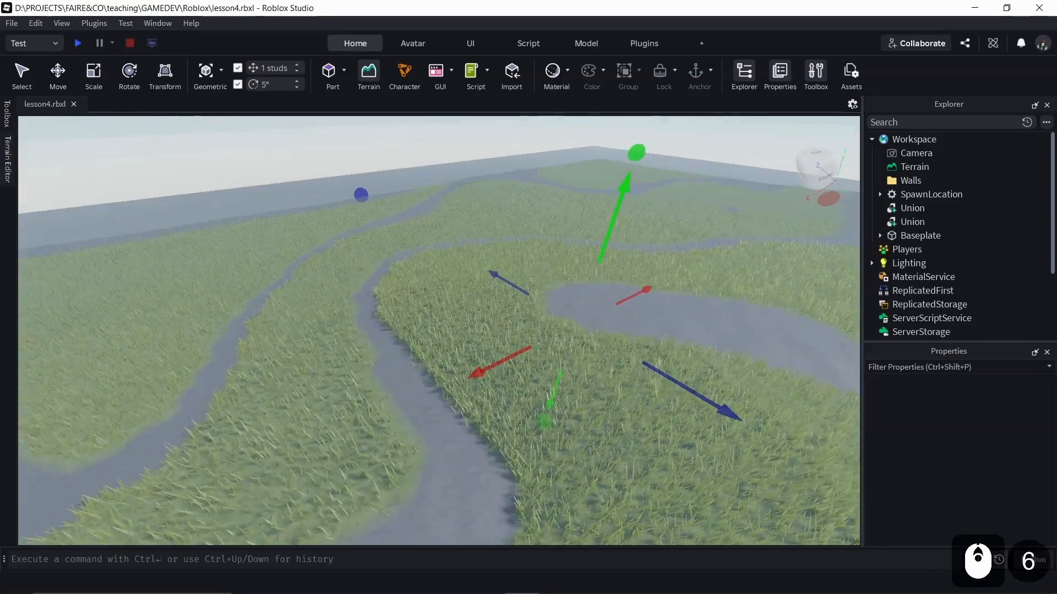
pyautogui.scroll(1, 358, 468)
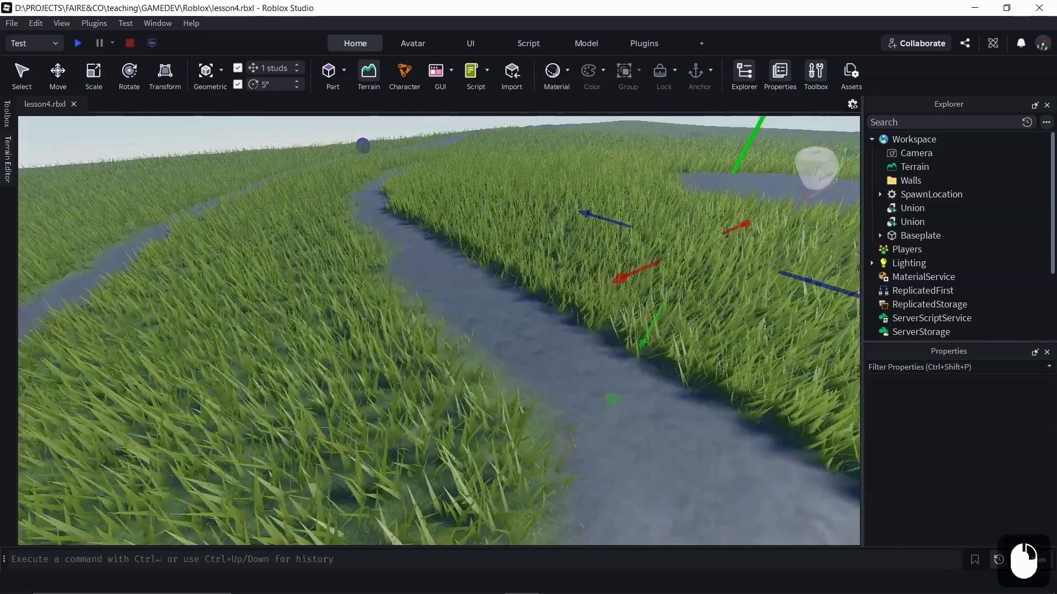
pyautogui.moveTo(358, 467); pyautogui.dragTo(363, 374, button='right')
pyautogui.moveTo(372, 320); pyautogui.dragTo(288, 378, button='right')
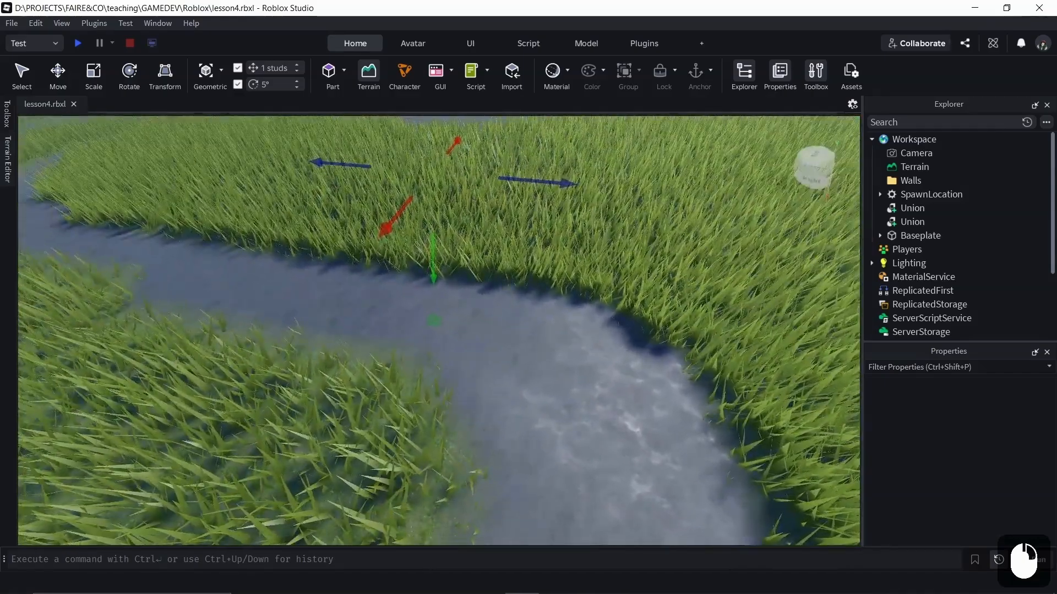
# - Look straight down on the seed 101 terrain and pull back to compare its overall path layout
pyautogui.click(817, 156)
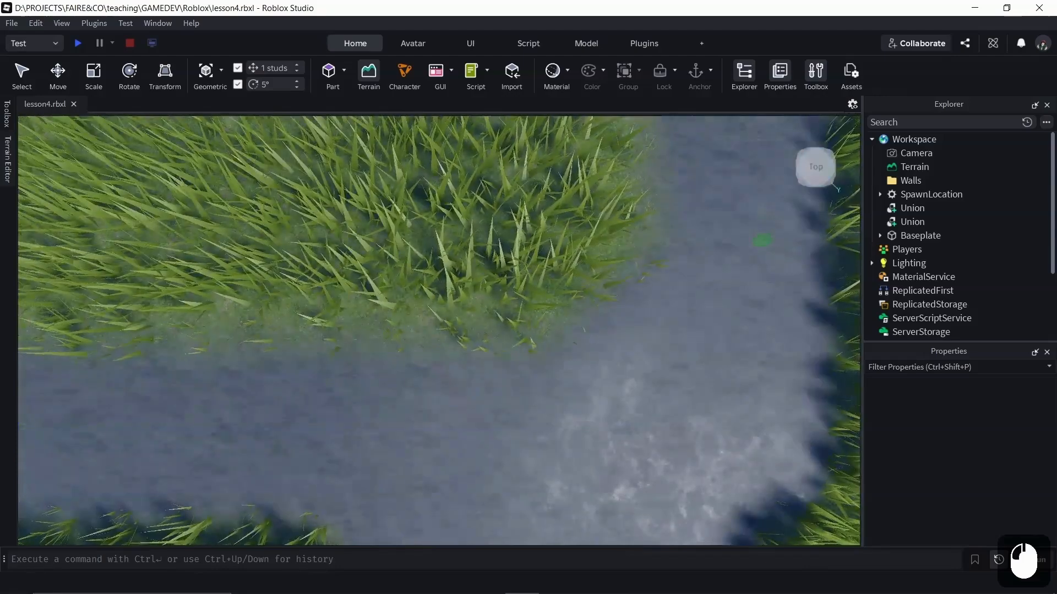
pyautogui.scroll(-3, 439, 330)
pyautogui.scroll(-16, 440, 330)
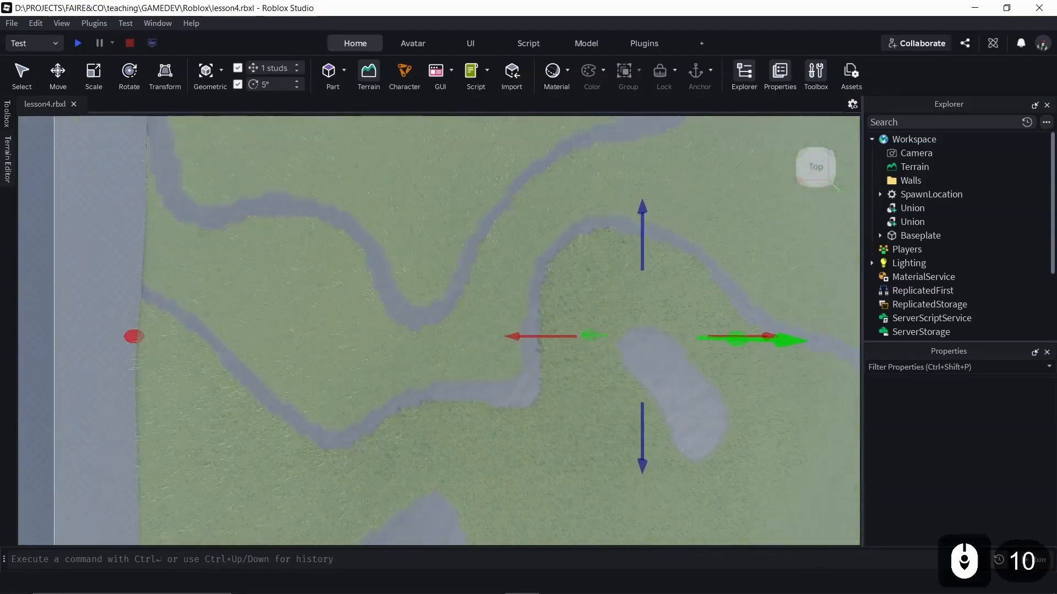
pyautogui.scroll(-4, 439, 330)
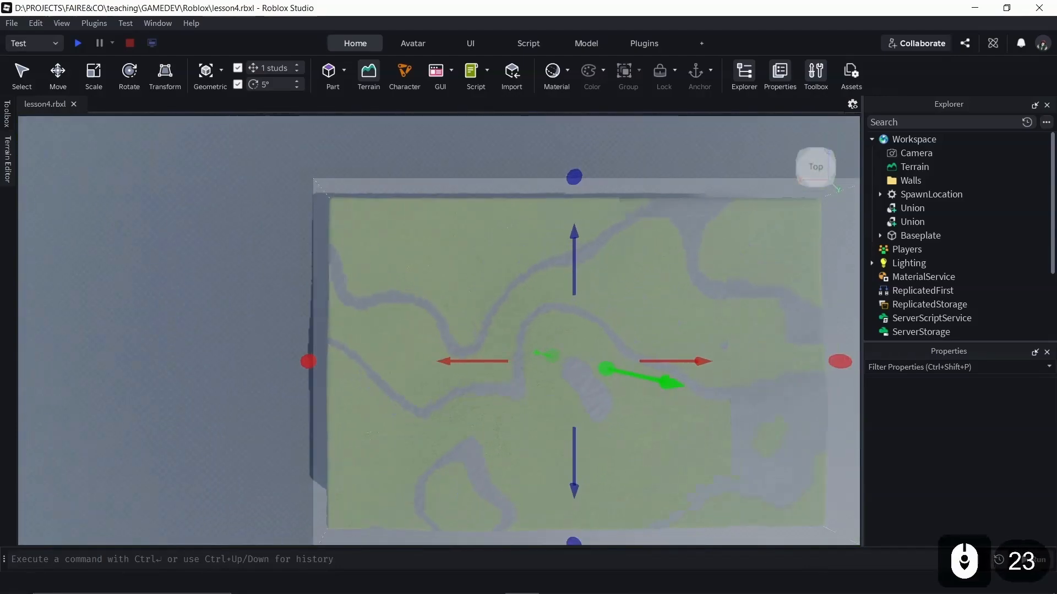
pyautogui.press('d')
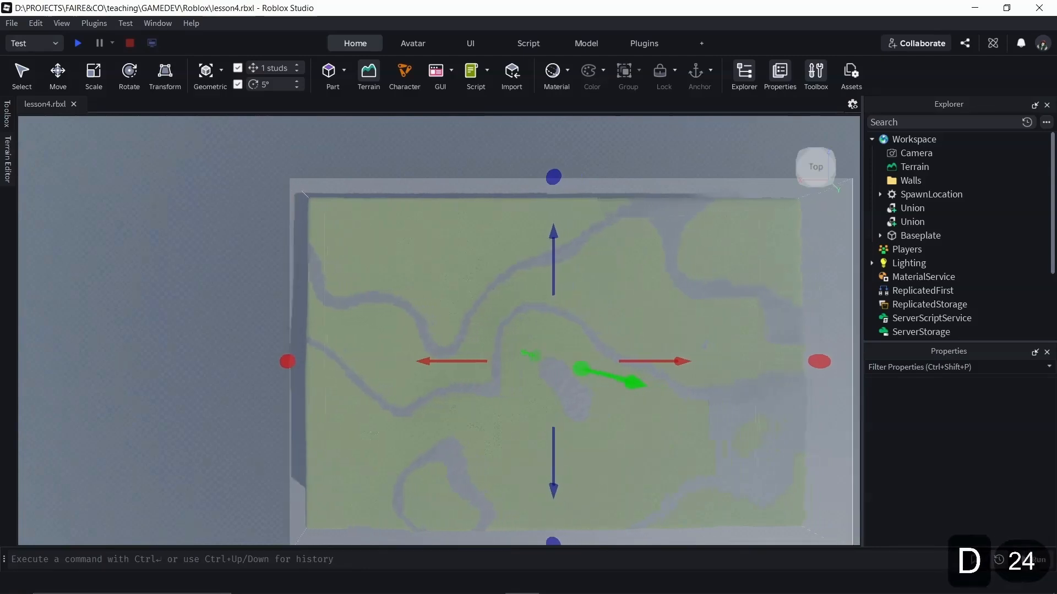
pyautogui.press('s')
pyautogui.press('s')
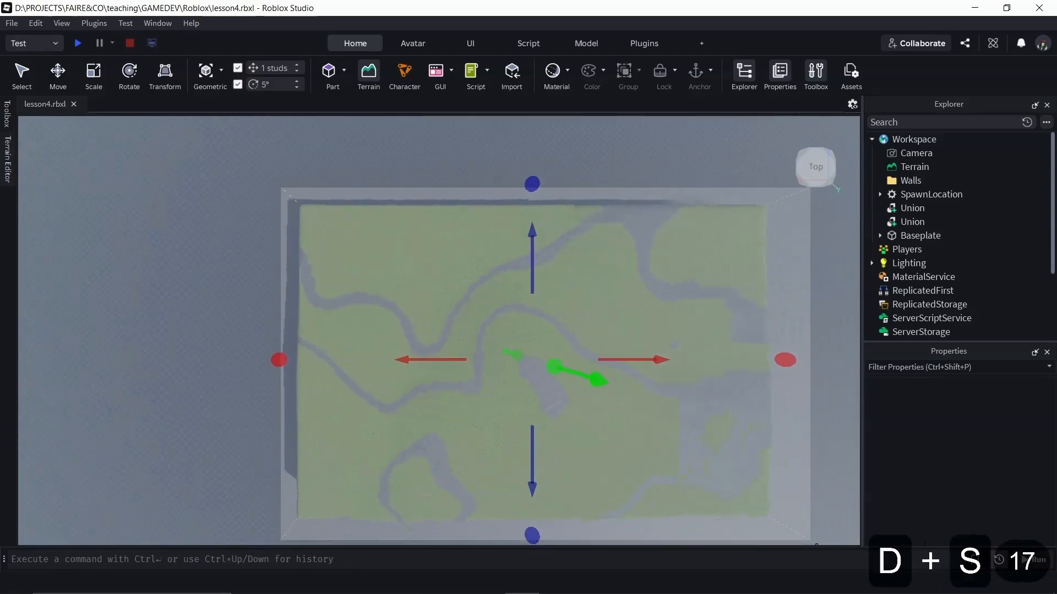
pyautogui.press('q')
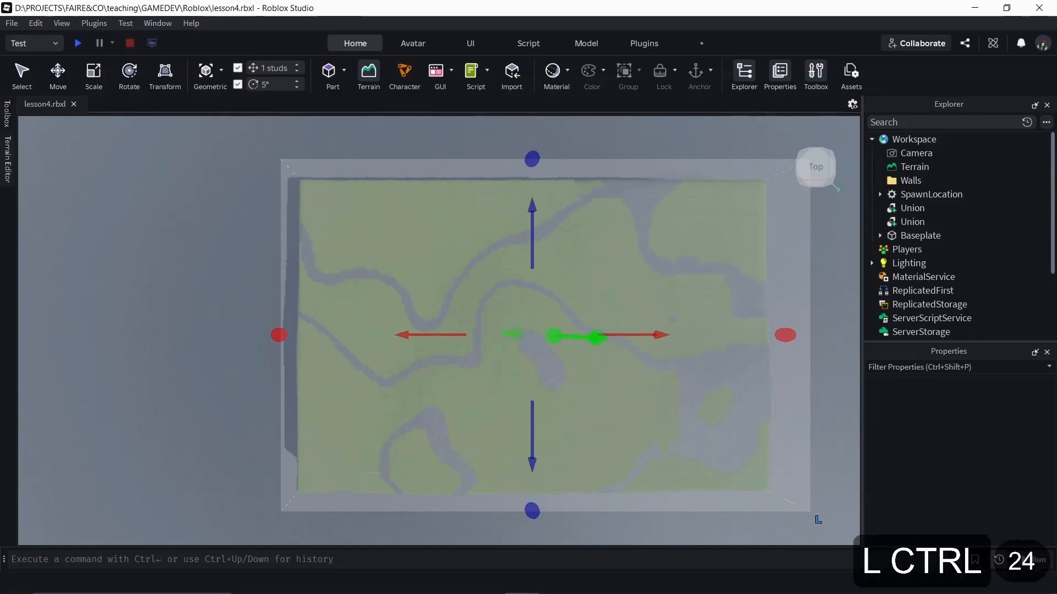
# - Undo the seed 101 terrain and generate the hills again with the seed set back to 1
pyautogui.hotkey('ctrl', 'z')
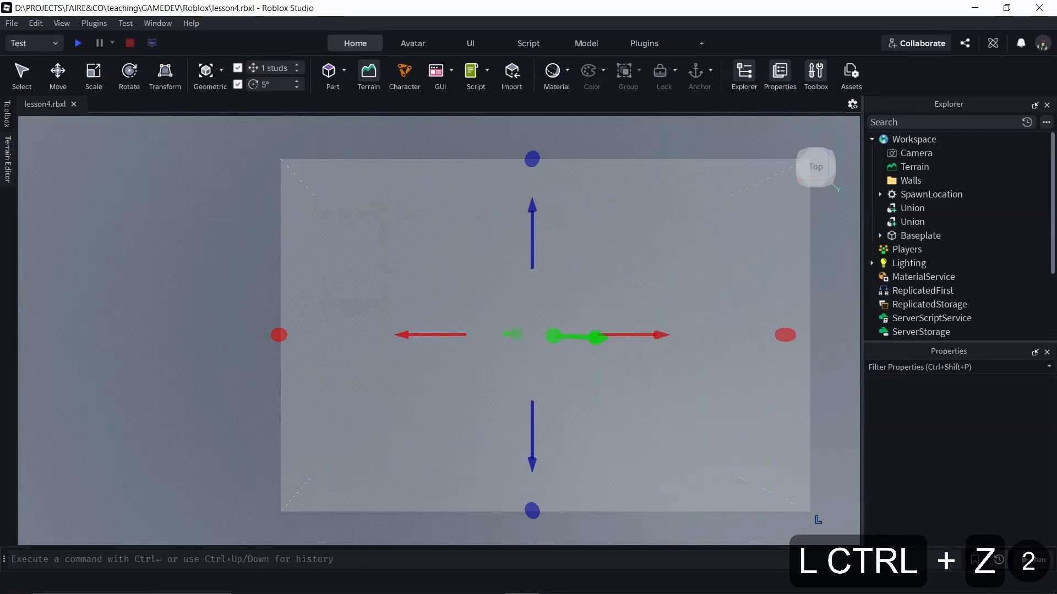
pyautogui.click(7, 160)
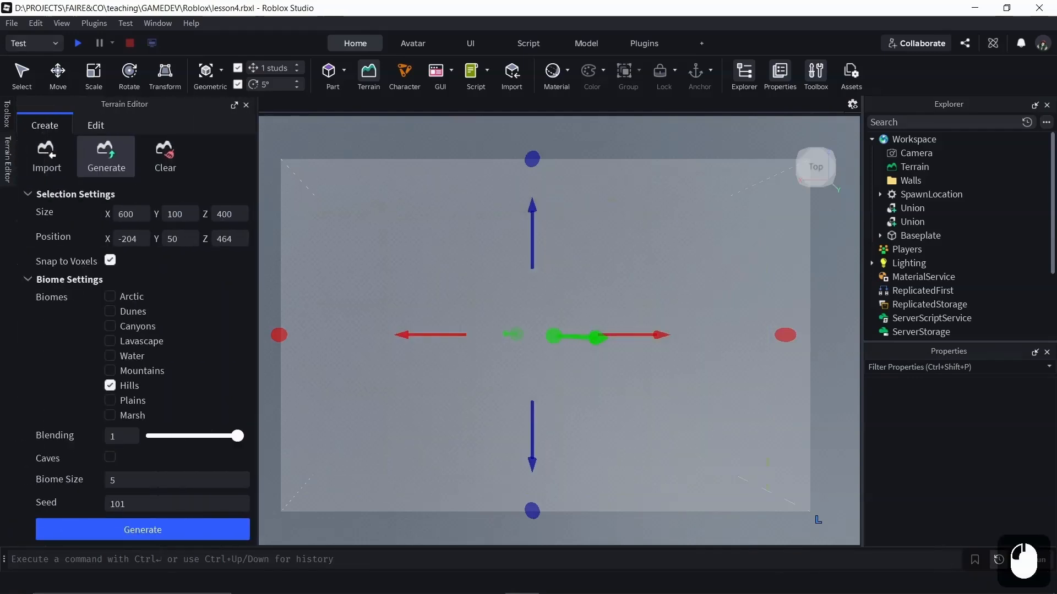
pyautogui.click(126, 504)
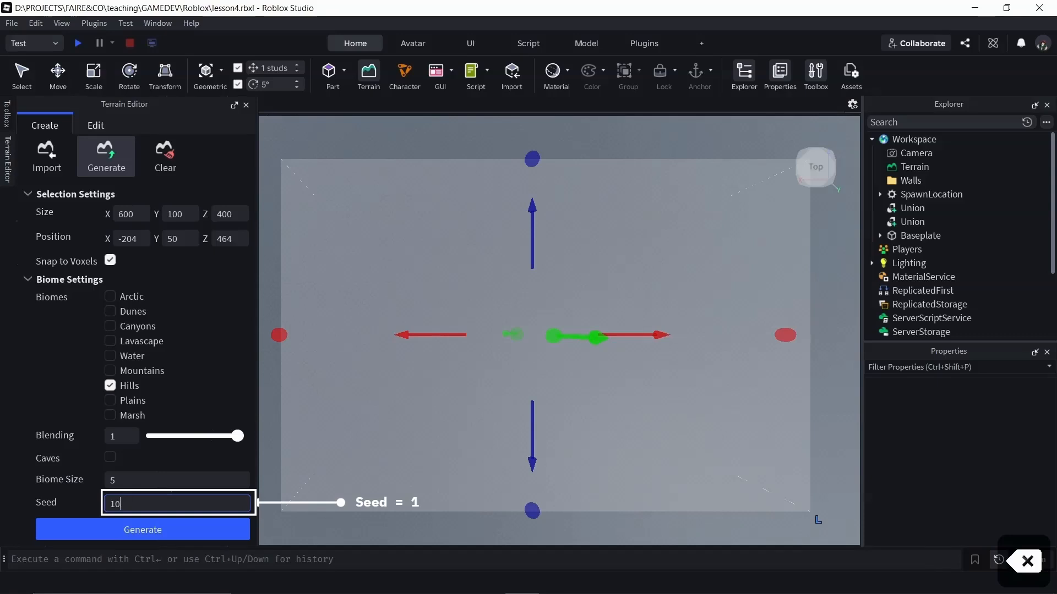
pyautogui.press('BackSpace')
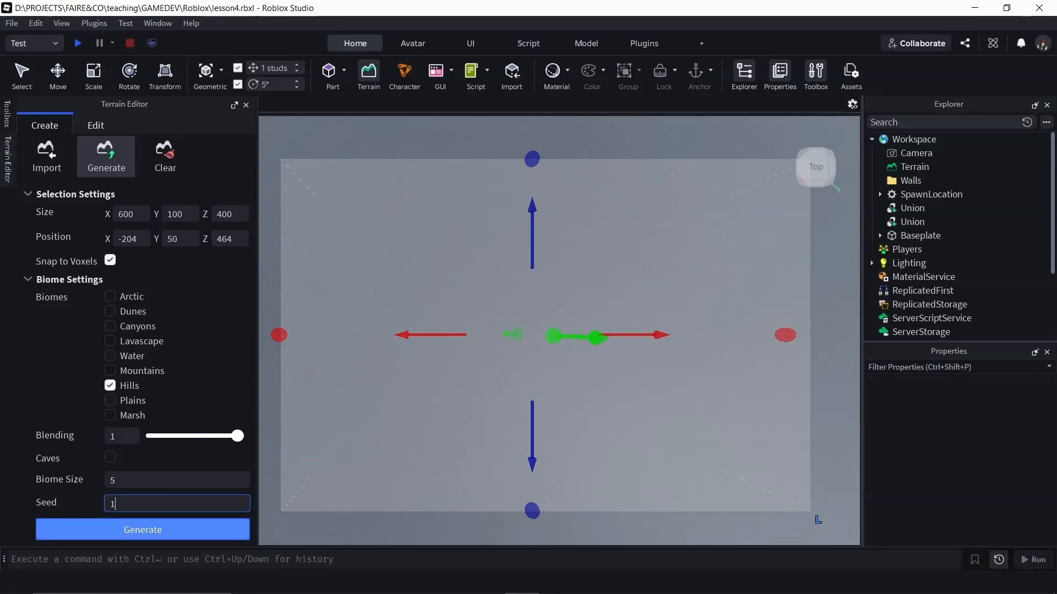
pyautogui.click(143, 530)
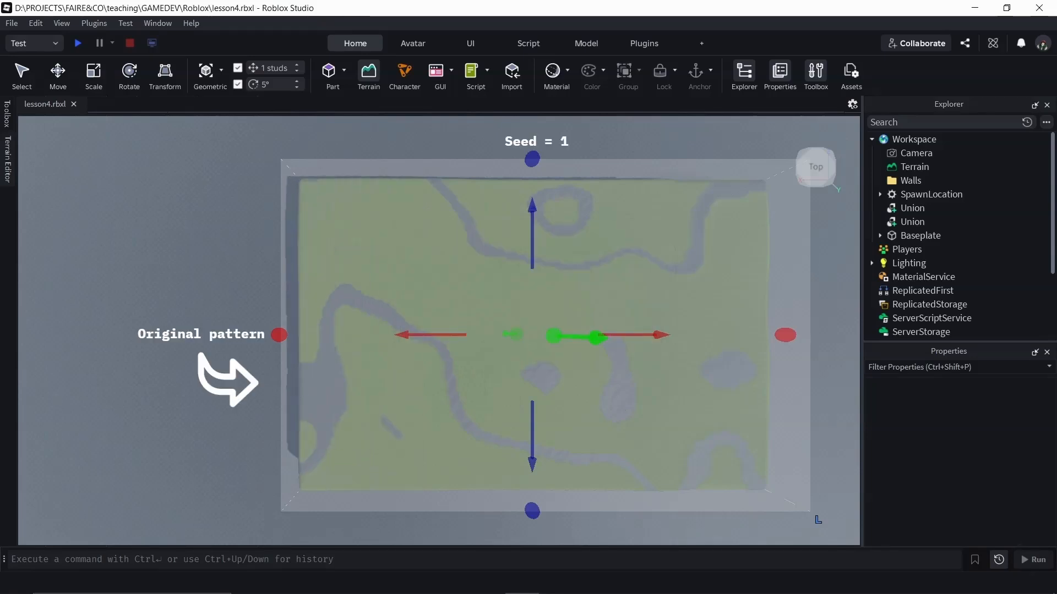
# - Examine the seed 1 terrain's path pattern from above and its raised edge from ground level
pyautogui.moveTo(440, 330); pyautogui.dragTo(478, 292, button='right')
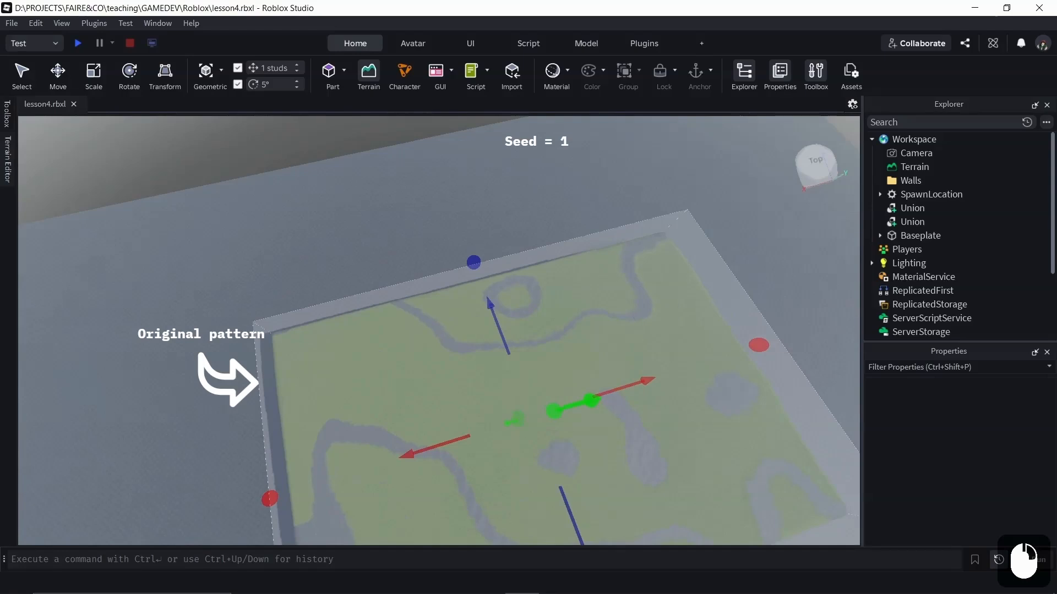
pyautogui.press('q')
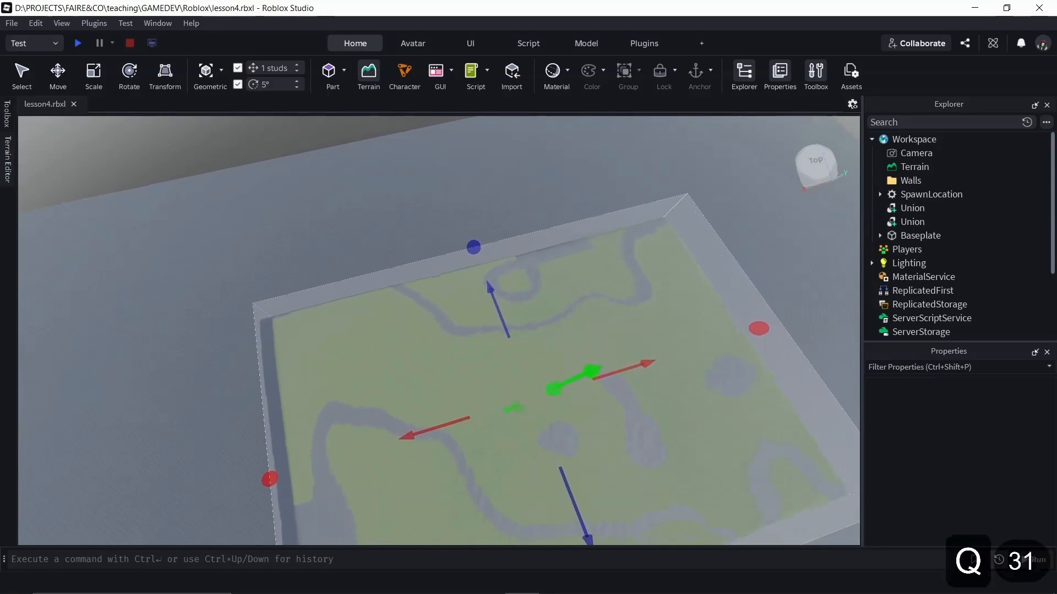
pyautogui.press('q')
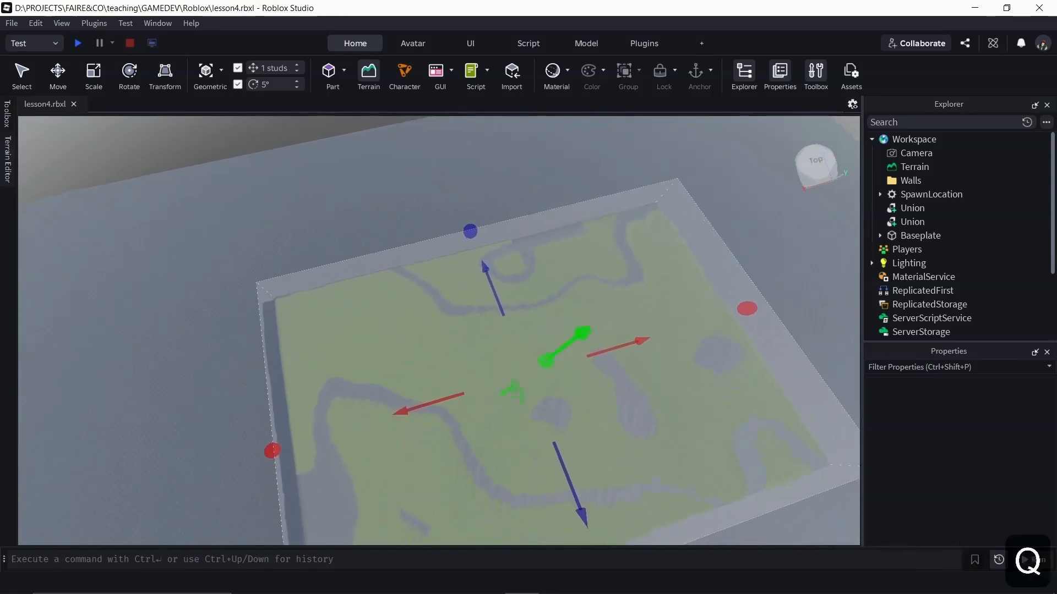
pyautogui.press('q')
pyautogui.press('q')
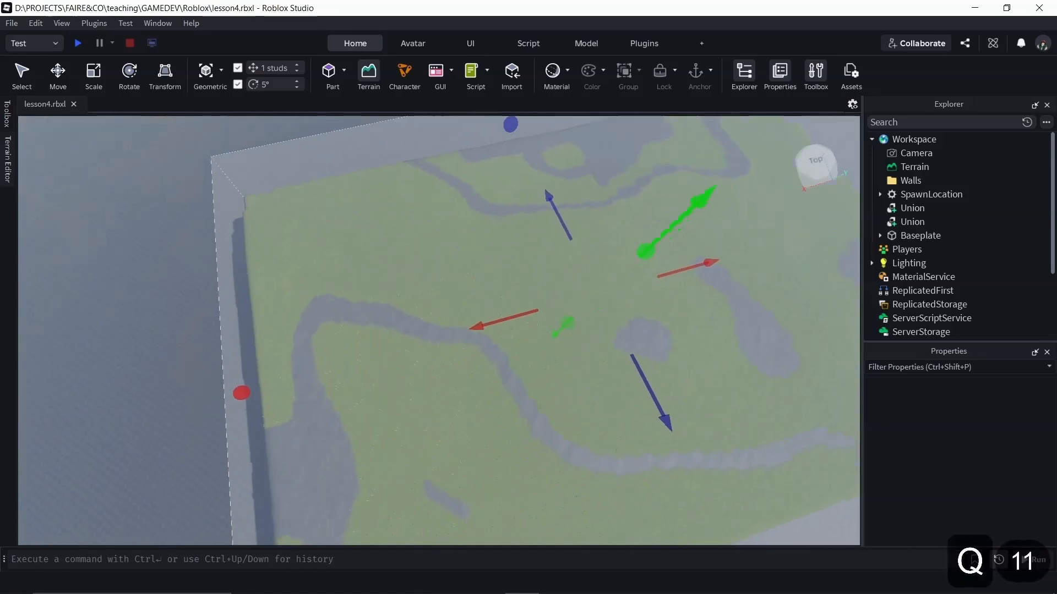
pyautogui.moveTo(440, 330); pyautogui.dragTo(573, 231, button='right')
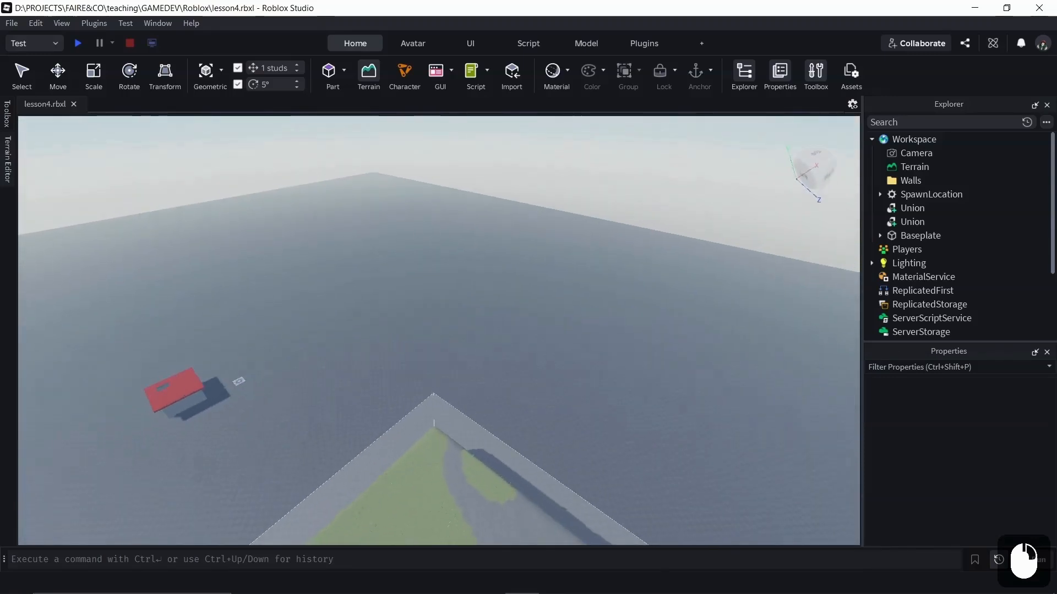
pyautogui.scroll(8, 439, 331)
pyautogui.press('q')
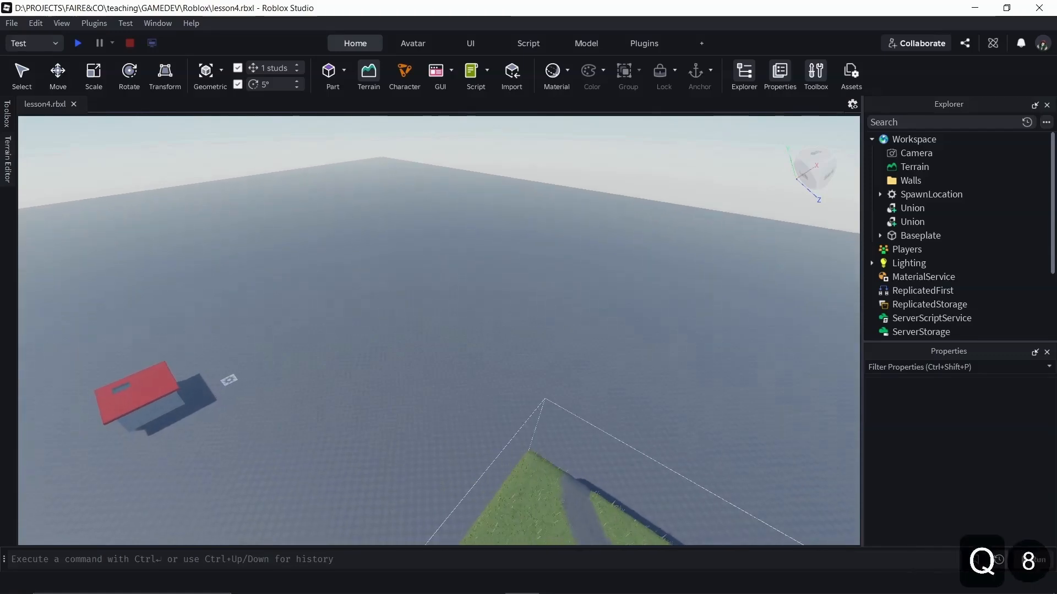
pyautogui.press('q')
pyautogui.scroll(6, 438, 330)
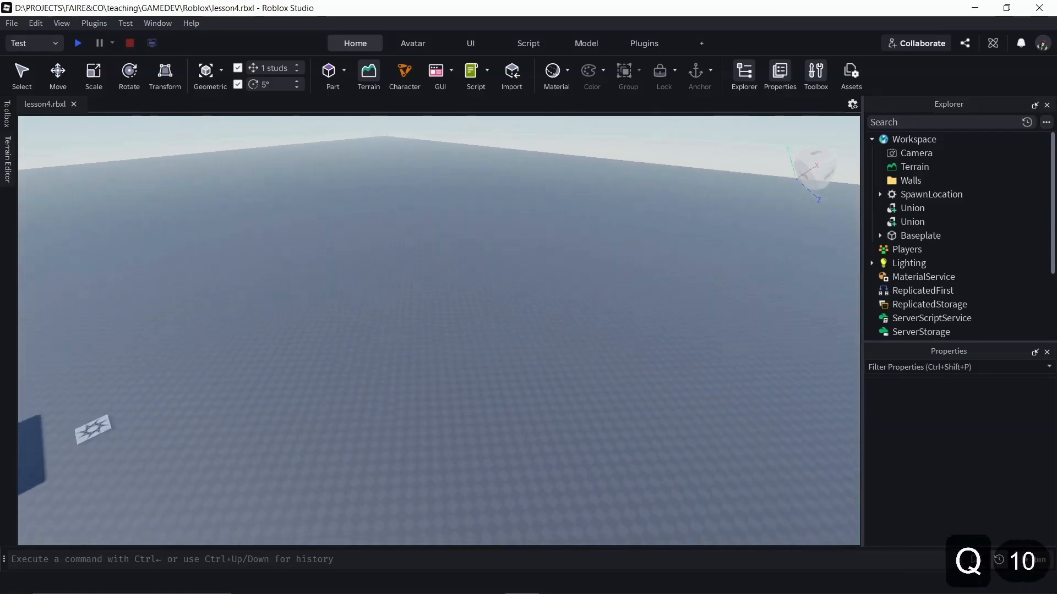
pyautogui.press('q')
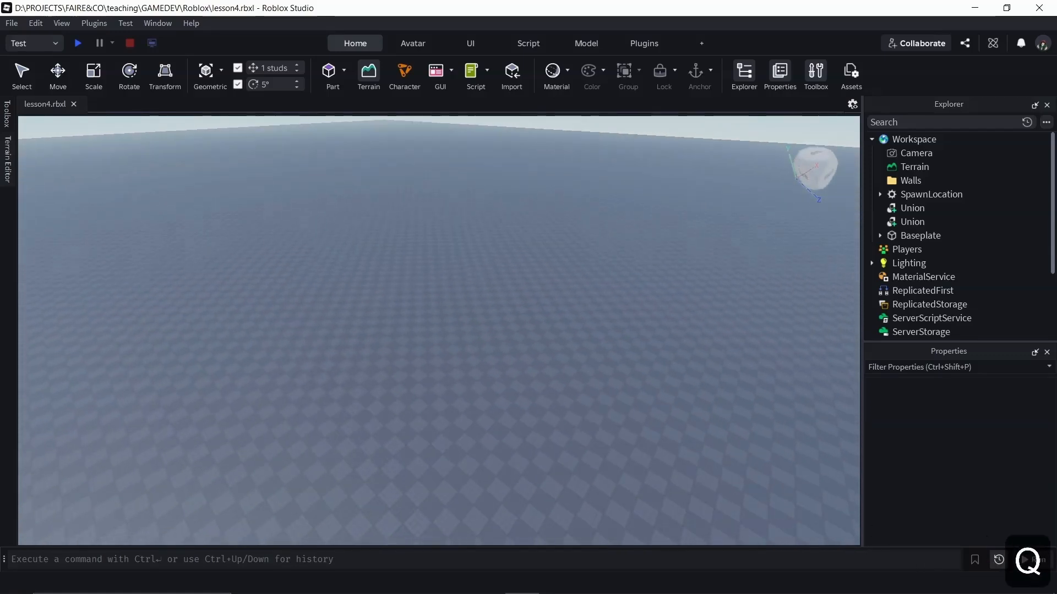
pyautogui.moveTo(438, 330); pyautogui.dragTo(202, 214, button='right')
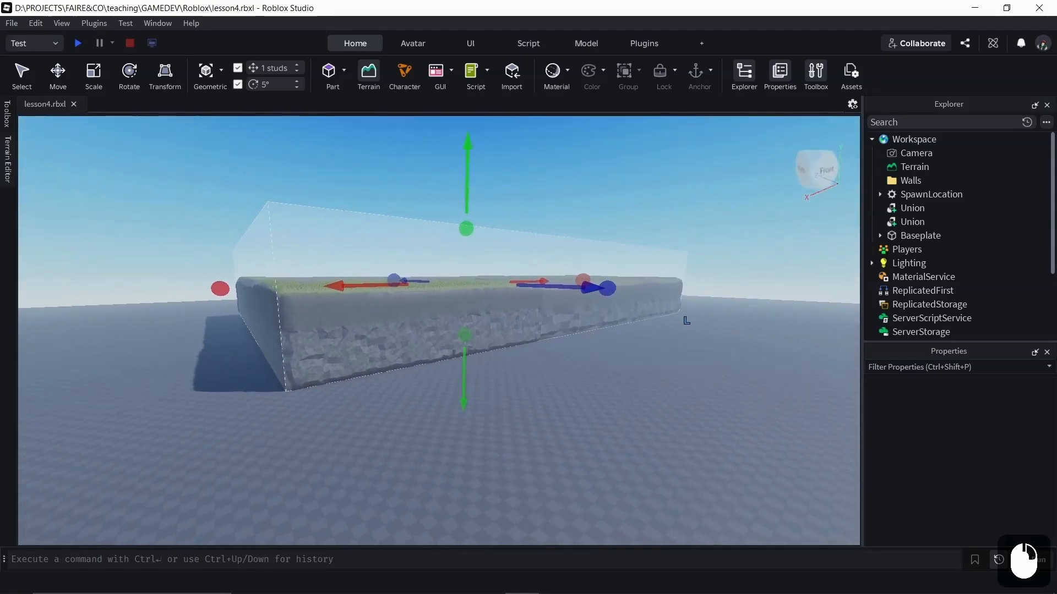
# - Clear all terrain from the place
pyautogui.click(7, 160)
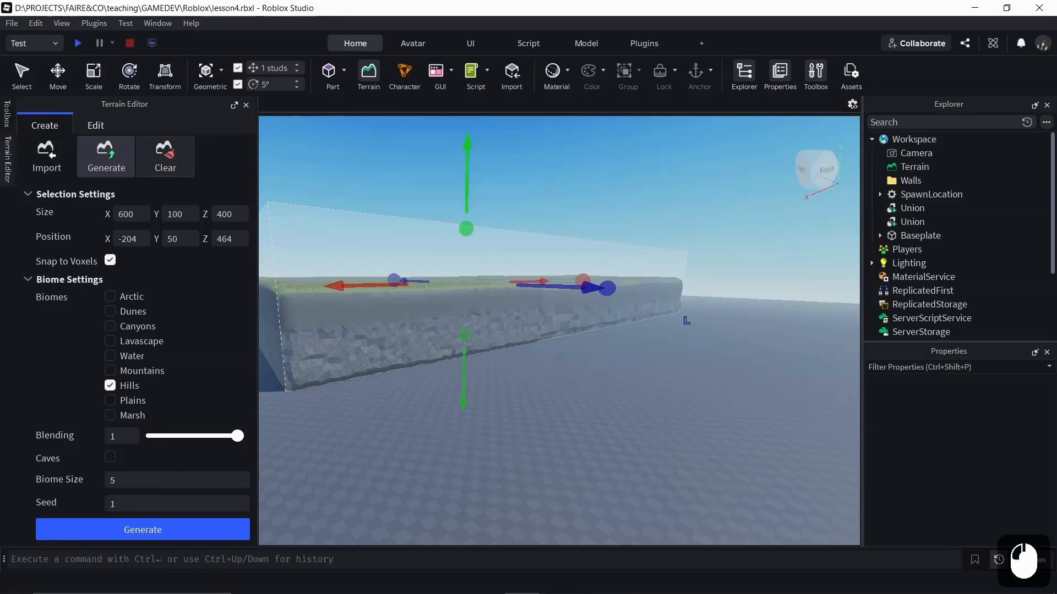
pyautogui.click(165, 157)
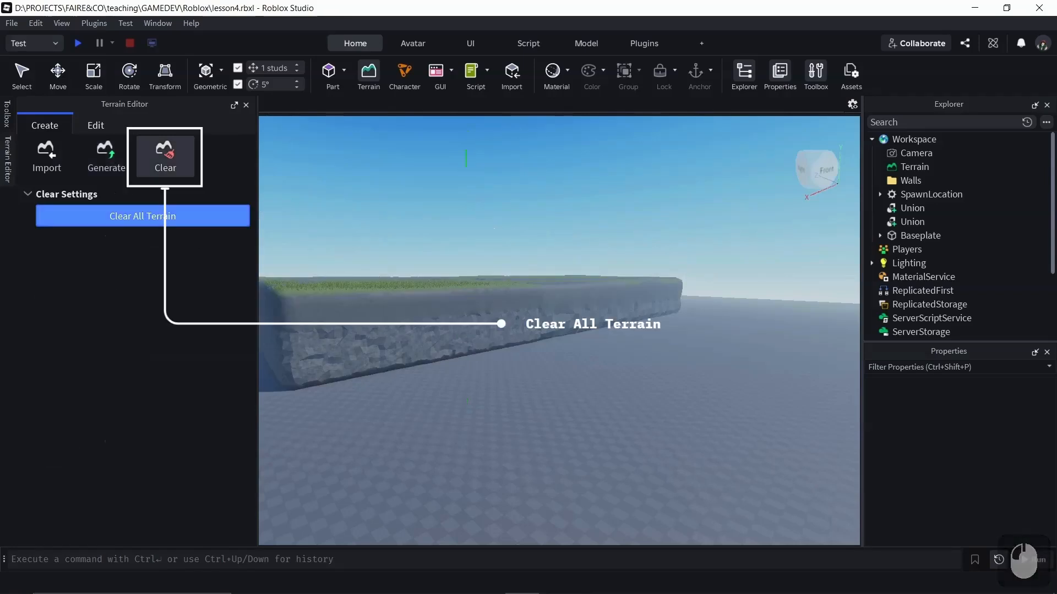
pyautogui.click(142, 216)
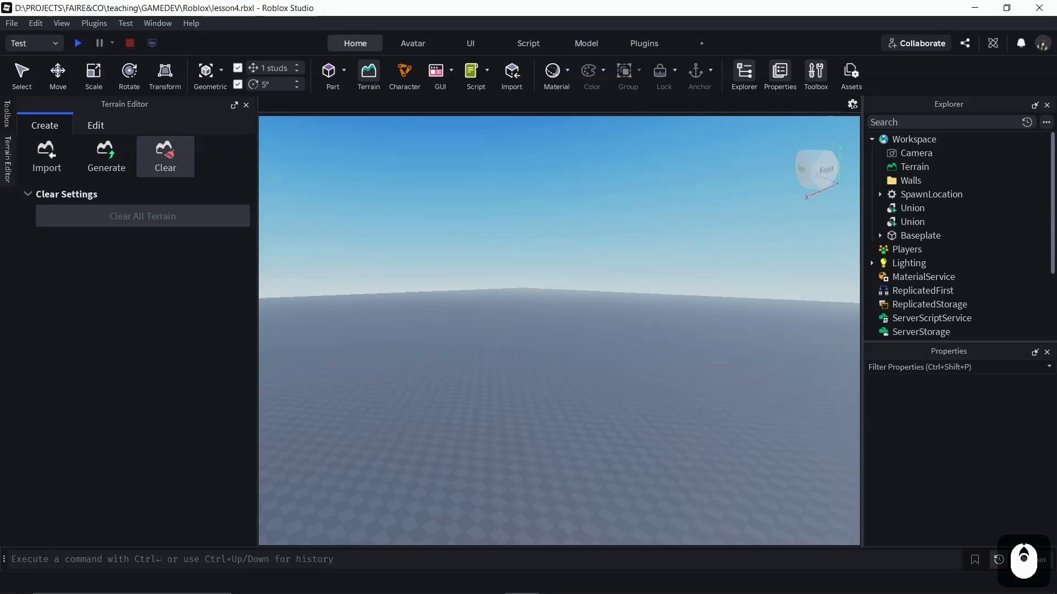
# - Return to terrain generation and increase the selection region's vertical (Y) size to 300
pyautogui.scroll(-11, 559, 330)
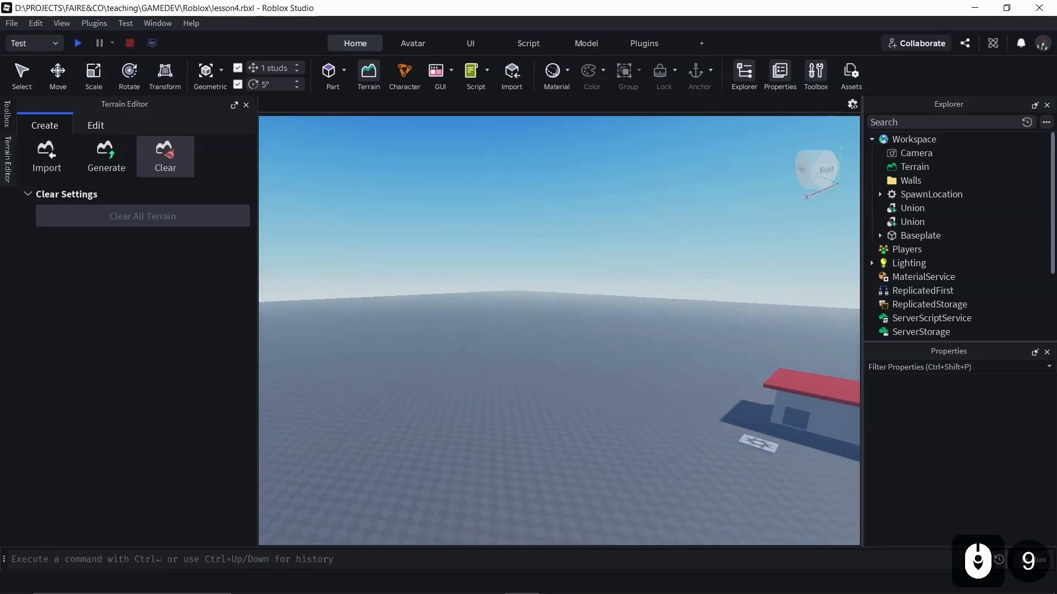
pyautogui.scroll(-1, 559, 330)
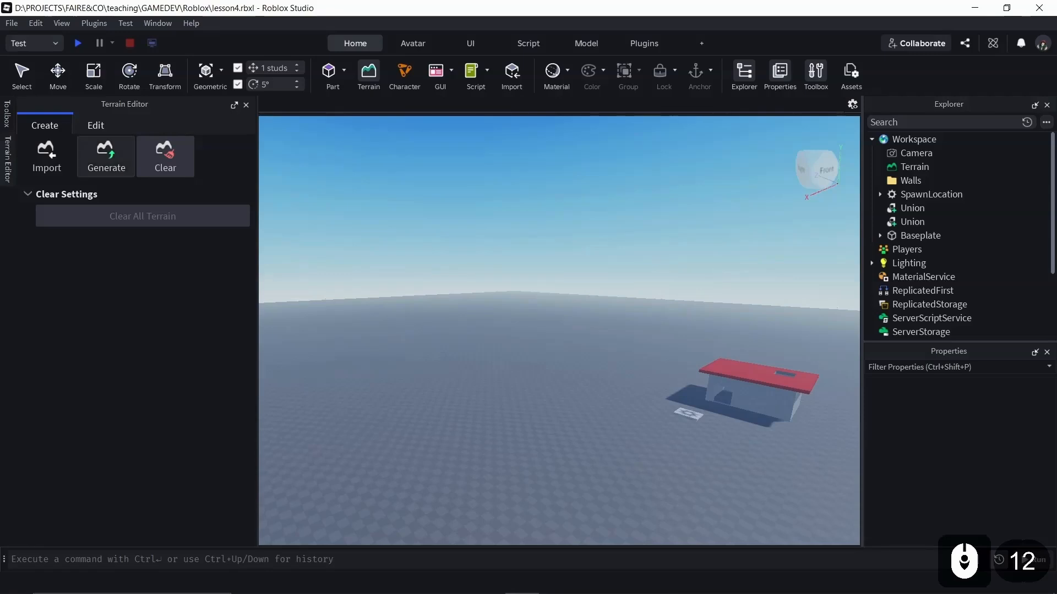
pyautogui.click(106, 157)
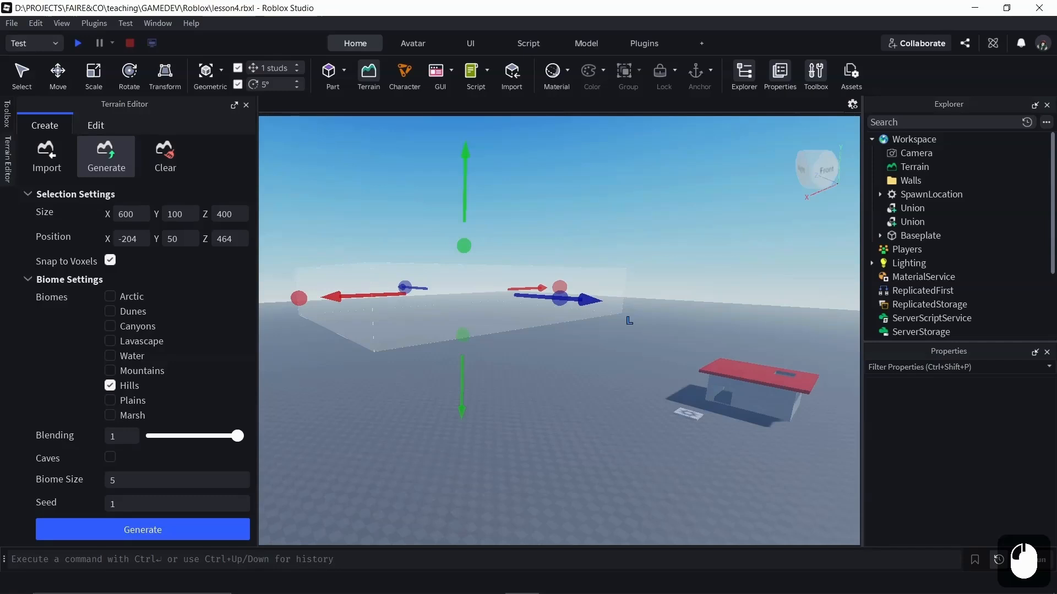
pyautogui.moveTo(464, 246); pyautogui.dragTo(465, 182)
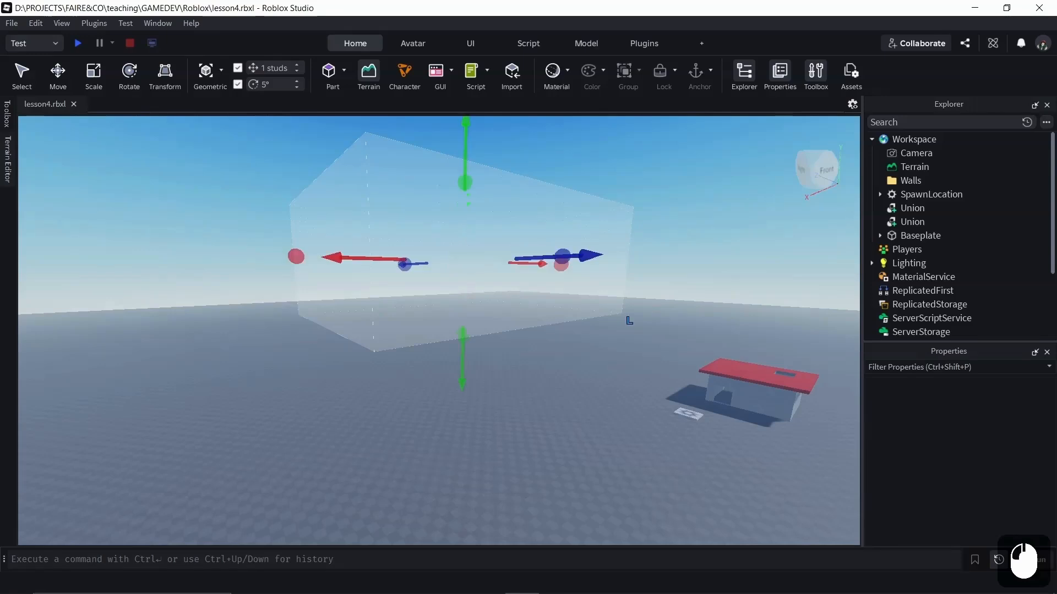
pyautogui.click(8, 160)
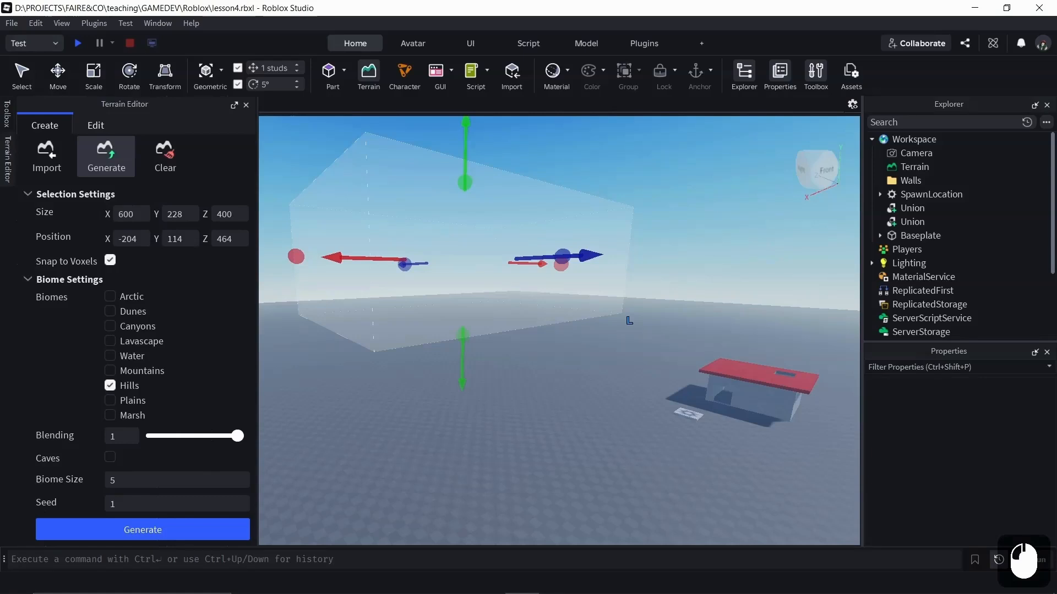
pyautogui.doubleClick(177, 214)
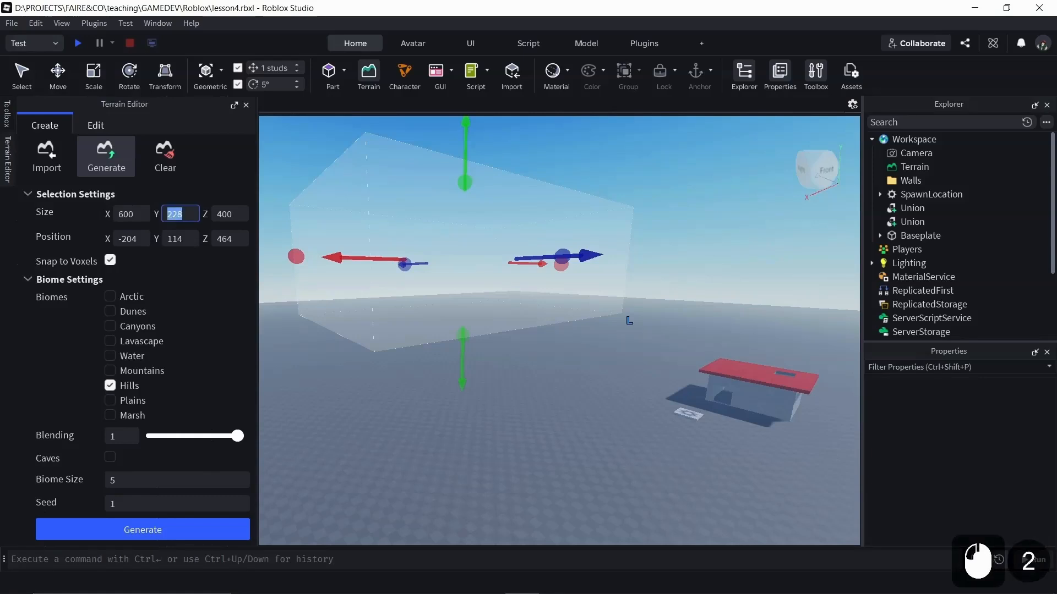
pyautogui.write('300')
pyautogui.press('Return')
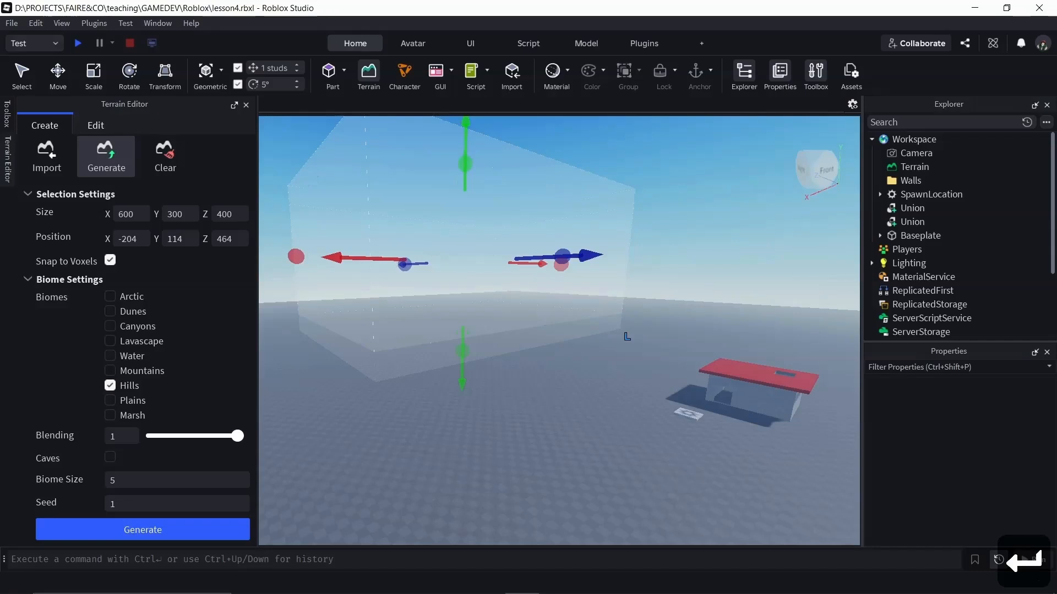
# - Lower the terrain selection region so its Y position is 0
pyautogui.click(181, 239)
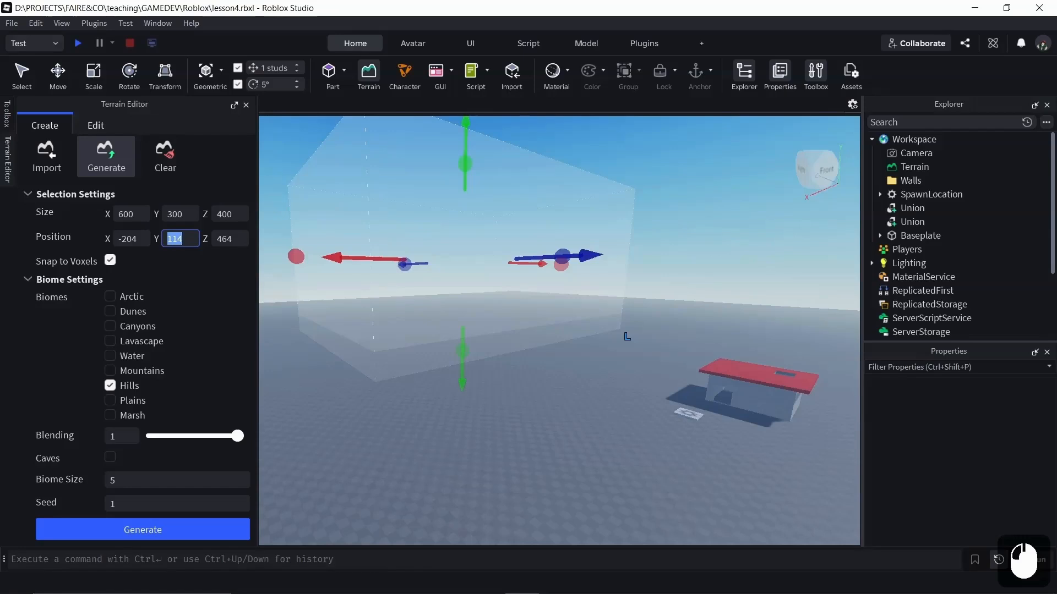
pyautogui.write('15')
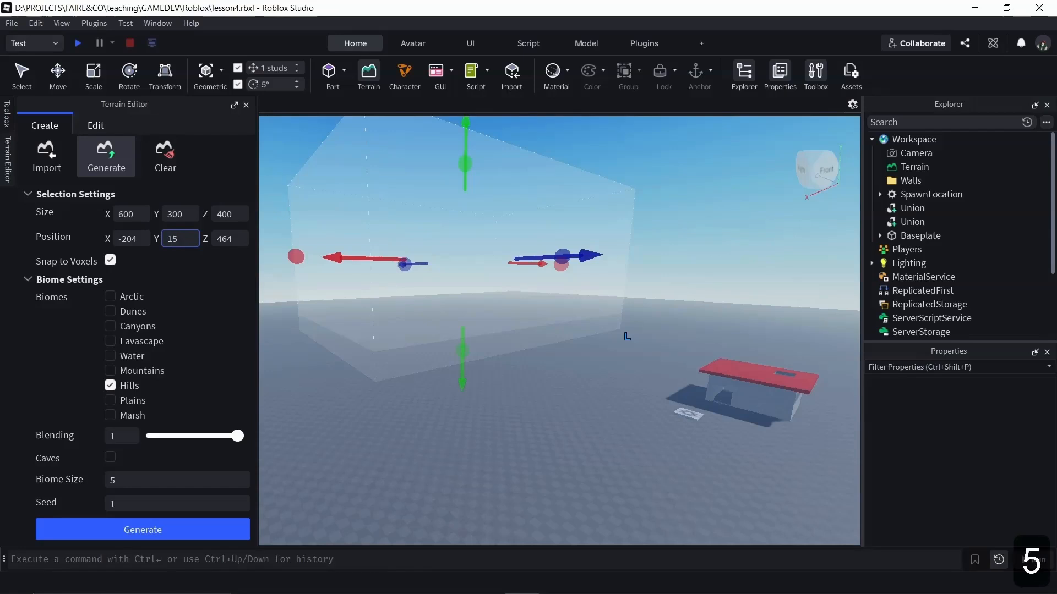
pyautogui.press('BackSpace')
pyautogui.press('BackSpace')
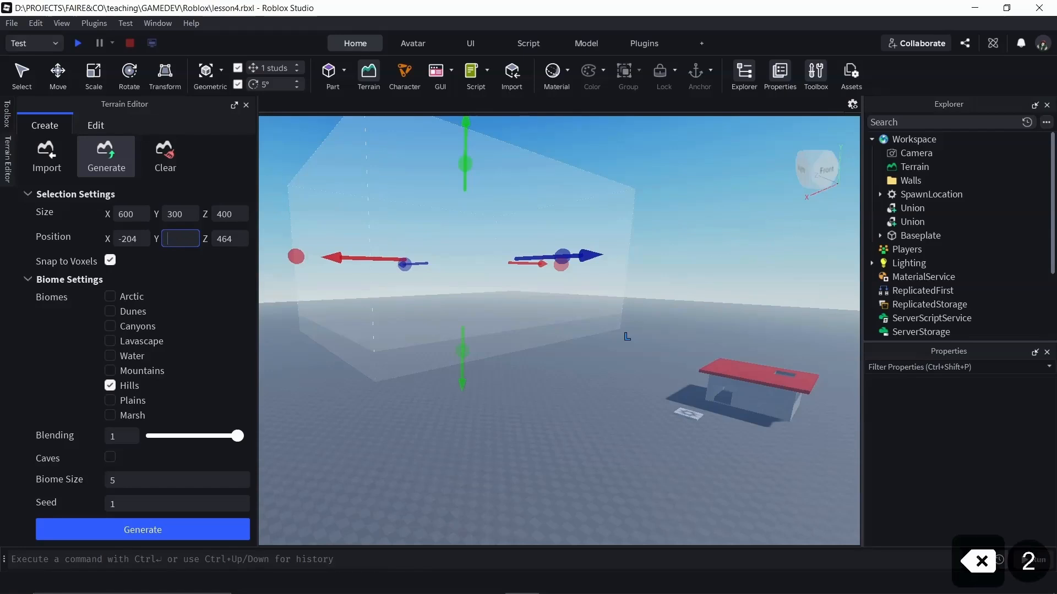
pyautogui.write('0')
pyautogui.press('Return')
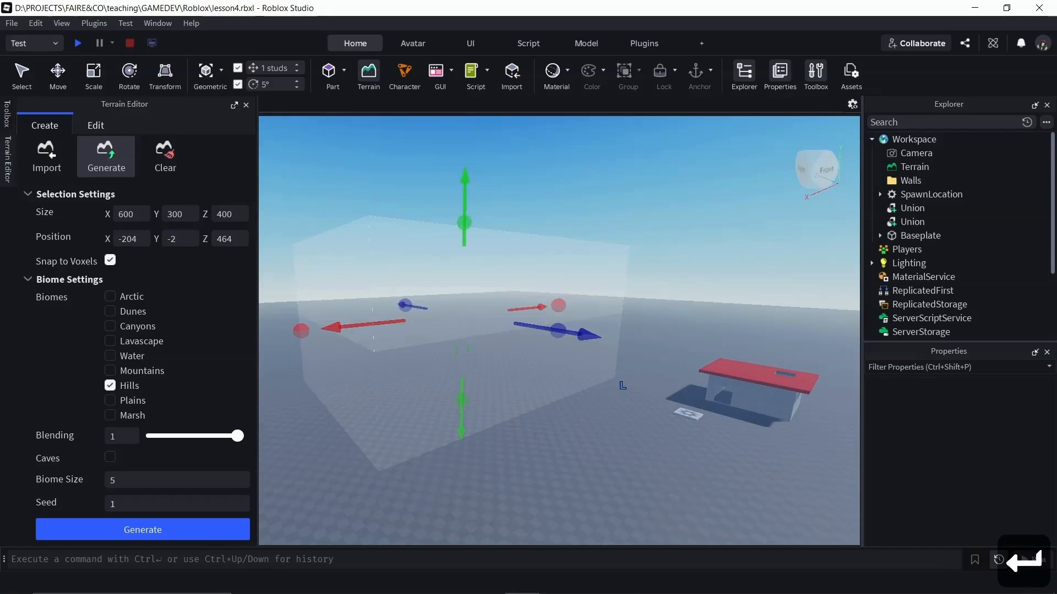
pyautogui.doubleClick(172, 239)
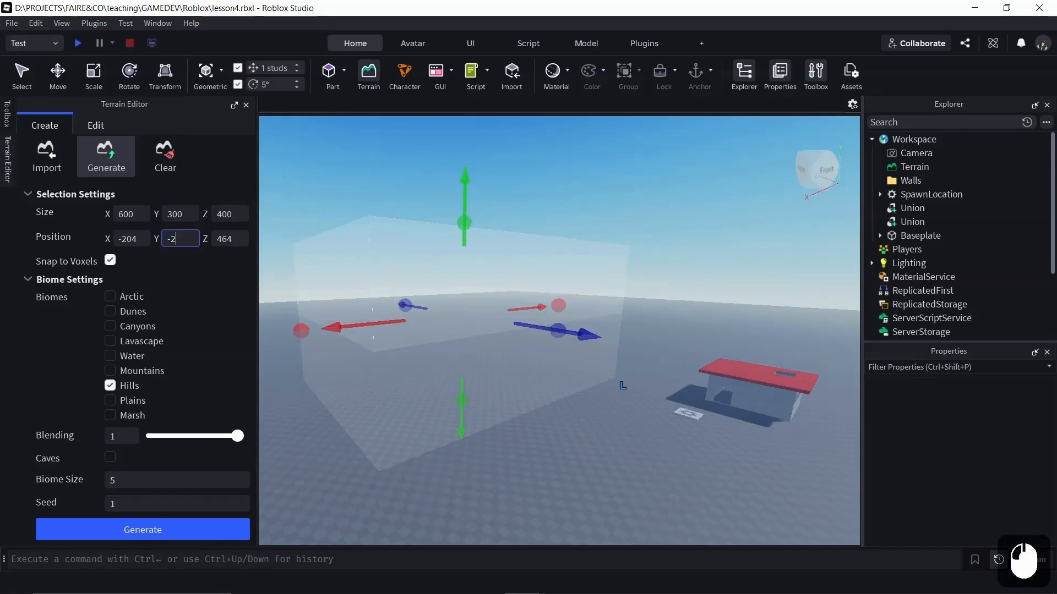
pyautogui.write('0')
pyautogui.press('Return')
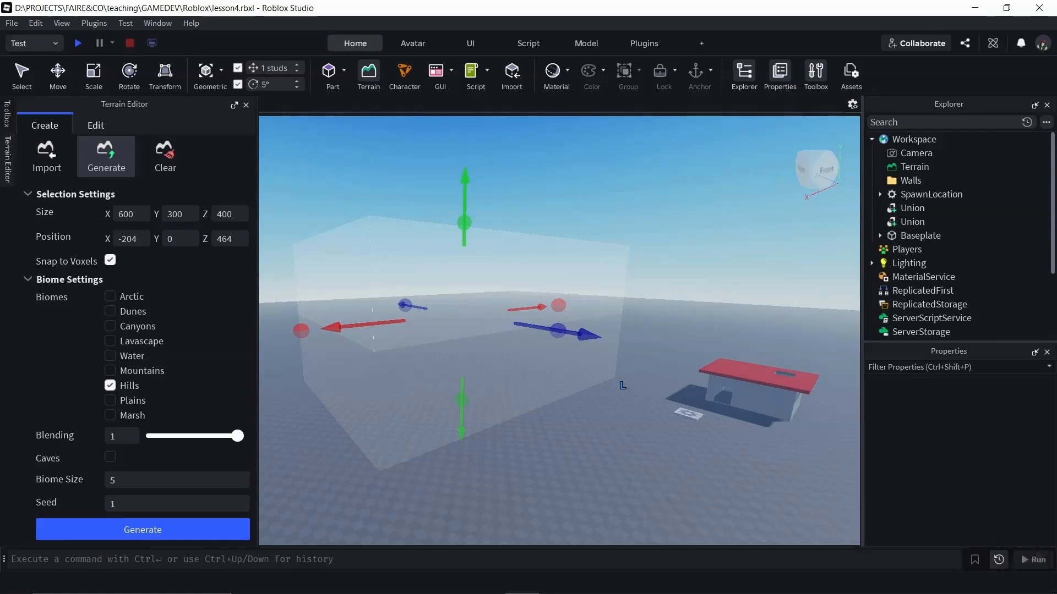
# - Set the biome size to 8 and generate the hills terrain in the selection region
pyautogui.click(142, 481)
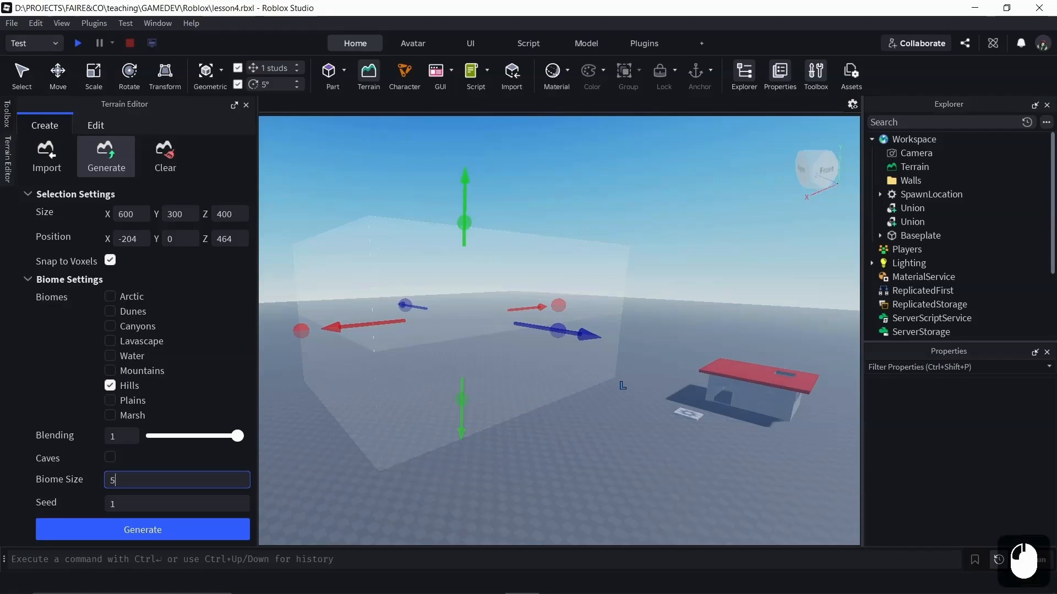
pyautogui.write('8')
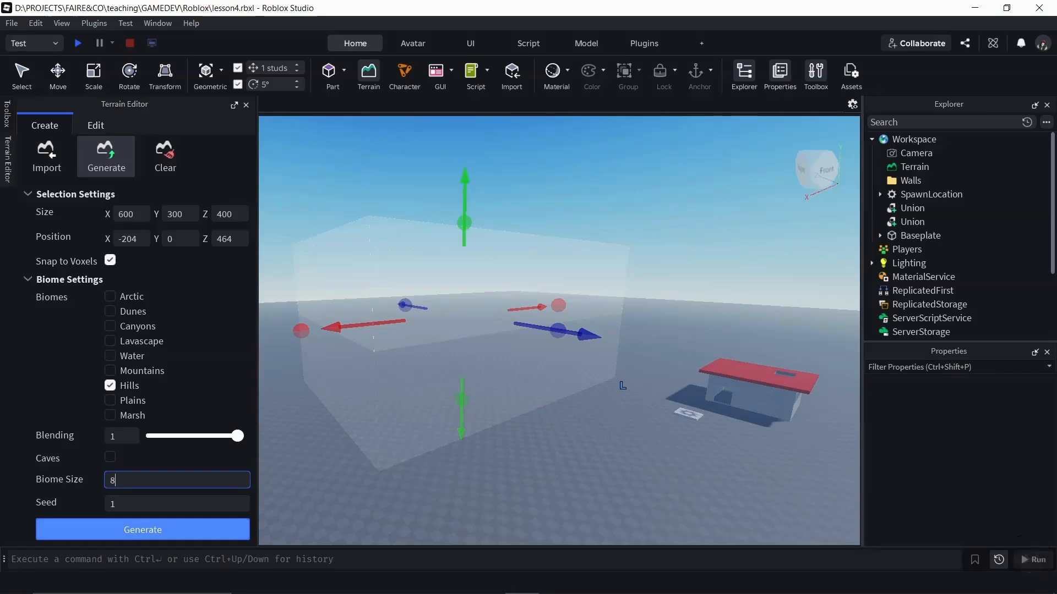
pyautogui.click(142, 530)
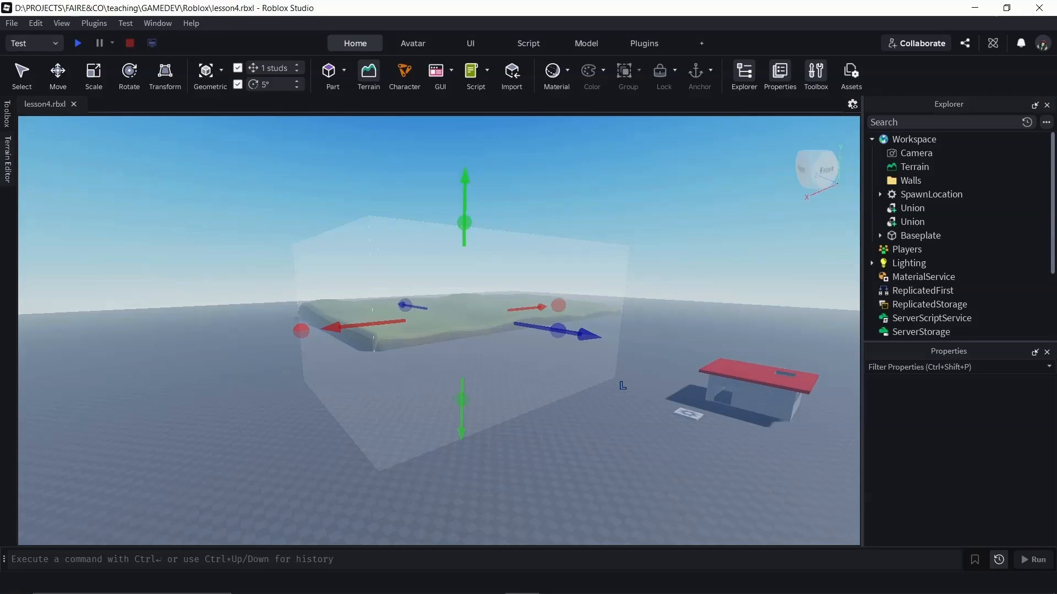
# - Examine the newly generated hills up close, moving across the grass and looking around at ground level
pyautogui.scroll(13, 623, 385)
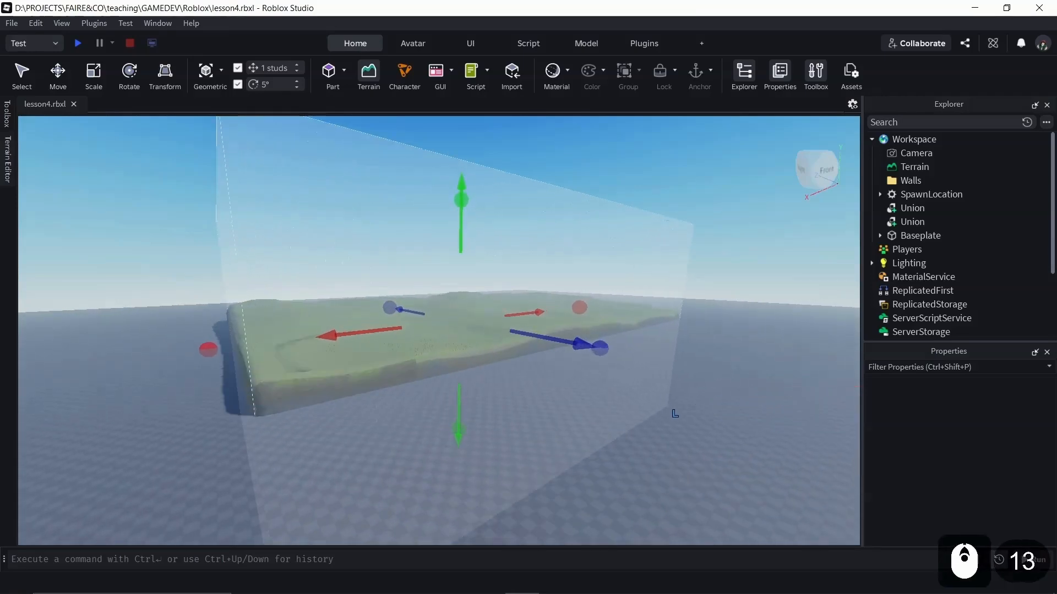
pyautogui.scroll(8, 675, 413)
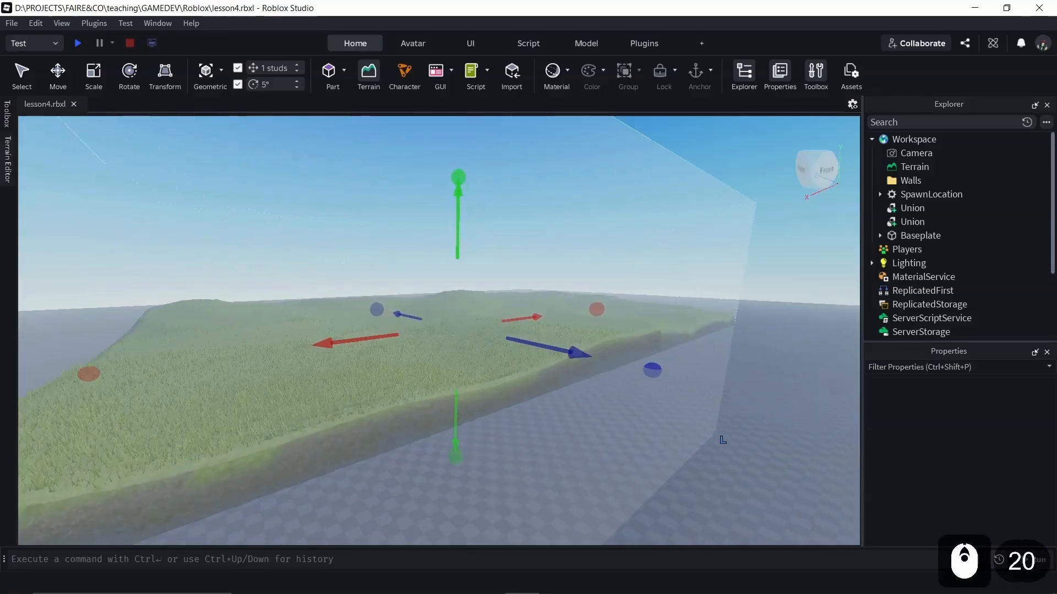
pyautogui.click(470, 303)
pyautogui.scroll(3, 470, 303)
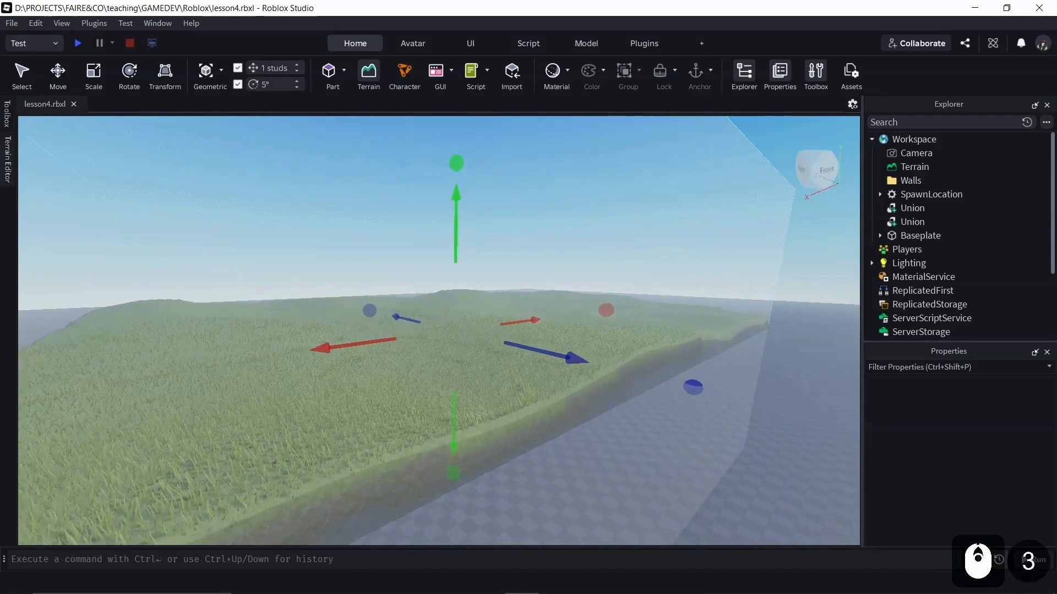
pyautogui.press('q')
pyautogui.scroll(19, 439, 331)
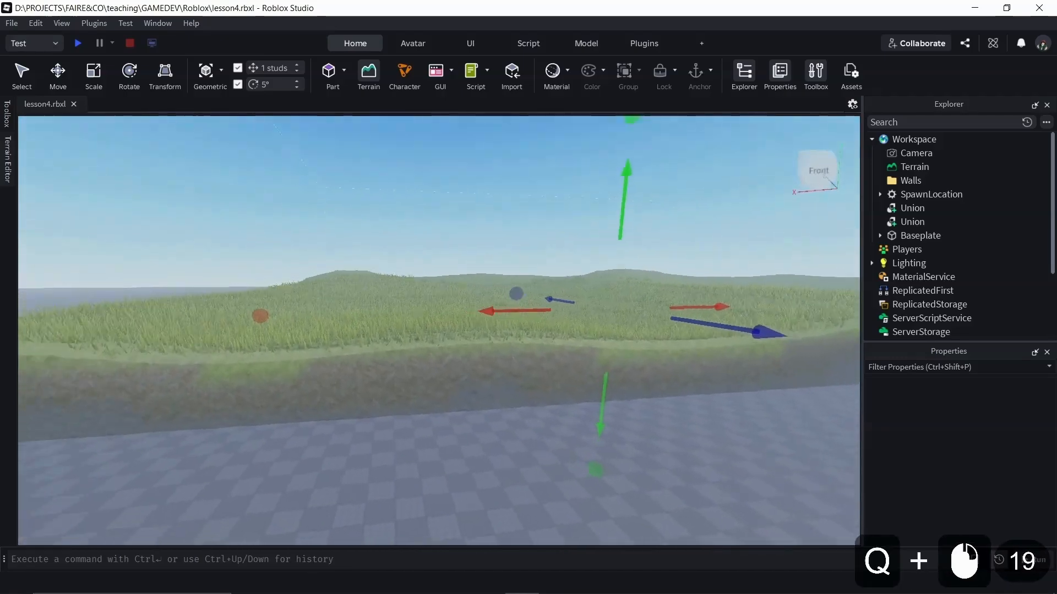
pyautogui.moveTo(439, 330); pyautogui.dragTo(622, 306, button='right')
pyautogui.scroll(8, 439, 331)
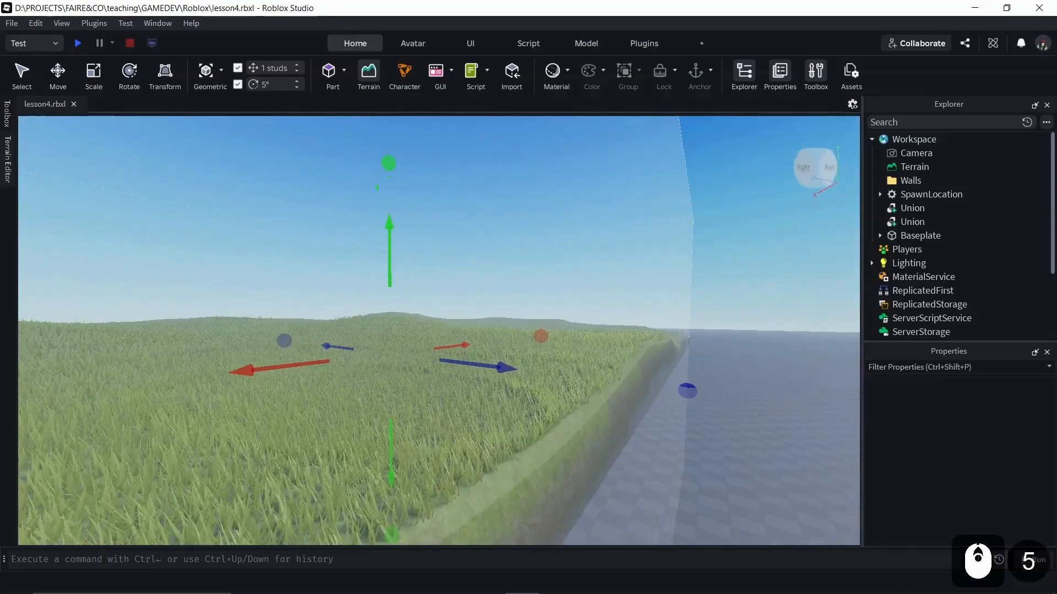
pyautogui.scroll(6, 439, 330)
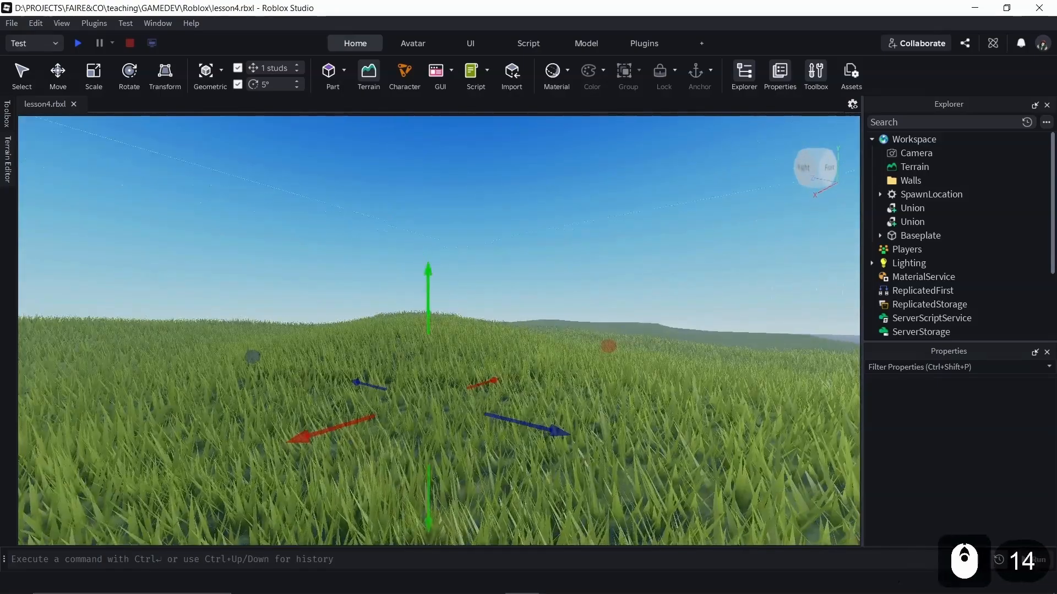
pyautogui.moveTo(439, 331); pyautogui.dragTo(214, 345, button='right')
pyautogui.scroll(12, 214, 345)
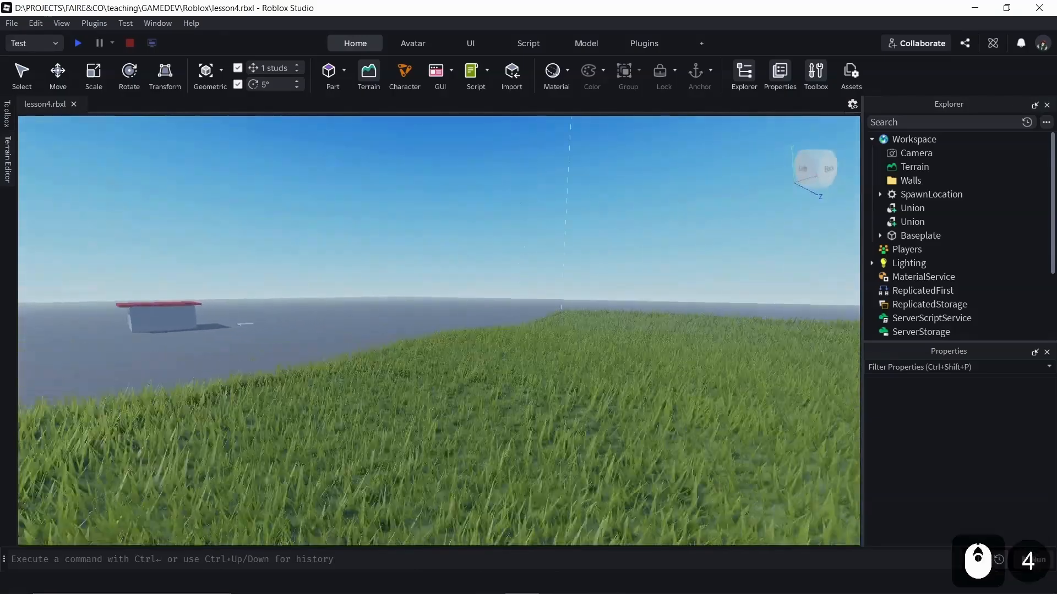
# - Use the terrain Transform tool on the hills region and raise it 20 studs vertically
pyautogui.scroll(9, 215, 346)
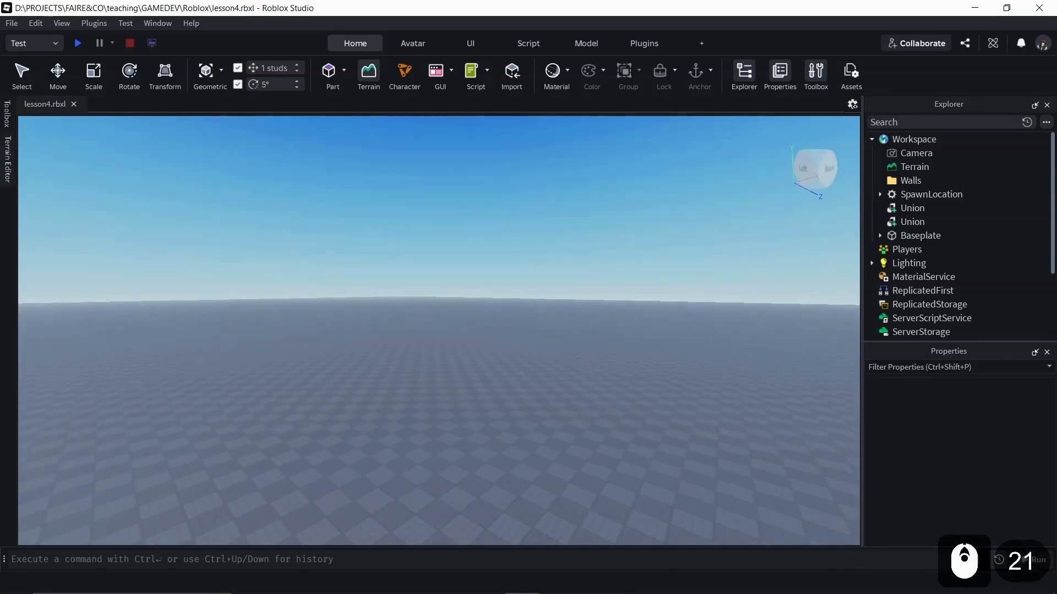
pyautogui.scroll(3, 214, 345)
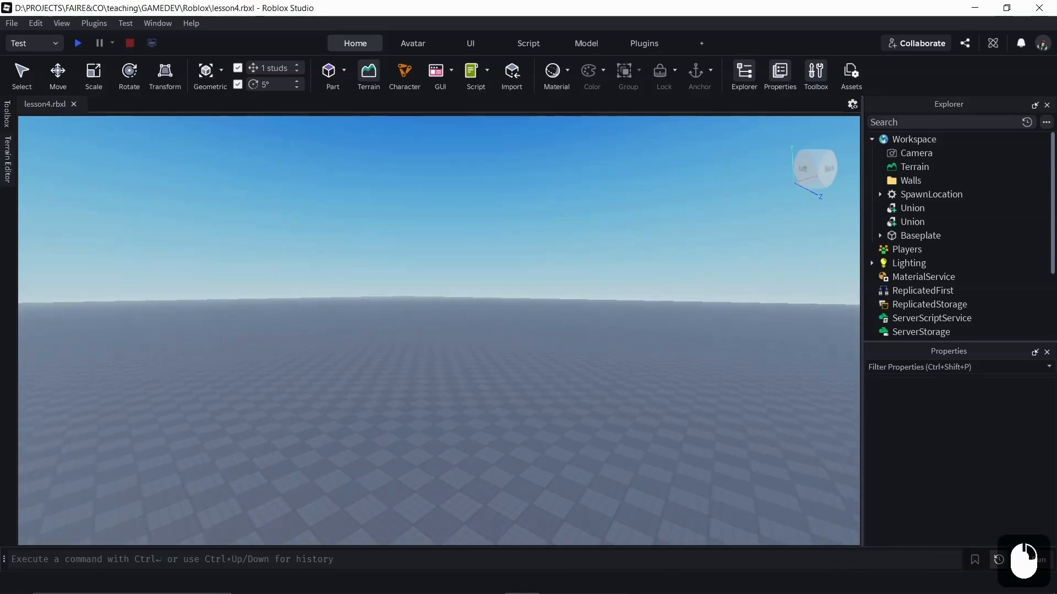
pyautogui.moveTo(215, 346); pyautogui.dragTo(49, 324, button='right')
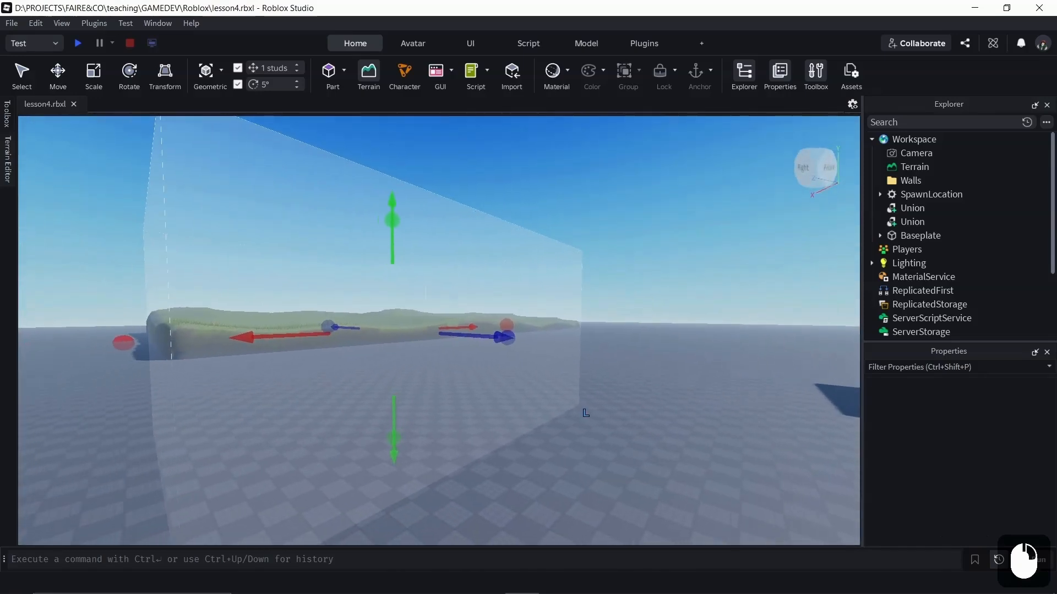
pyautogui.scroll(-7, 439, 330)
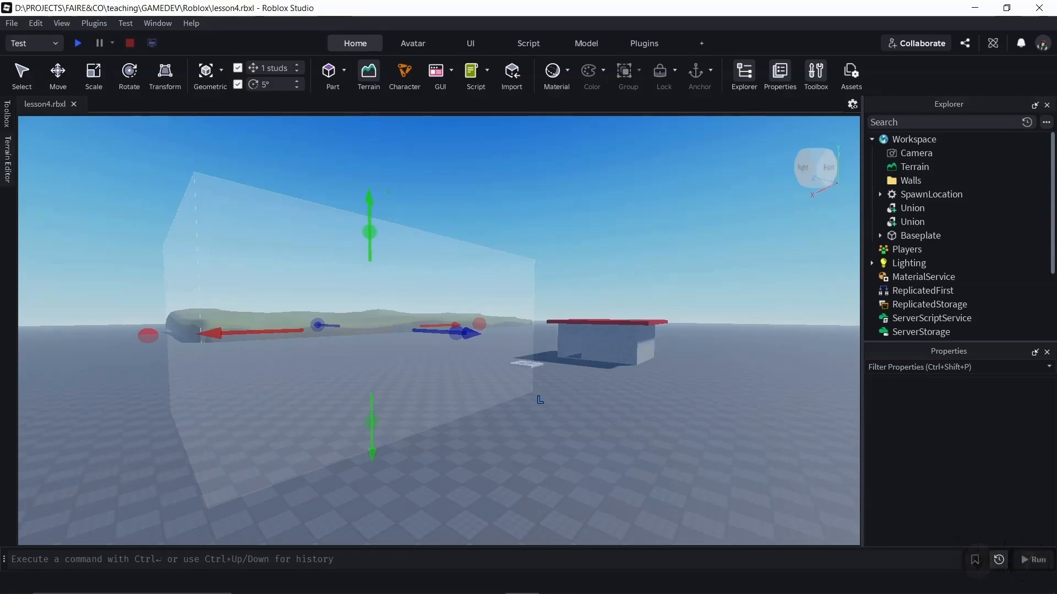
pyautogui.click(8, 159)
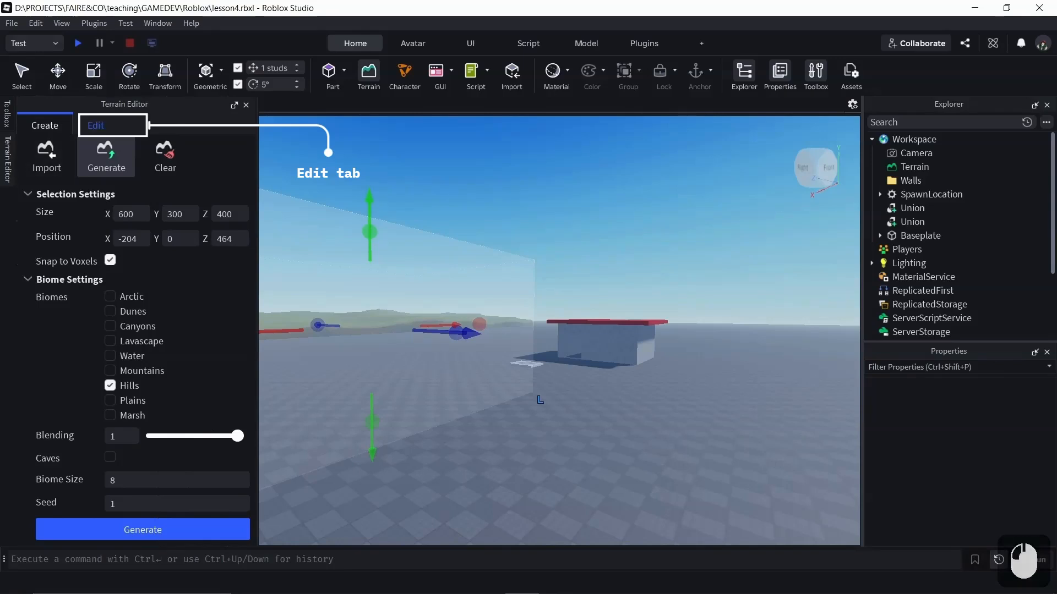
pyautogui.click(95, 125)
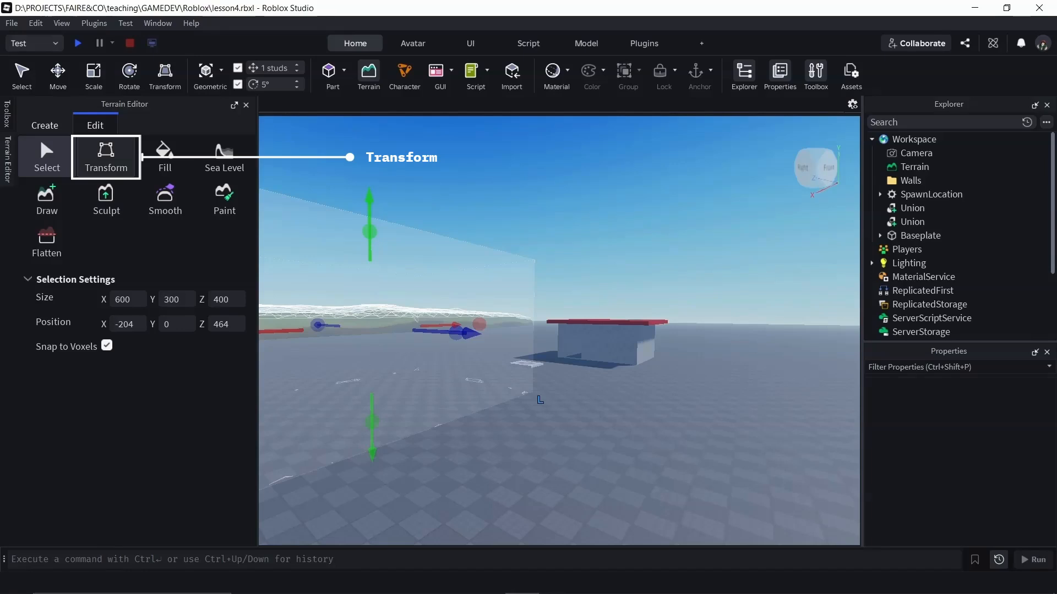
pyautogui.click(106, 156)
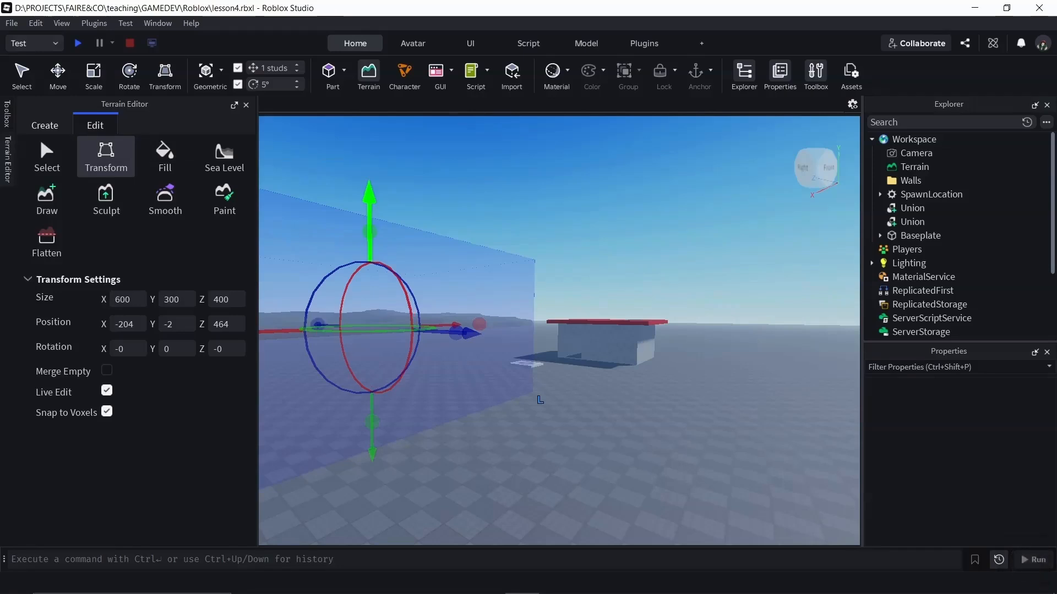
pyautogui.moveTo(369, 212)
pyautogui.mouseDown()
pyautogui.moveTo(370, 192)
pyautogui.moveTo(369, 214)
pyautogui.mouseUp()
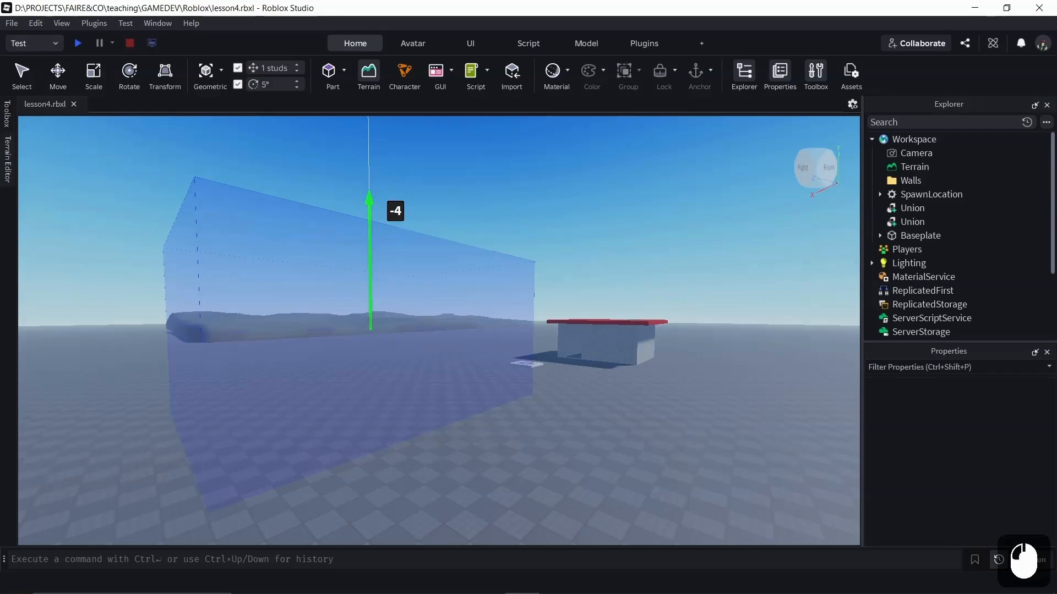
pyautogui.moveTo(369, 214); pyautogui.dragTo(369, 203)
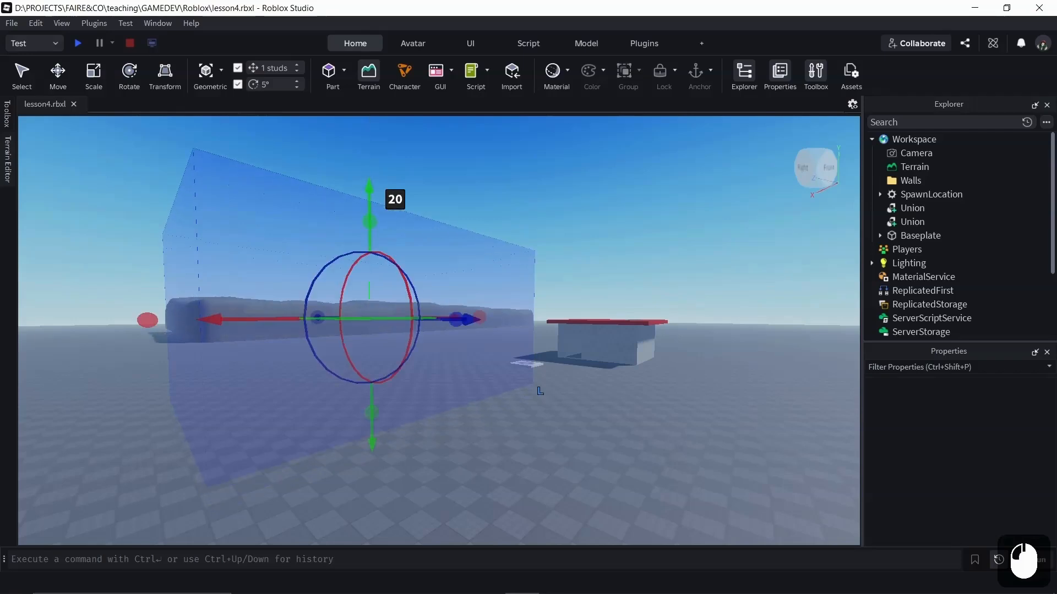
# - Shift the hills terrain along the X axis to position -276 and lower it 20 studs
pyautogui.moveTo(212, 319); pyautogui.dragTo(252, 319)
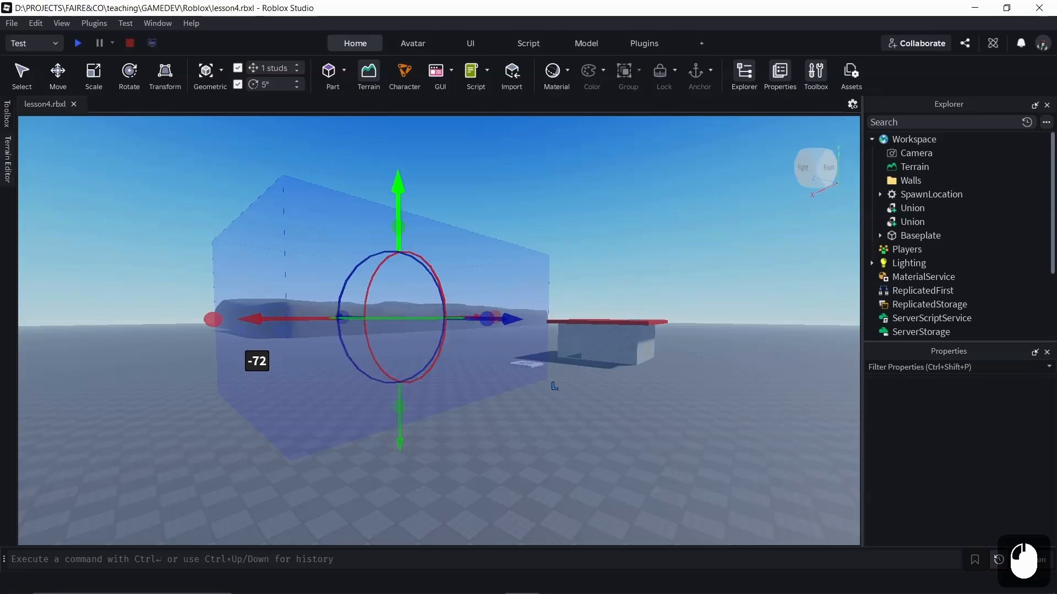
pyautogui.moveTo(398, 183); pyautogui.dragTo(398, 196)
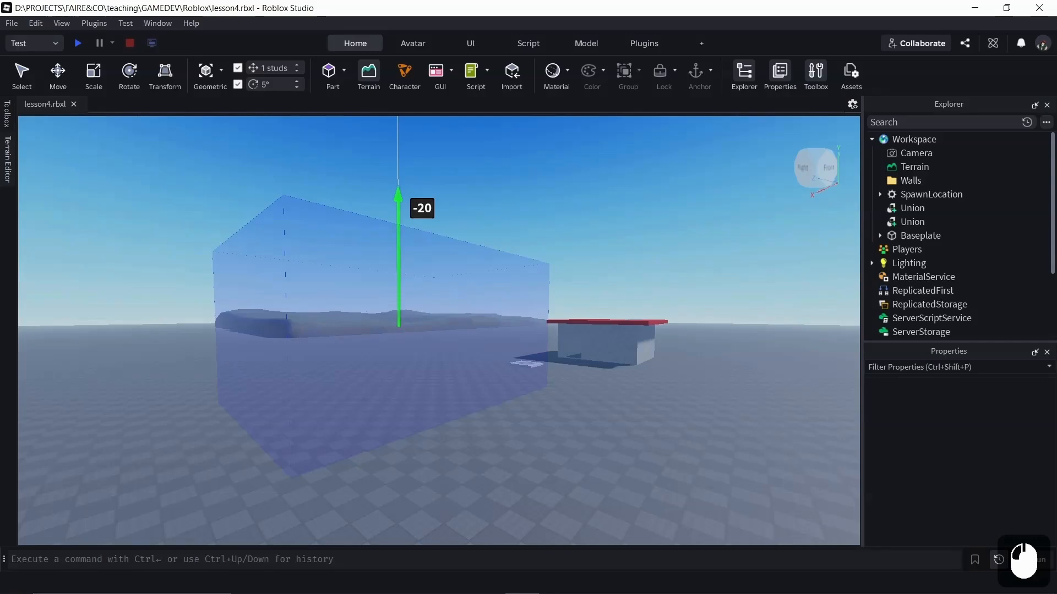
pyautogui.moveTo(398, 196); pyautogui.dragTo(398, 196)
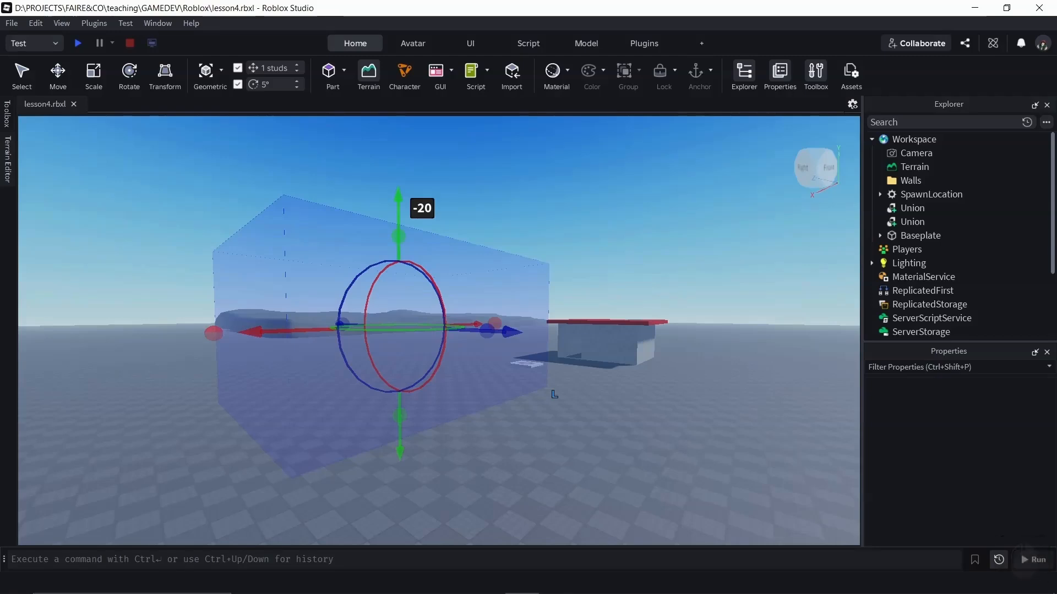
# - Turn off the active Transform and Generate terrain tools and close the Terrain Editor
pyautogui.click(8, 159)
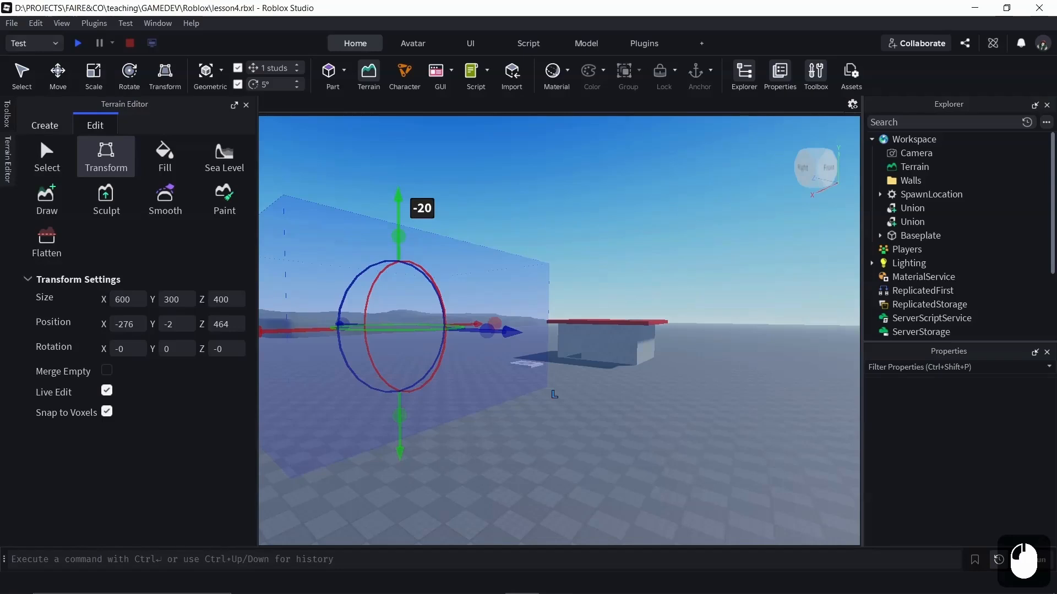
pyautogui.click(41, 137)
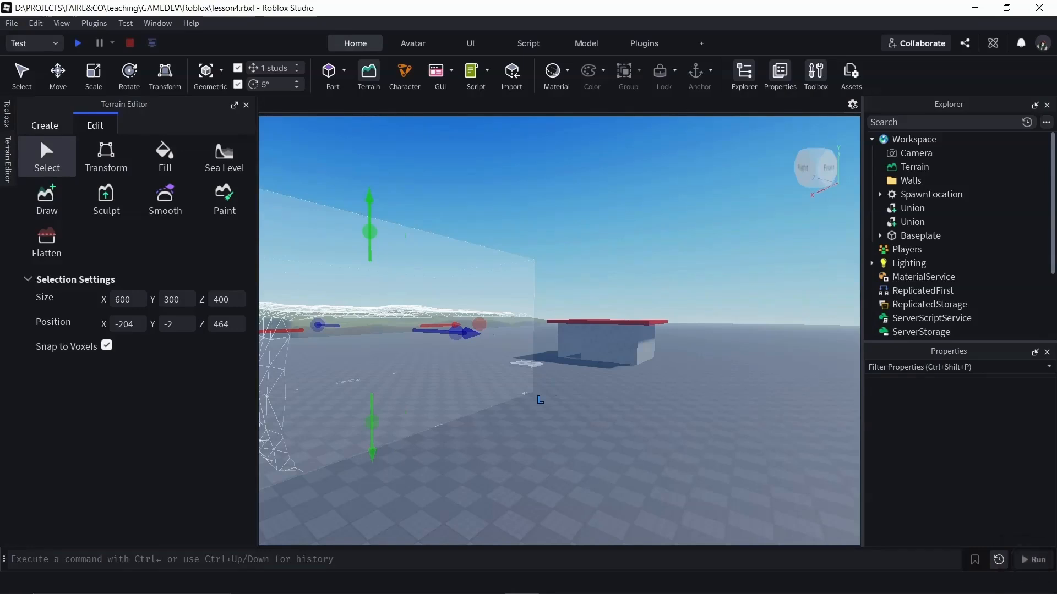
pyautogui.click(44, 125)
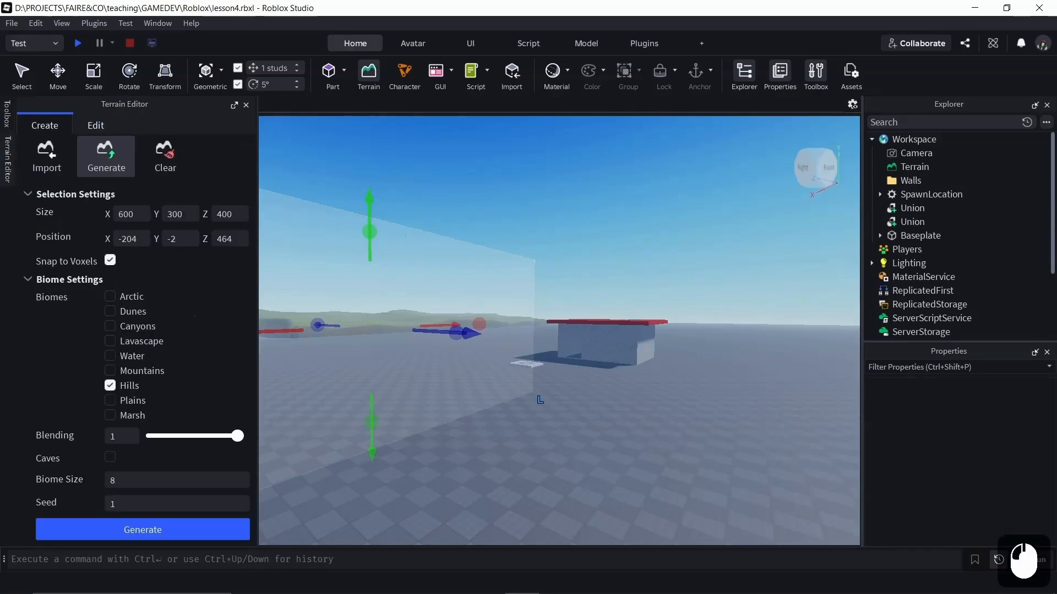
pyautogui.click(106, 157)
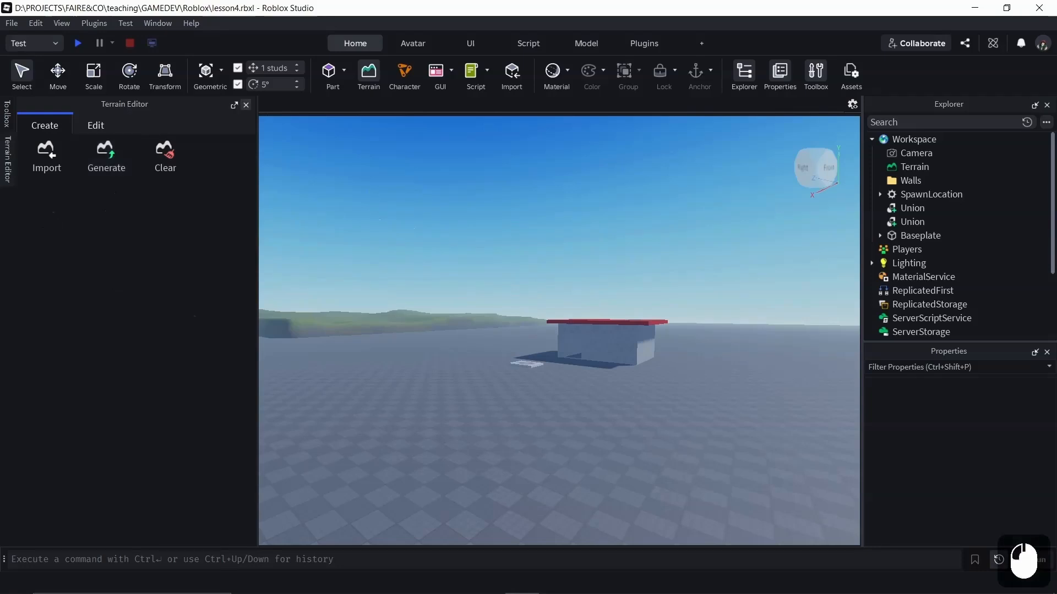
pyautogui.click(246, 105)
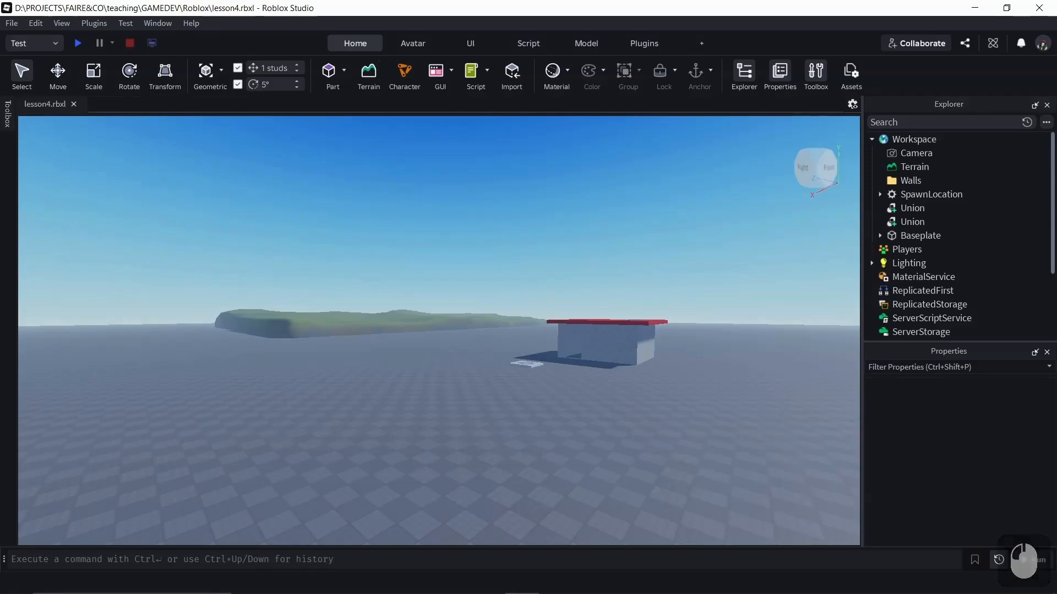
# - Save the place as a new file named lesson5.rbxl in the Roblox folder
pyautogui.moveTo(438, 330); pyautogui.dragTo(424, 374, button='right')
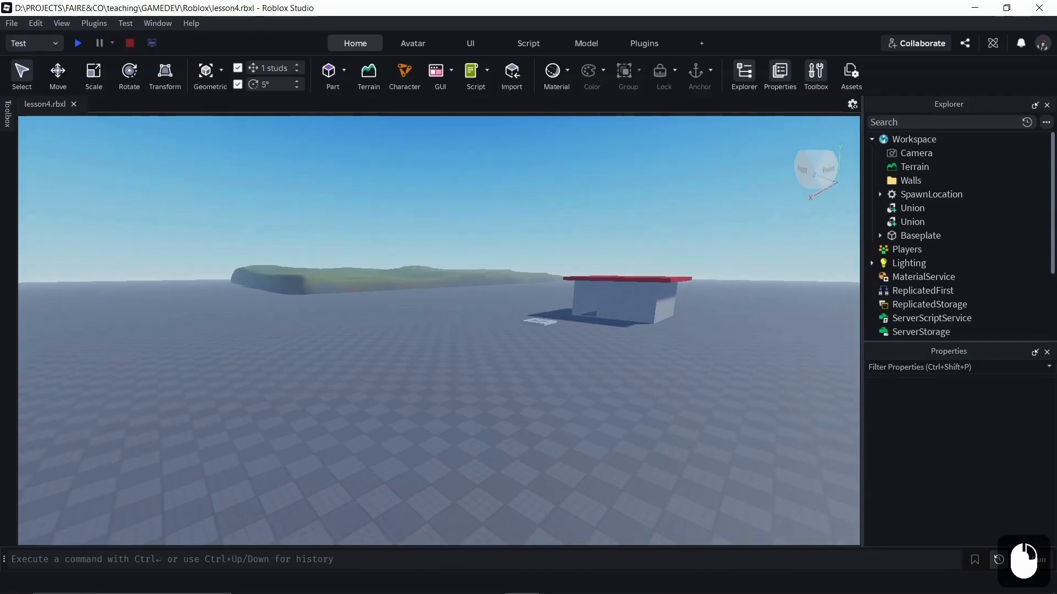
pyautogui.scroll(7, 423, 374)
pyautogui.scroll(11, 423, 374)
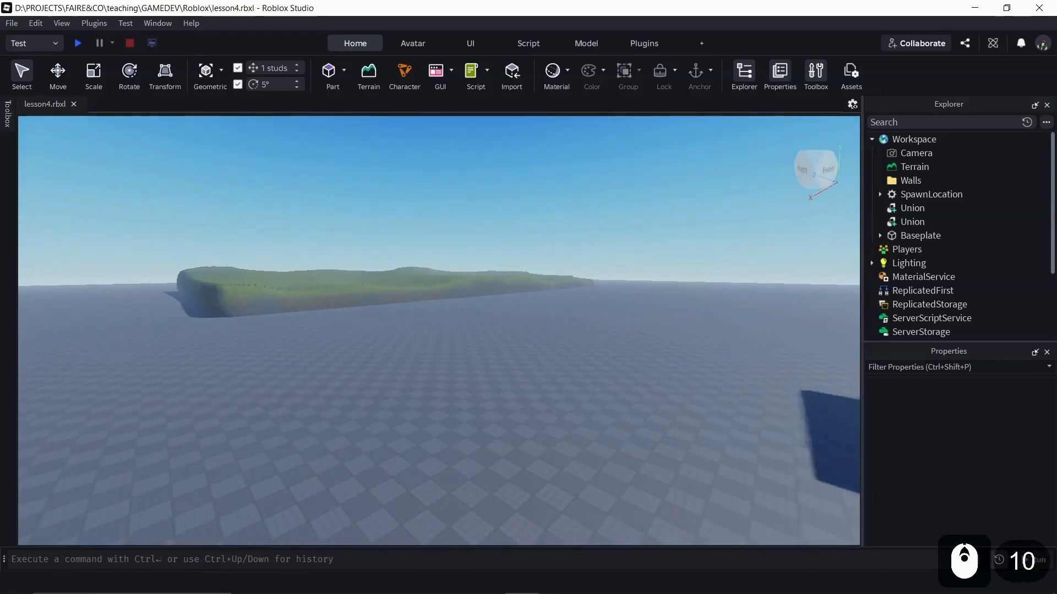
pyautogui.scroll(8, 424, 374)
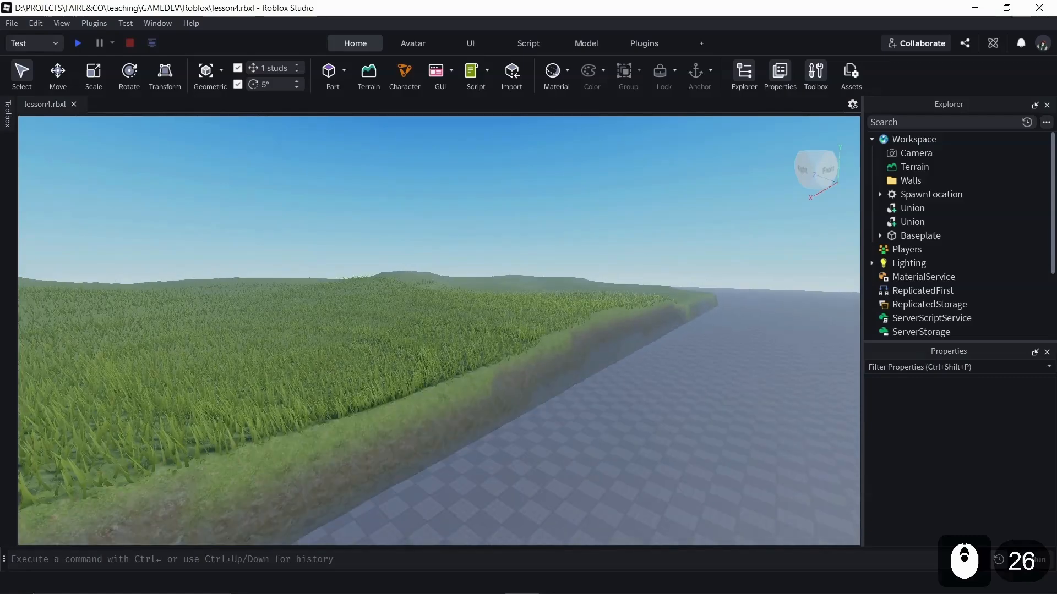
pyautogui.moveTo(424, 374); pyautogui.dragTo(423, 374, button='right')
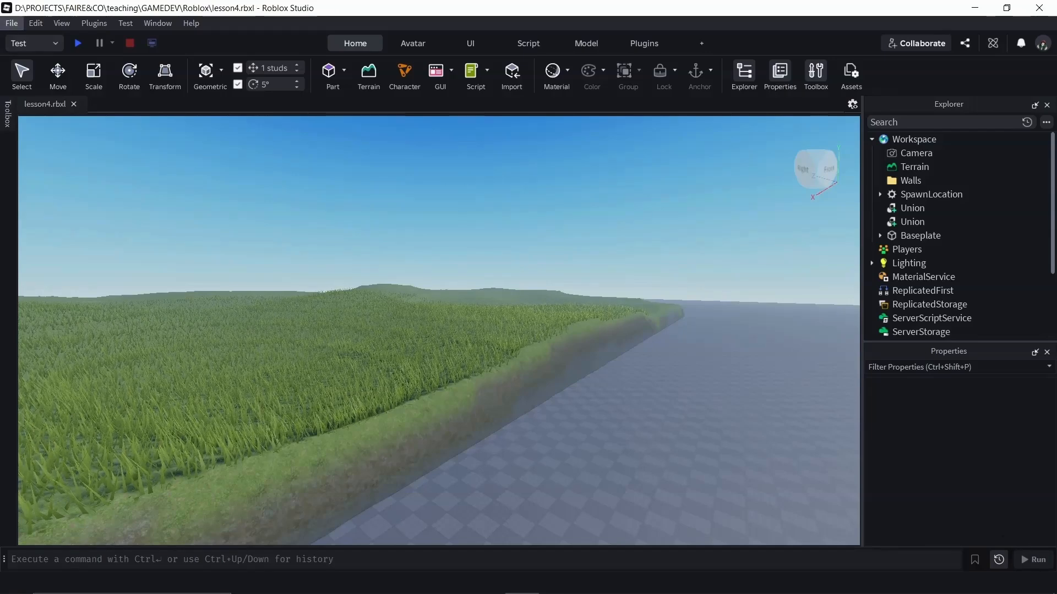
pyautogui.click(12, 22)
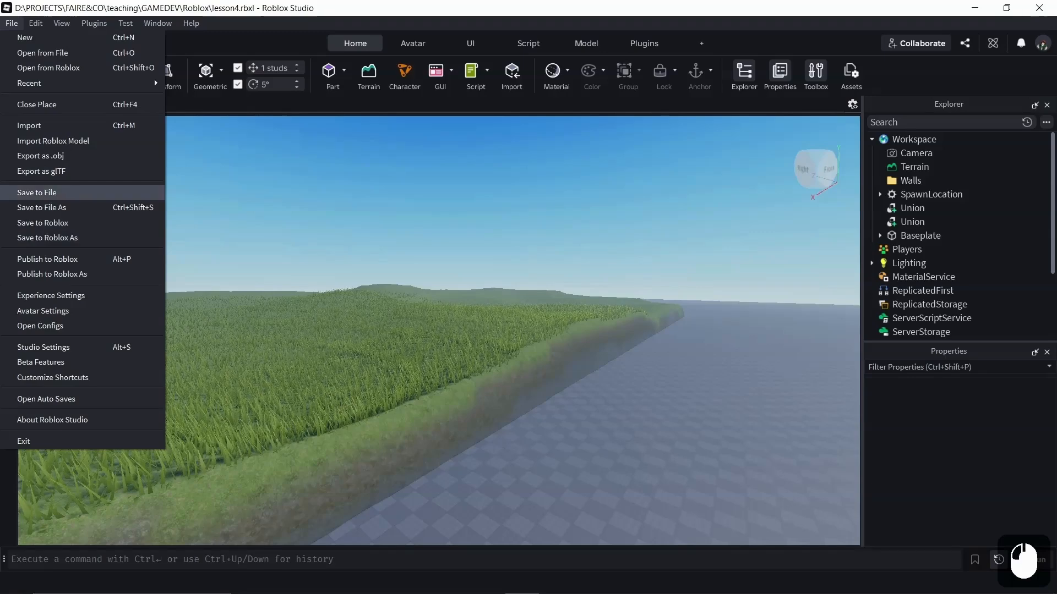
pyautogui.click(55, 208)
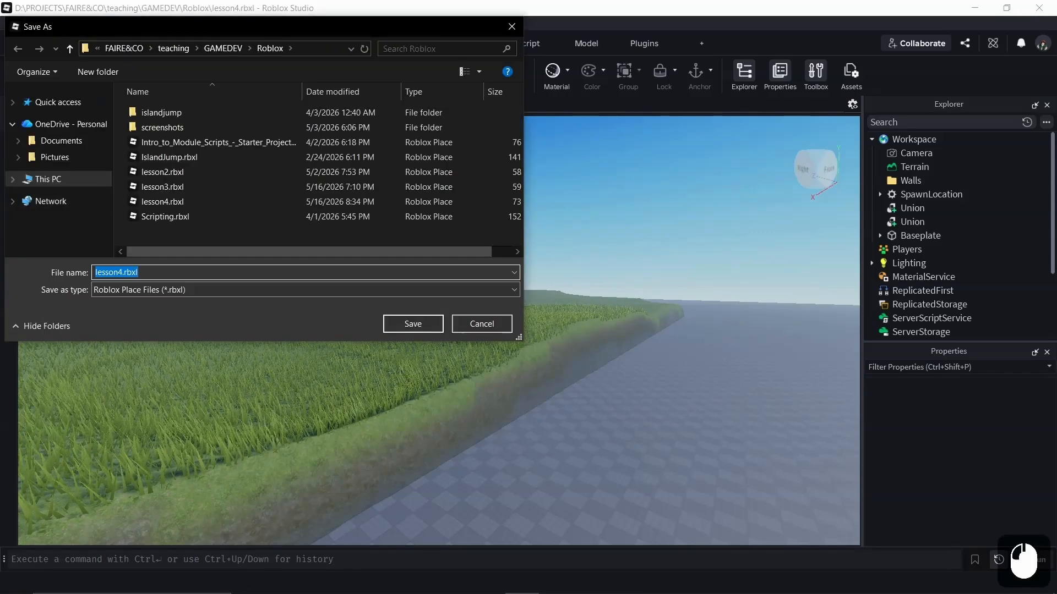
pyautogui.click(122, 272)
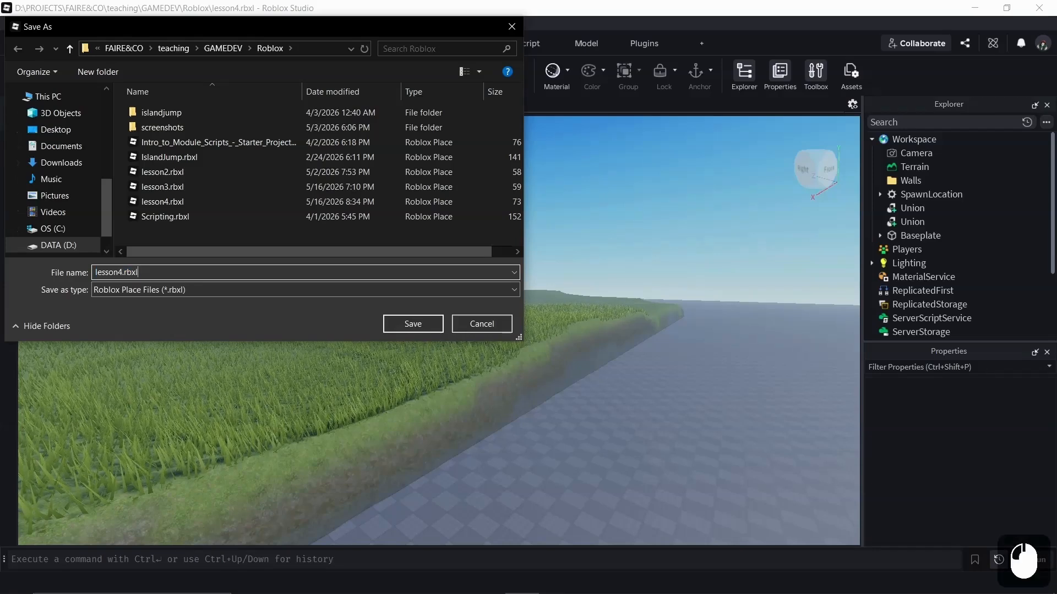
pyautogui.press('Left')
pyautogui.press('Left')
pyautogui.press('Left')
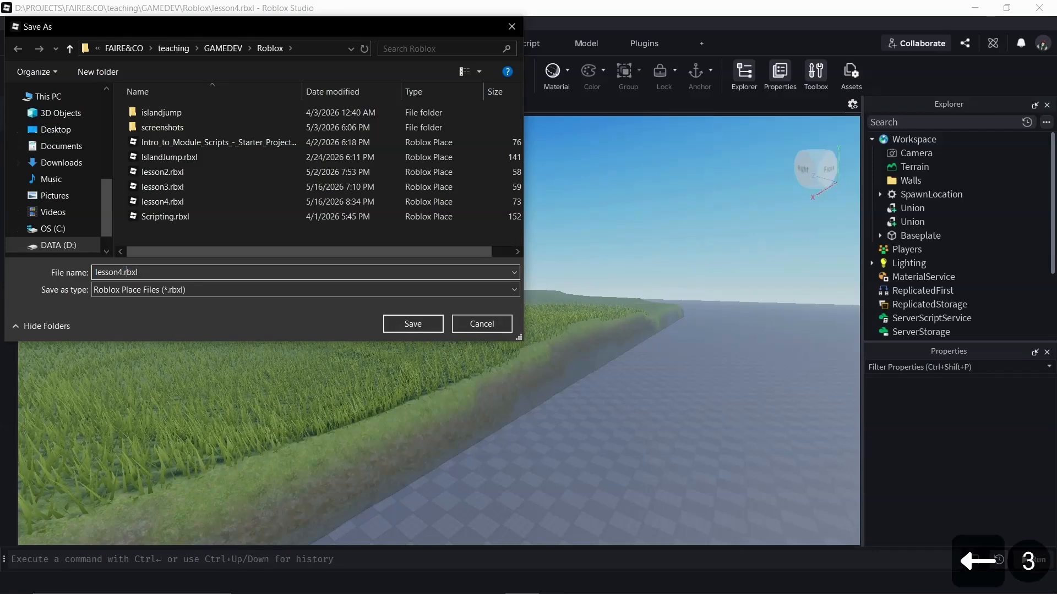
pyautogui.press('BackSpace')
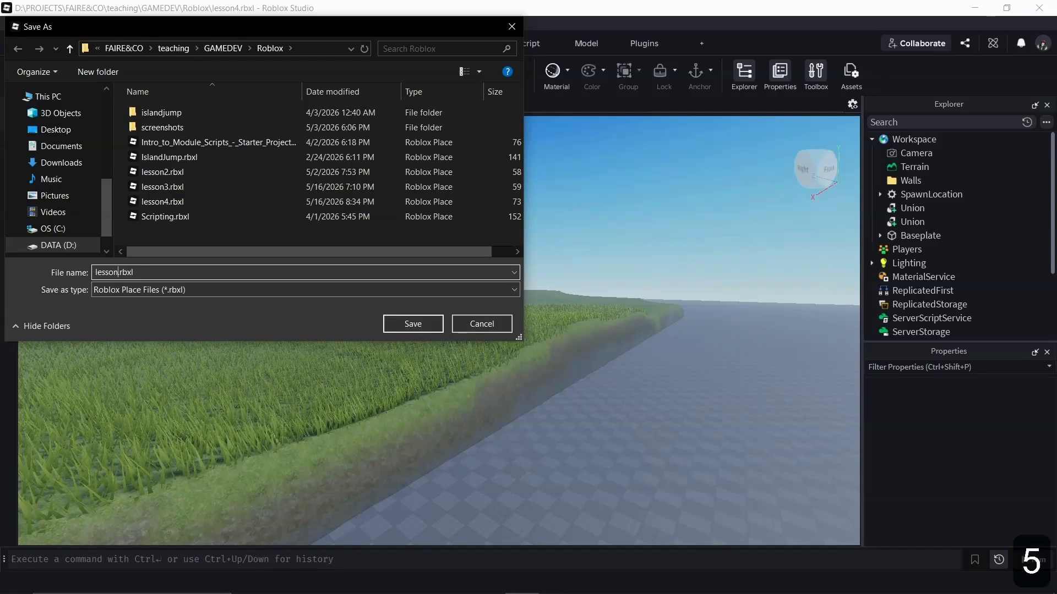
pyautogui.write('5')
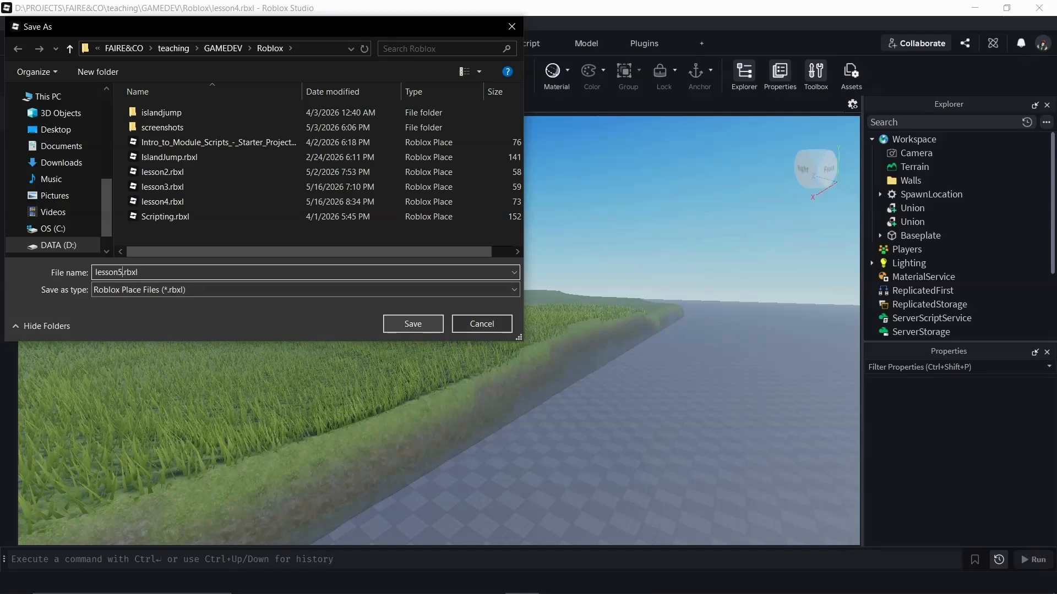
pyautogui.click(413, 323)
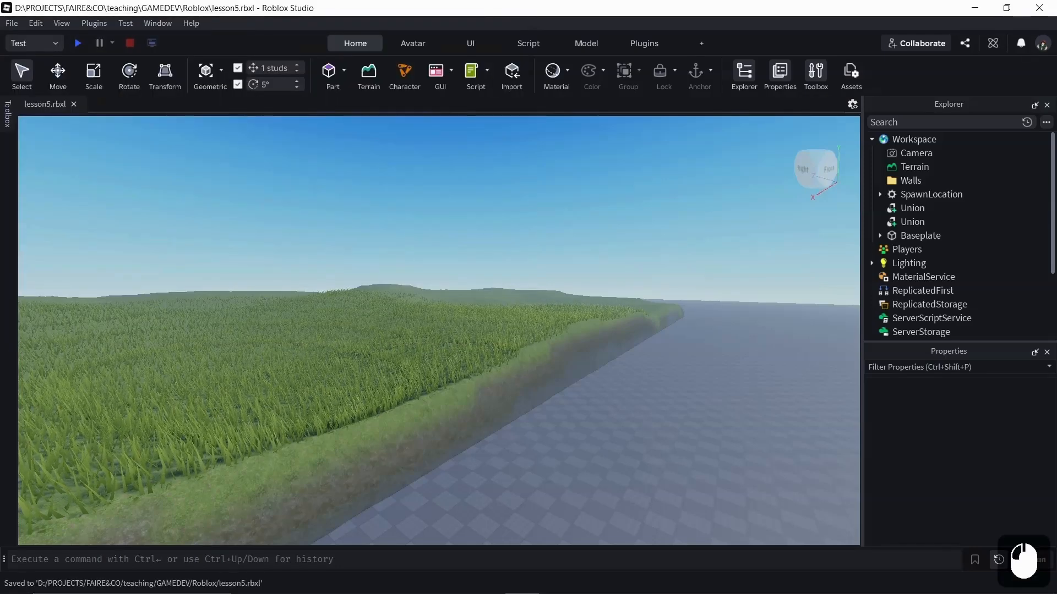